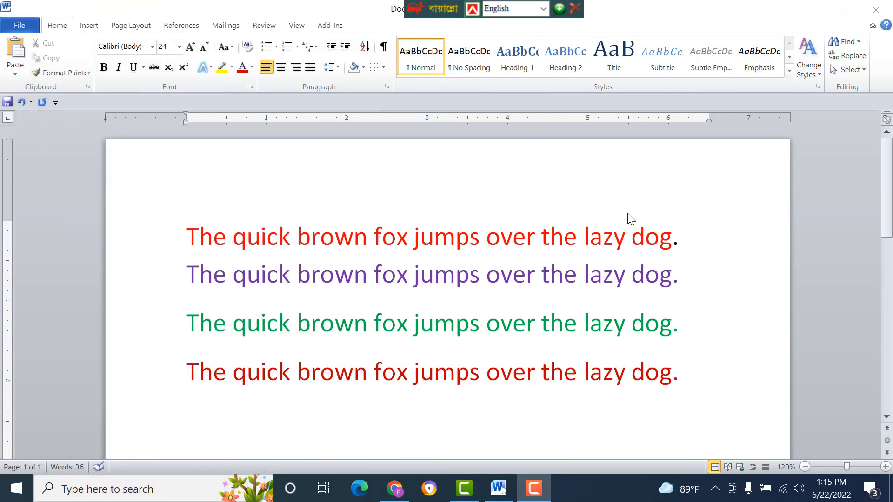
Move the floating language bar along the title bar so it no longer covers the document title.
left_click_drag(415, 6, 632, 11)
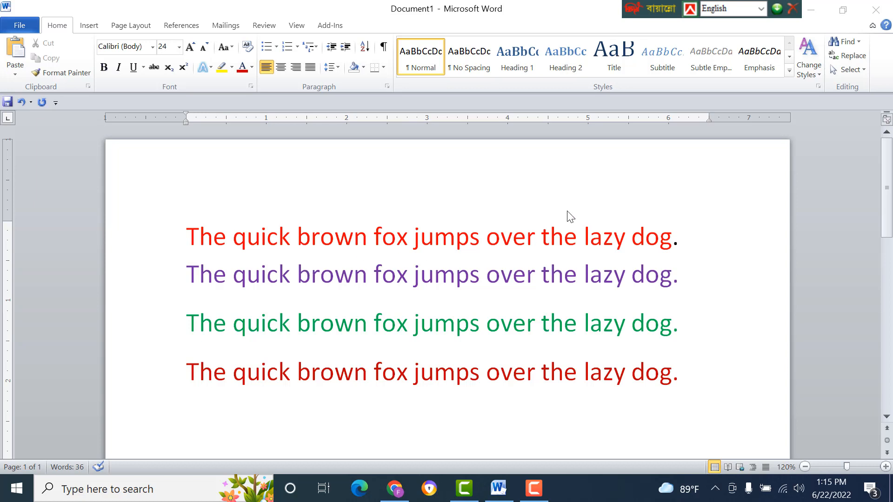
left_click(697, 232)
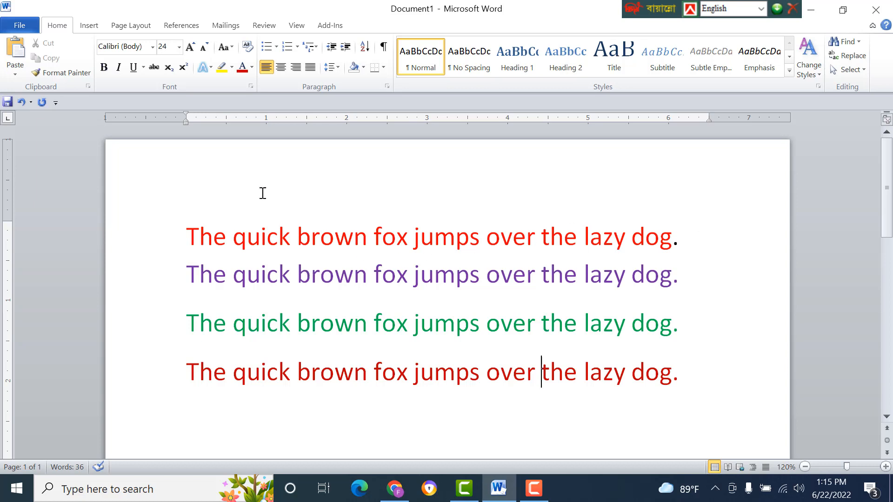
scroll(368, 276, "down", 1)
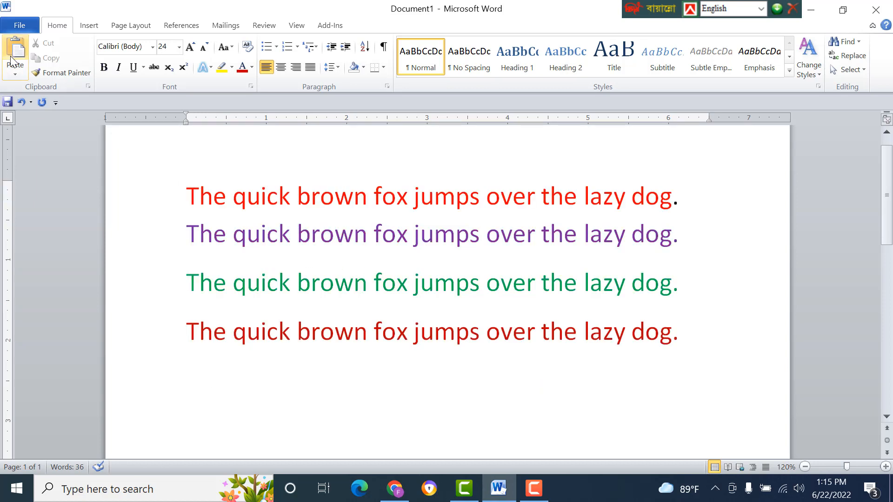
View the document's information page and return to the document text.
left_click(57, 25)
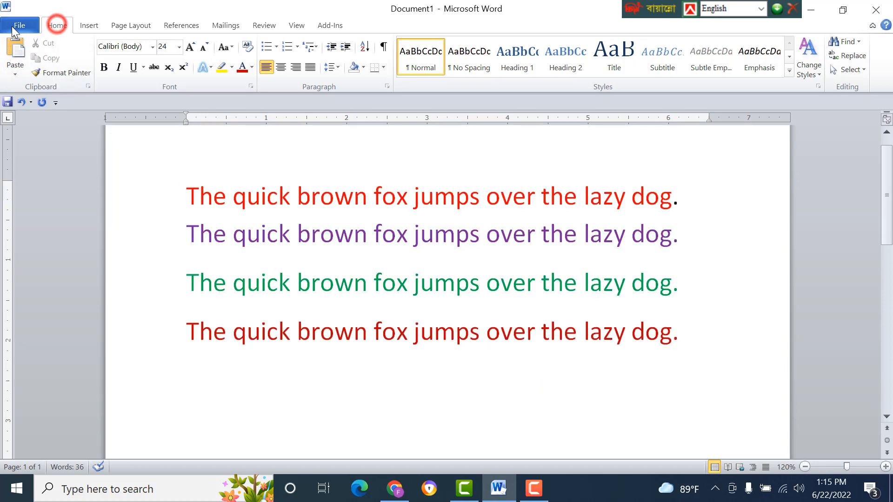
left_click(16, 26)
left_click(51, 26)
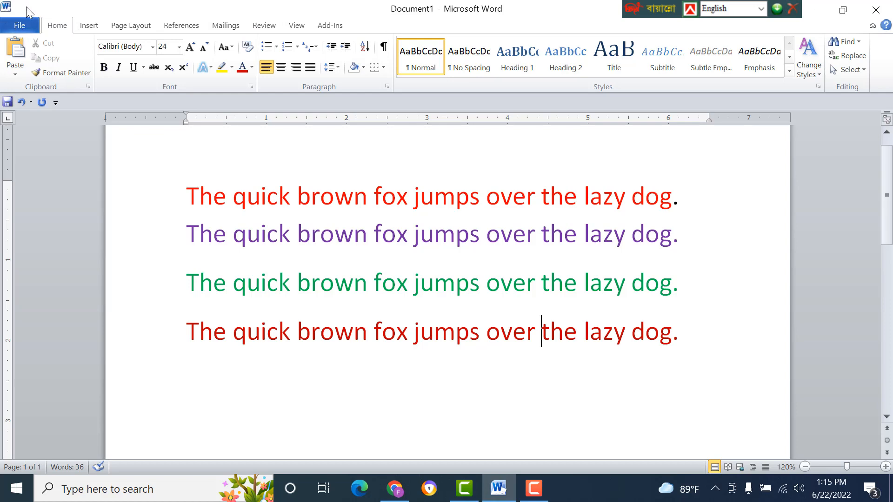
left_click(14, 26)
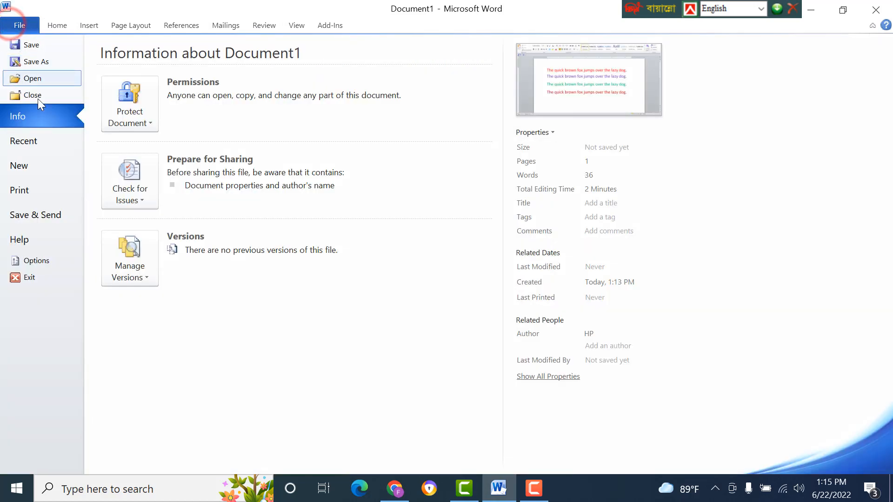
left_click(10, 26)
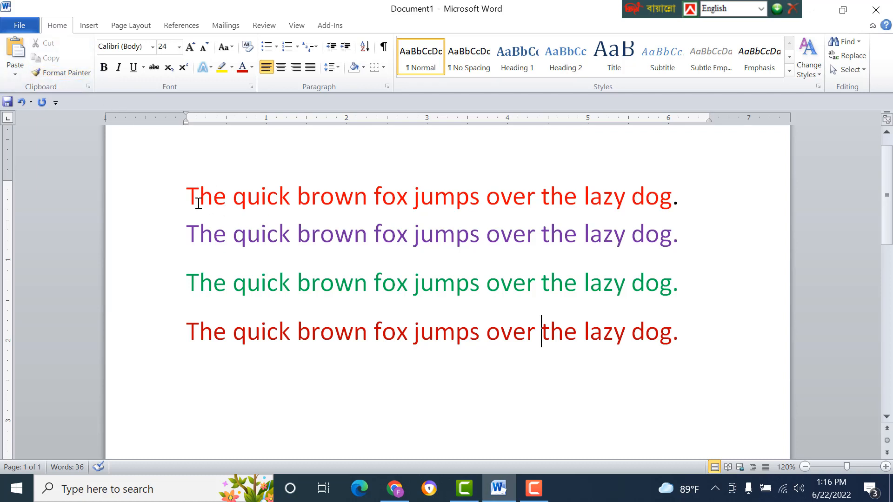
Practise selecting the red first sentence from either end, and clear the selection each time.
left_click_drag(185, 195, 186, 222)
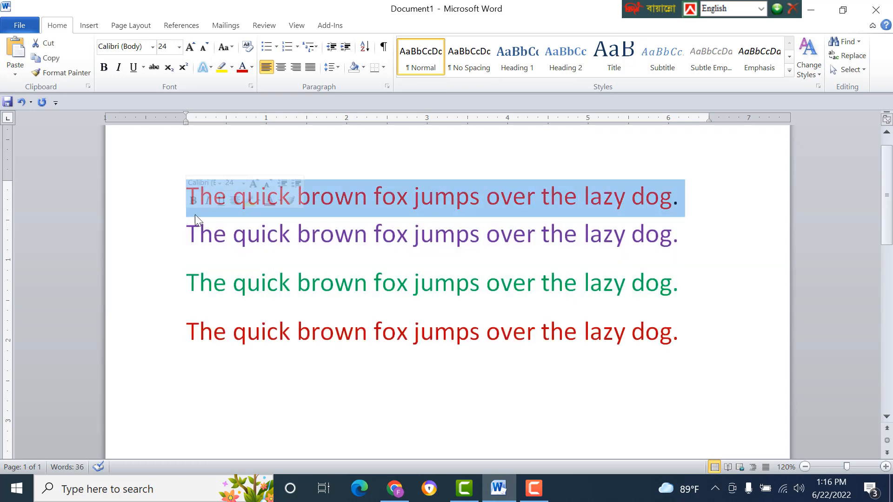
left_click(195, 214)
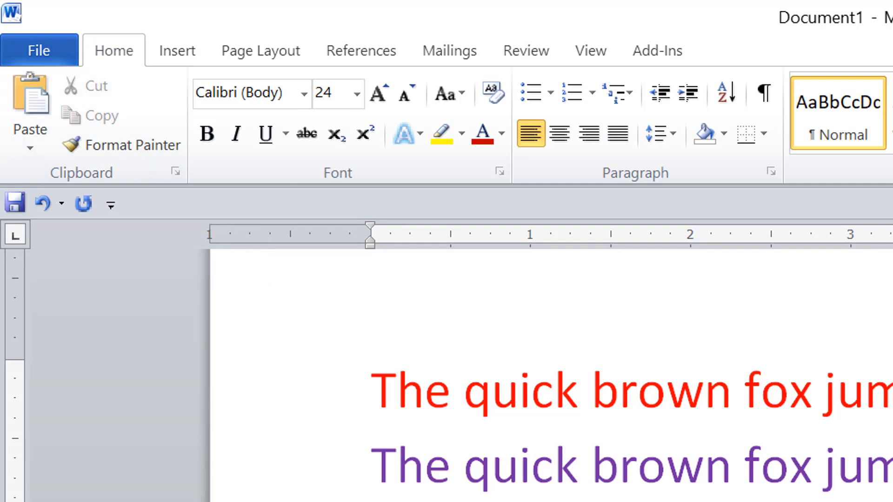
left_click_drag(370, 389, 204, 271)
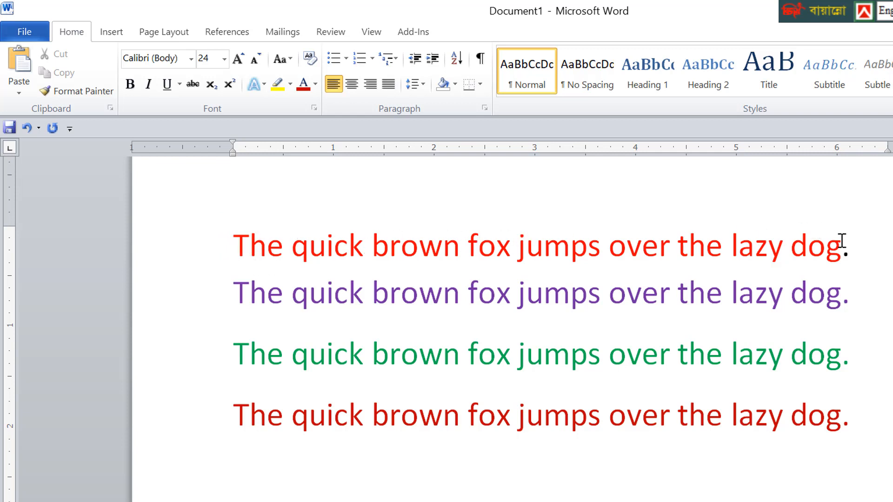
left_click(232, 245)
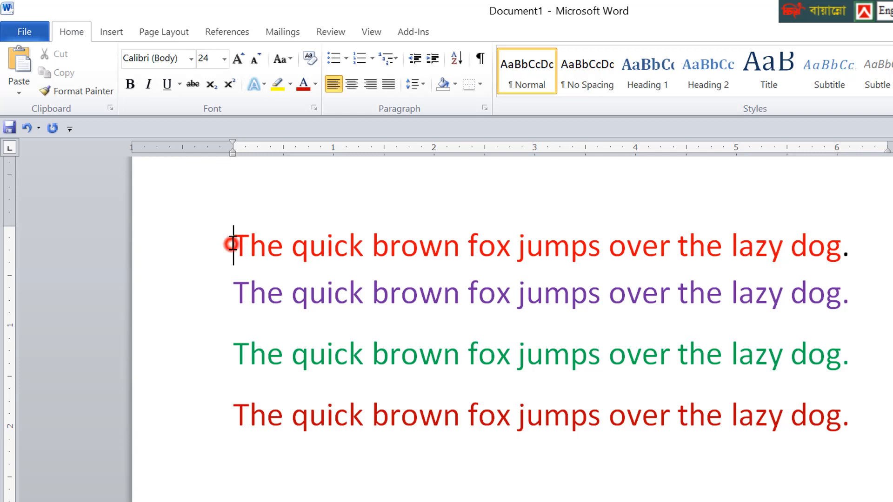
left_click(849, 247)
left_click_drag(850, 246, 278, 236)
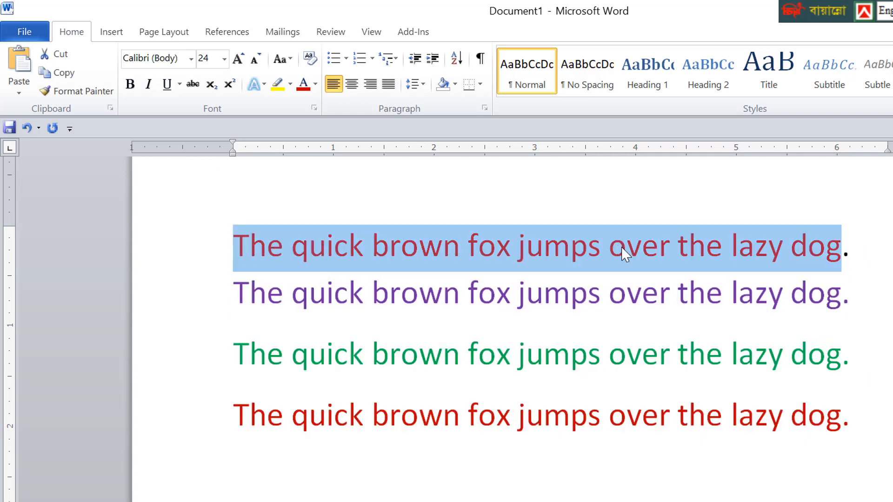
left_click(551, 256)
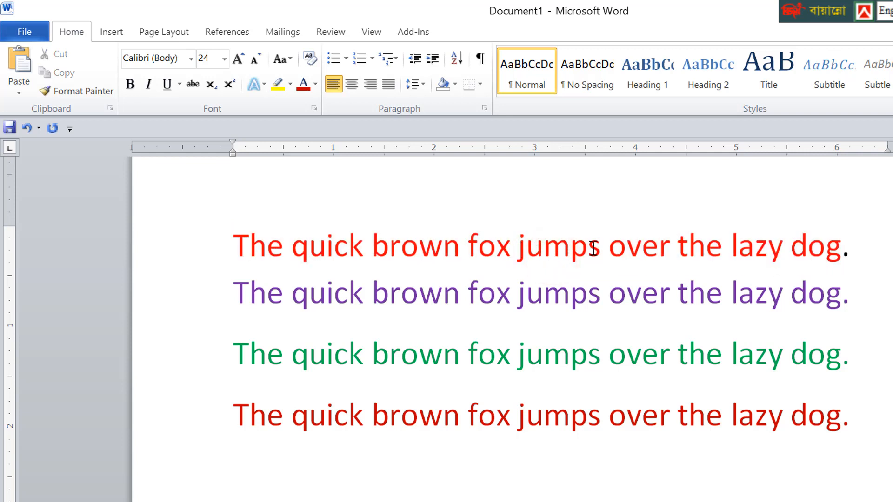
Select only "The quick brown fox" in the first sentence and clear the selection.
left_click(513, 252)
left_click_drag(511, 250, 334, 249)
left_click_drag(520, 247, 225, 249)
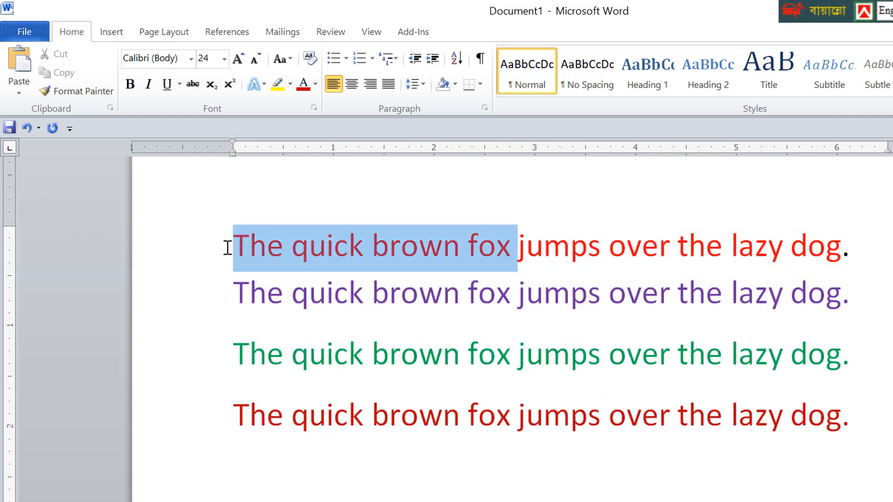
left_click(283, 258)
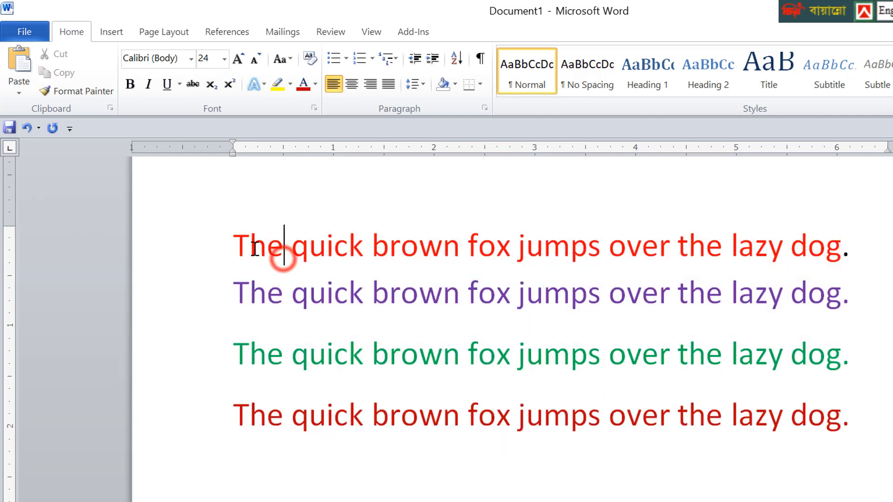
Select all four sentences from the start of the first to the end of the last, and clear the selection.
left_click(233, 241)
left_click(871, 242)
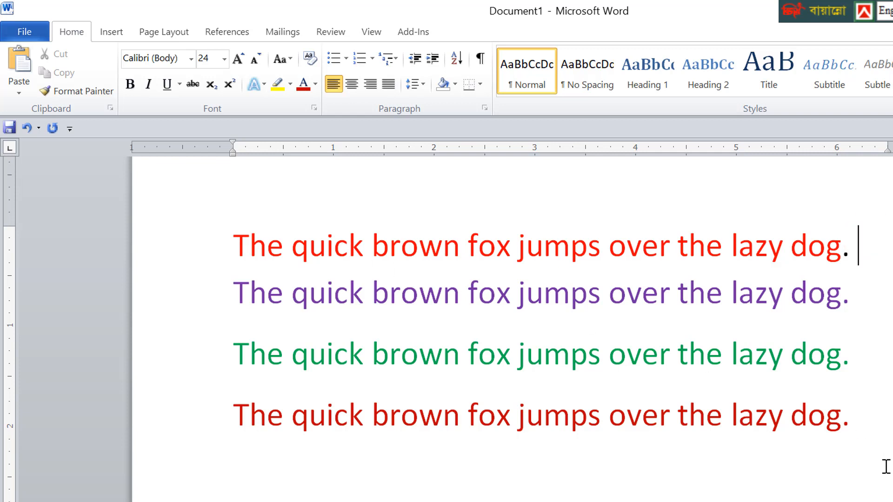
left_click_drag(233, 241, 863, 434)
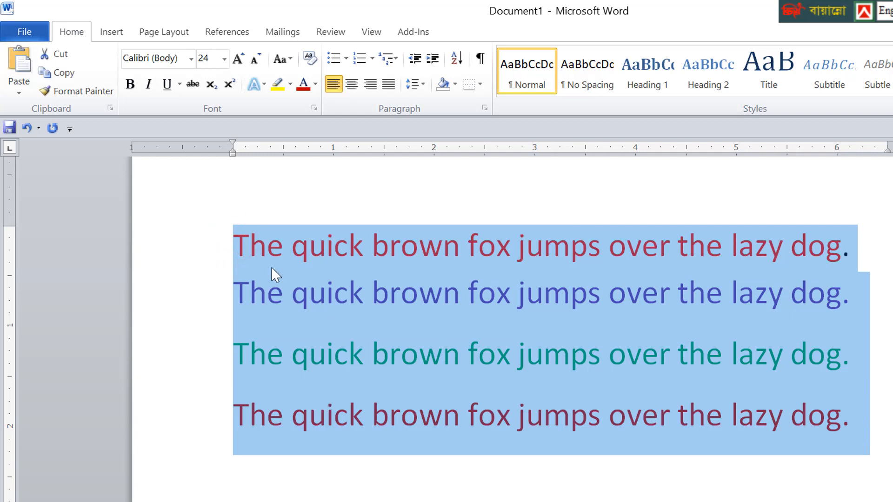
left_click(237, 248)
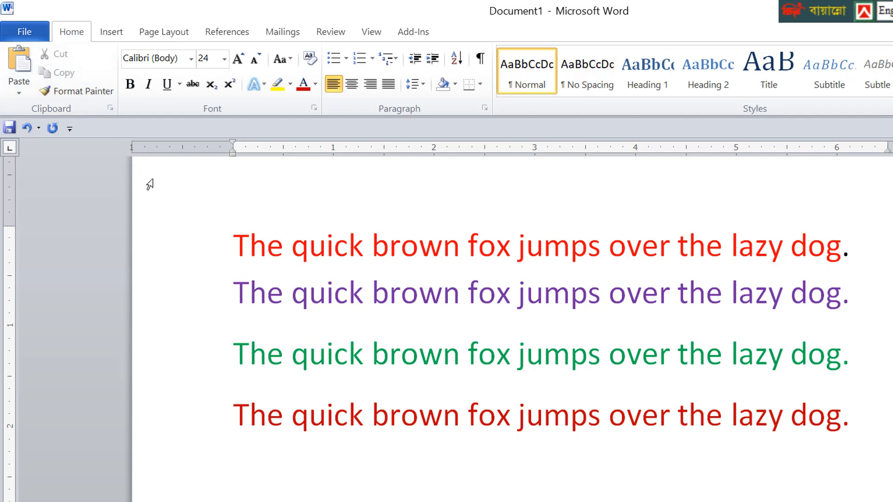
Cut the whole red first sentence, including its period, to the clipboard.
left_click_drag(233, 246, 857, 241)
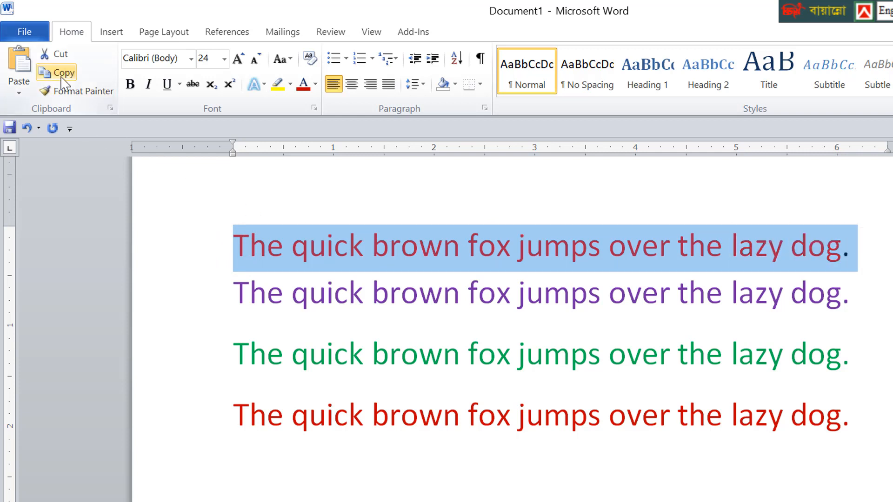
left_click(62, 74)
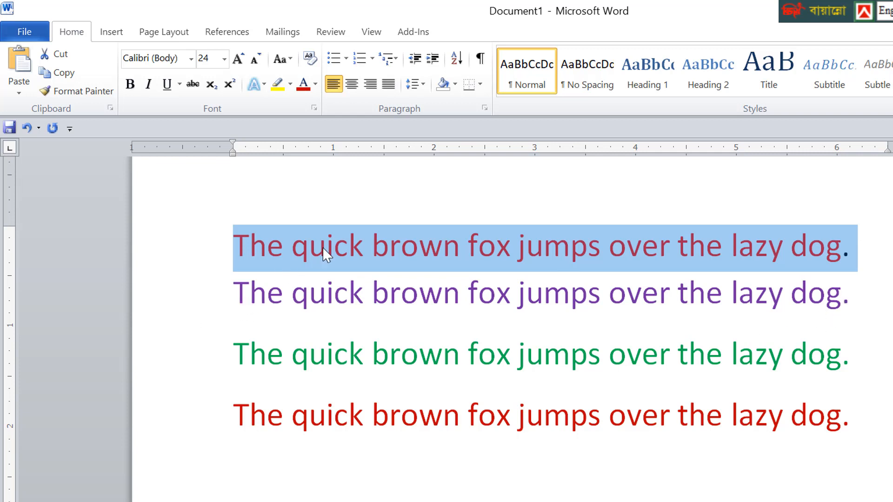
left_click(56, 61)
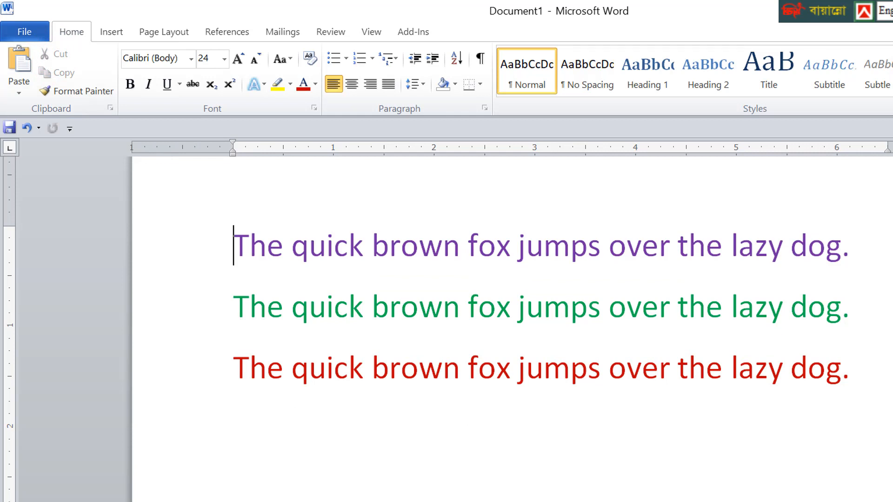
Paste the cut red sentence after the end of the purple sentence.
left_click(850, 374)
left_click(850, 251)
left_click(853, 249)
left_click_drag(789, 259, 5, 282)
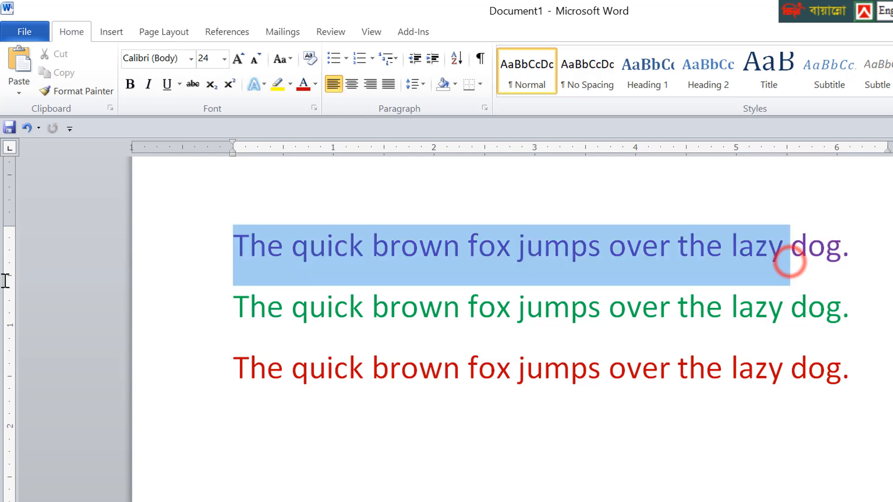
left_click(853, 250)
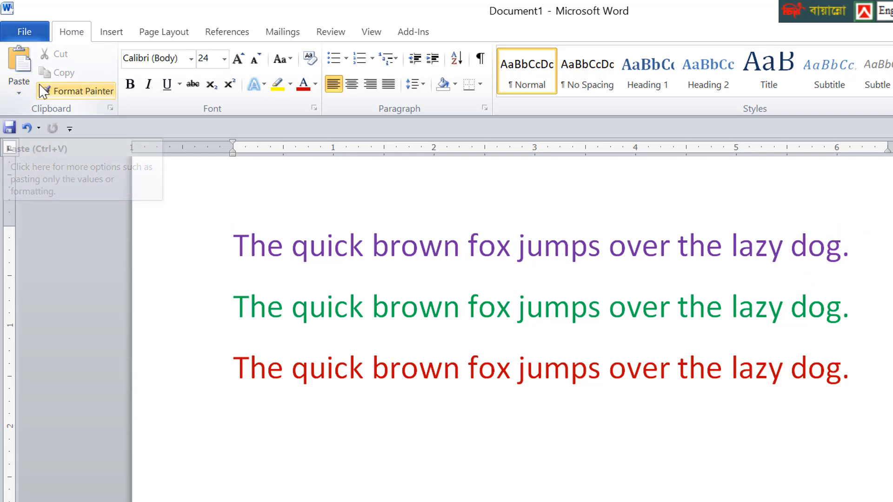
left_click(20, 77)
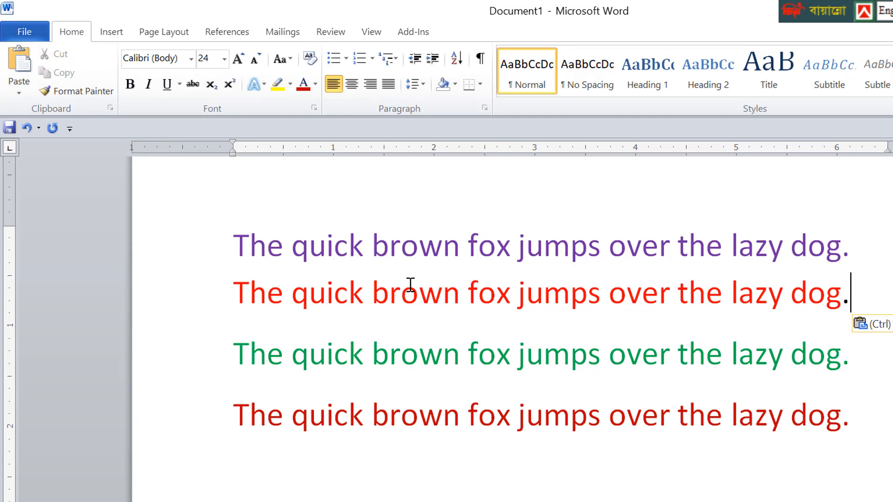
Copy the purple and red sentences together and paste them after the dark red sentence at the end of the text.
left_click_drag(230, 246, 843, 302)
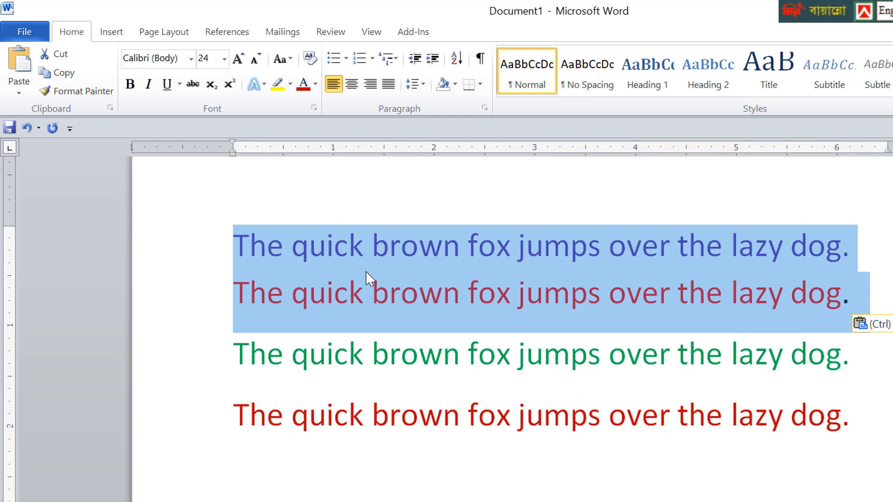
left_click(56, 73)
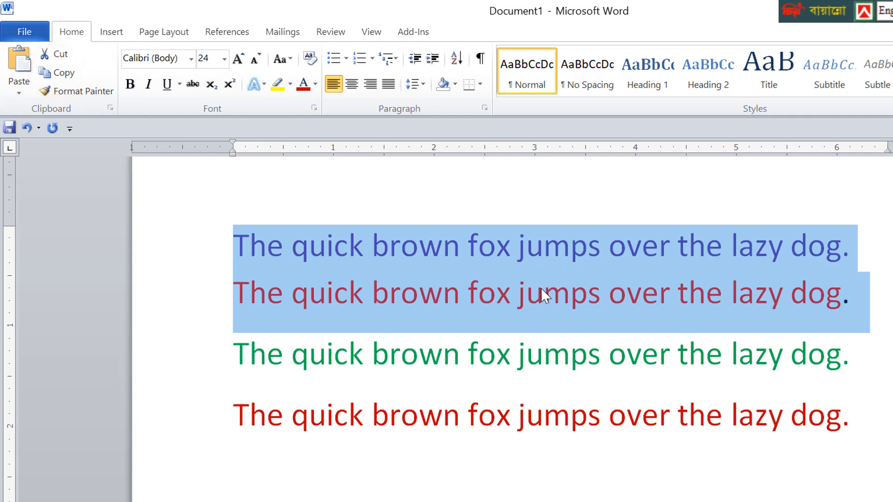
left_click(856, 421)
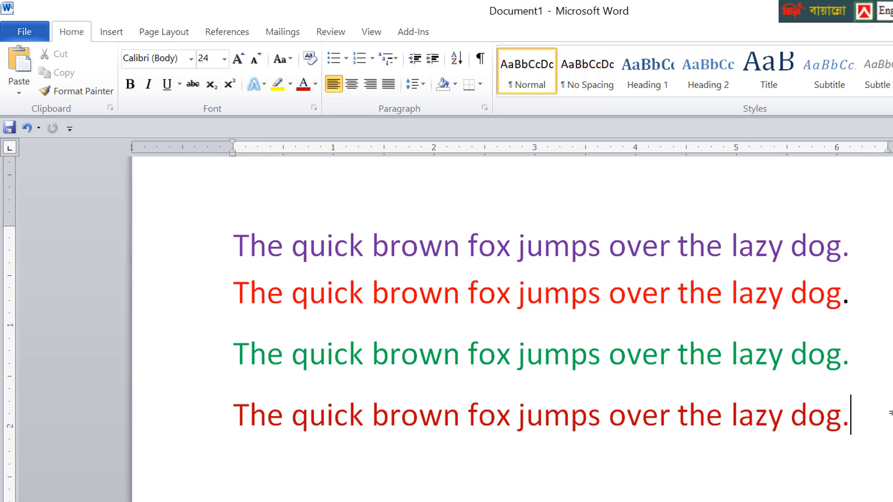
scroll(857, 396, "down", 2)
scroll(854, 380, "up", 1)
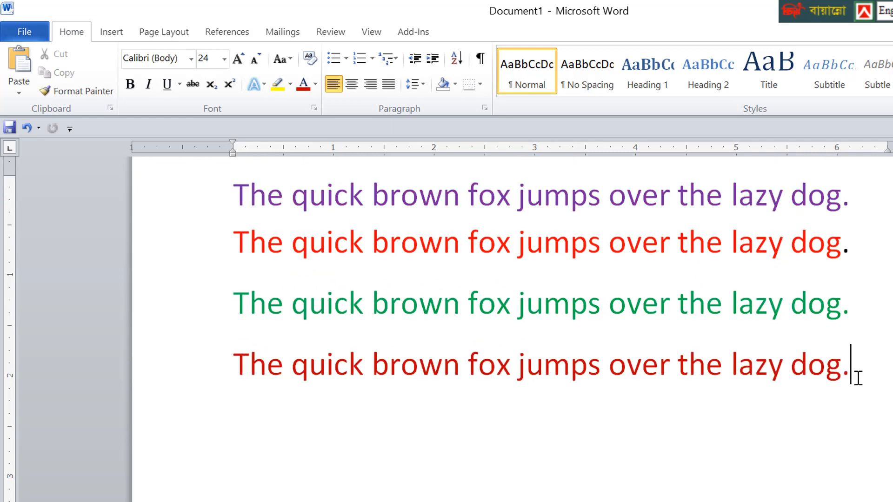
left_click(14, 58)
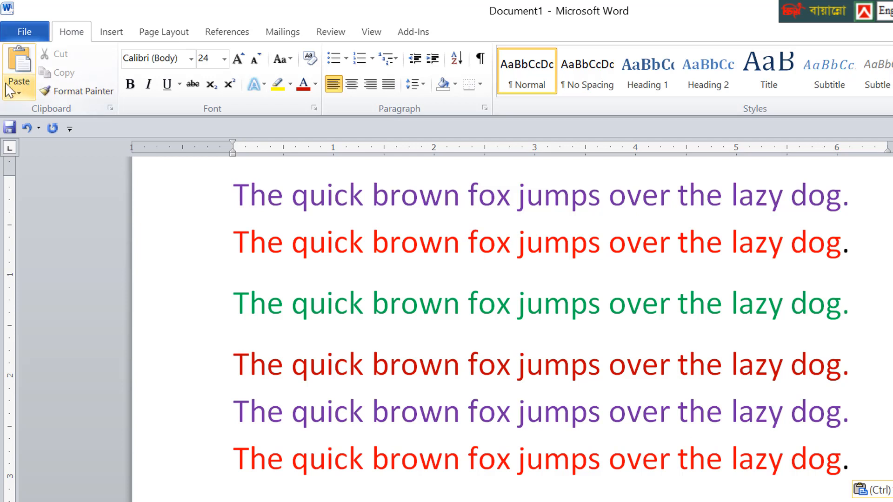
Cut the last red sentence, including its period, from the end of the text.
left_click_drag(233, 188, 365, 219)
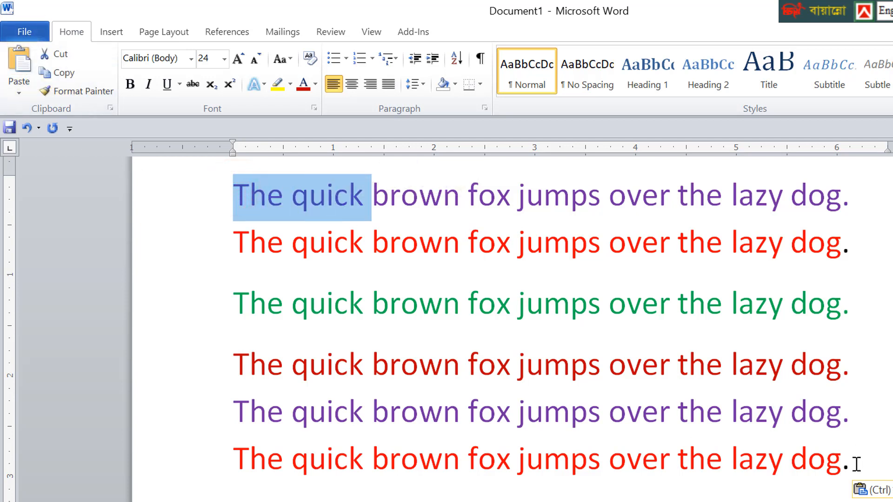
left_click_drag(855, 464, 257, 436)
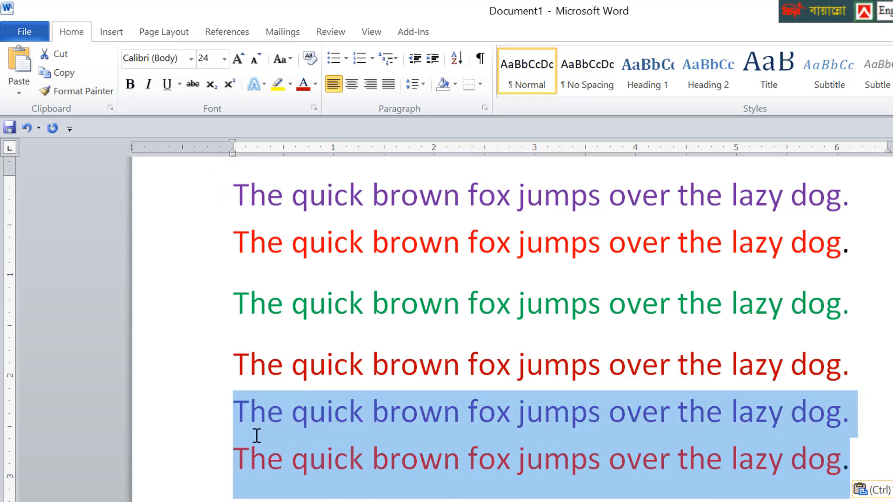
left_click_drag(258, 436, 237, 462)
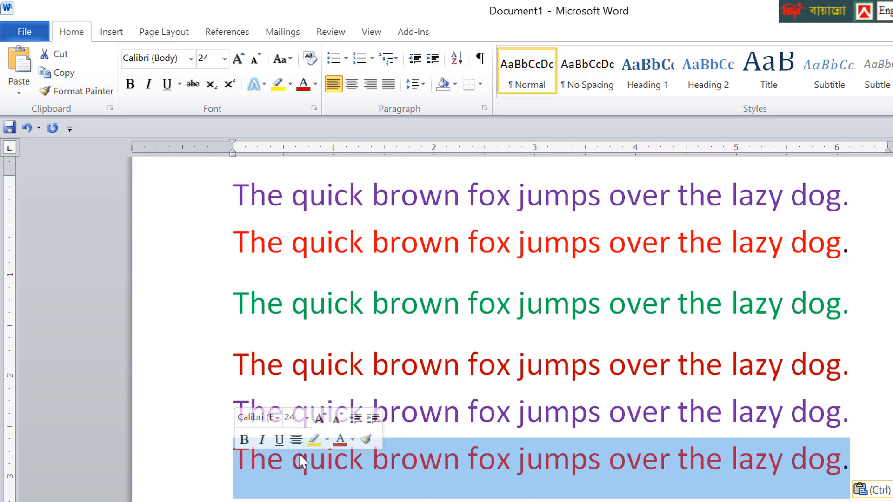
key("ctrl+x")
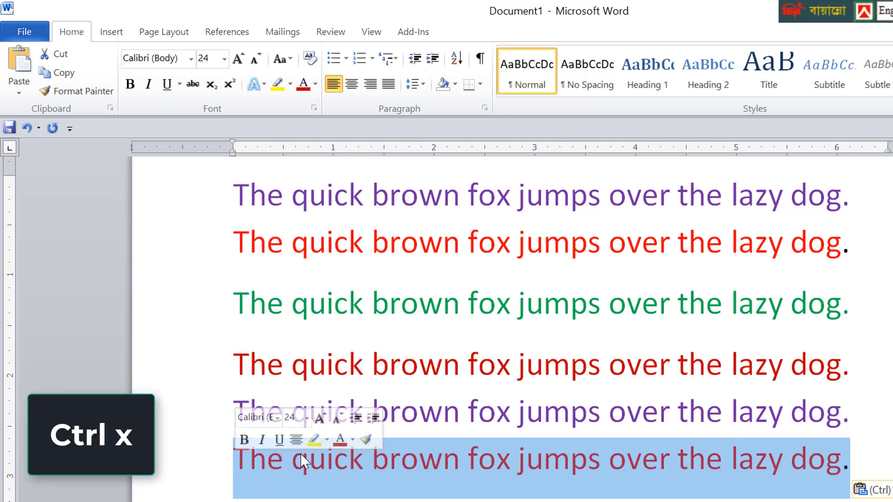
left_click(65, 56)
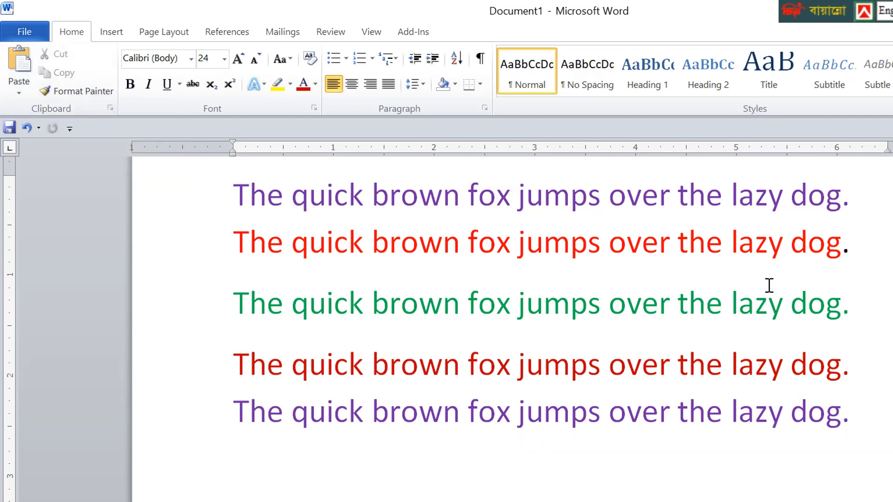
Paste the cut sentence after the period of the red sentence above the green one.
left_click(848, 249)
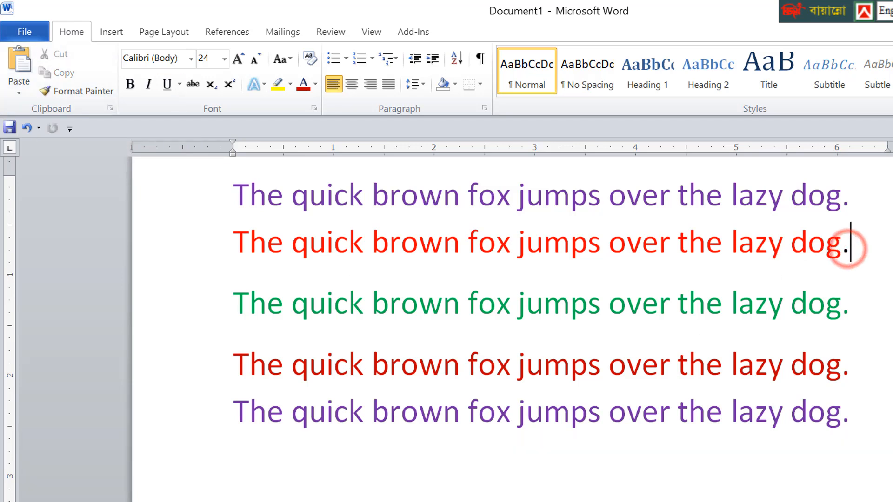
key("ctrl+v")
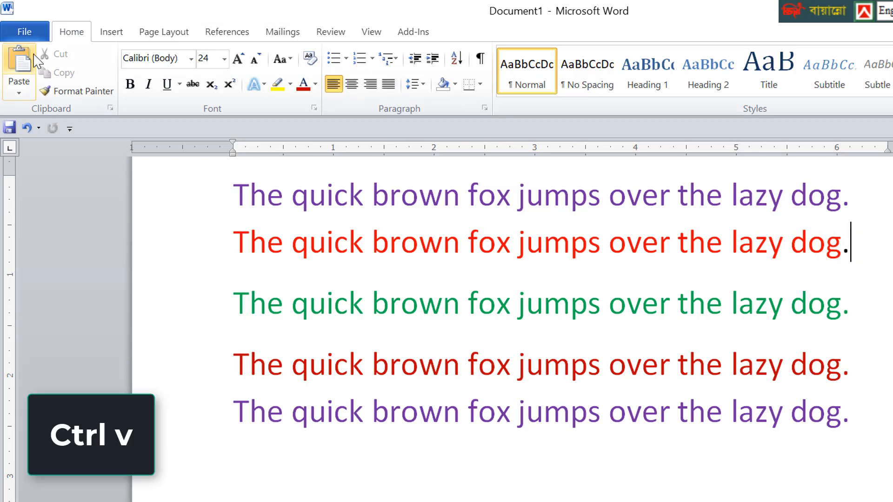
left_click(18, 83)
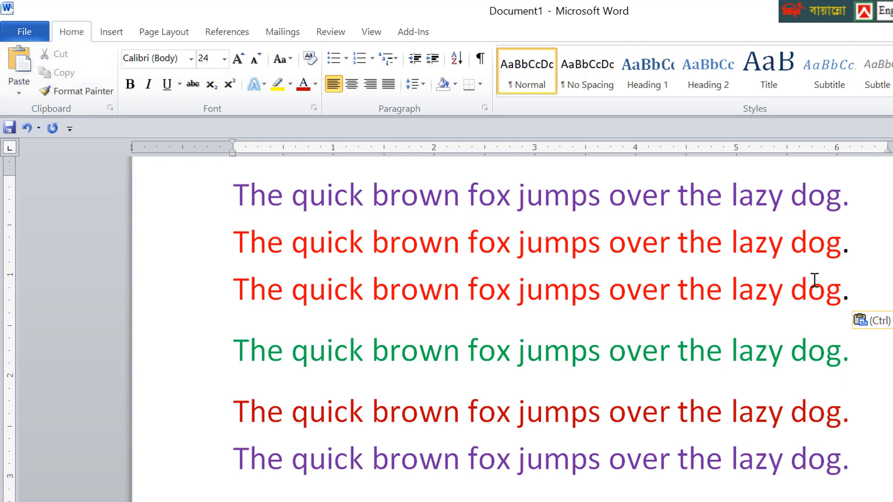
Copy the two consecutive red sentences above the green one and paste them after the purple sentence at the end of the text.
left_click_drag(879, 287, 257, 237)
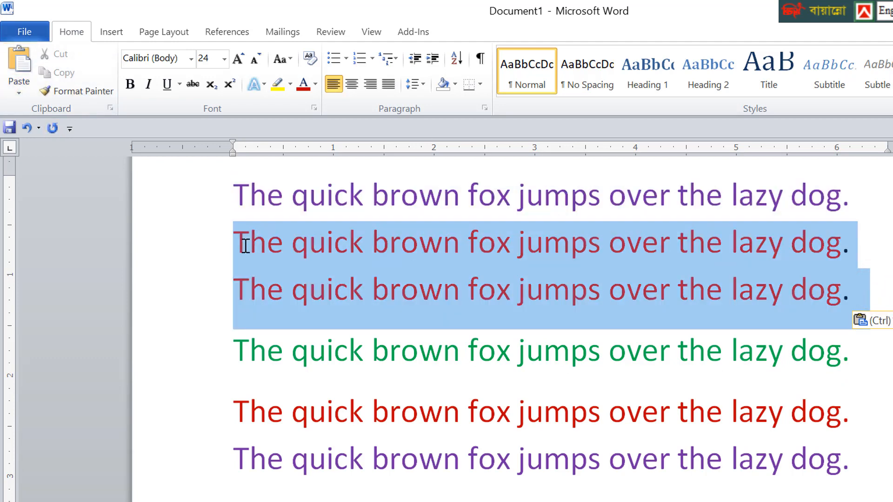
key("ctrl+c")
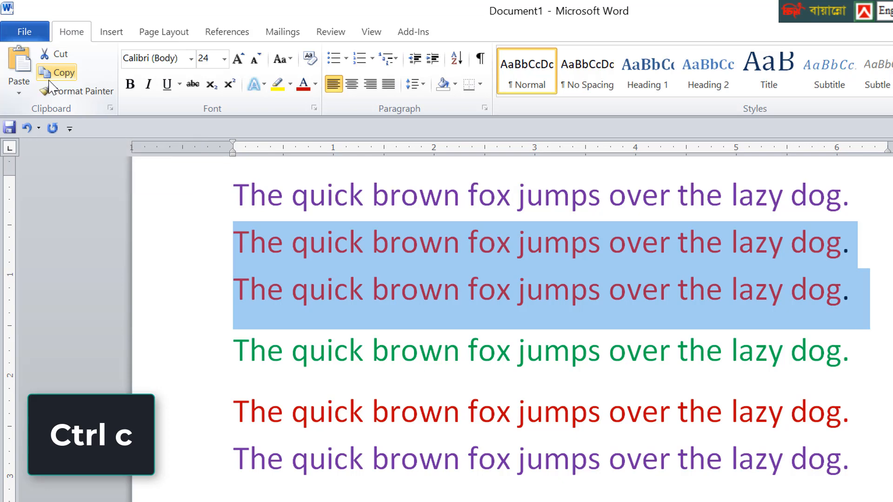
scroll(829, 431, "up", 3)
scroll(828, 428, "down", 4)
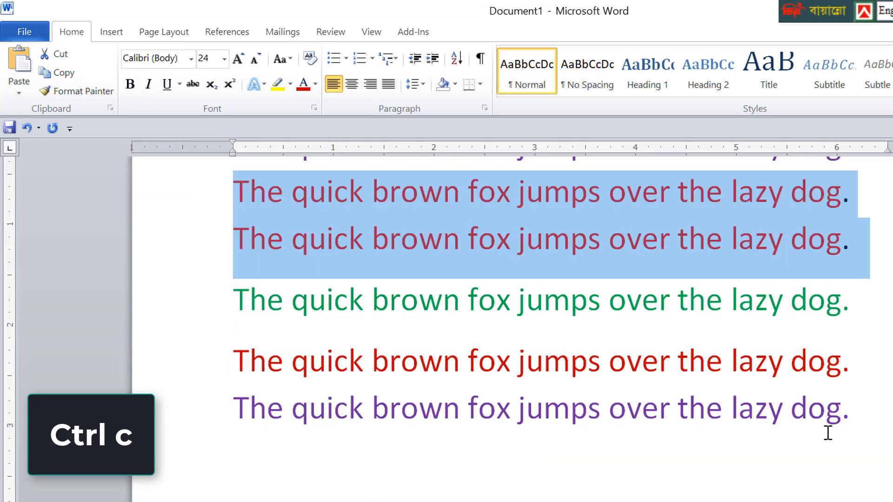
left_click(856, 415)
key("ctrl+v")
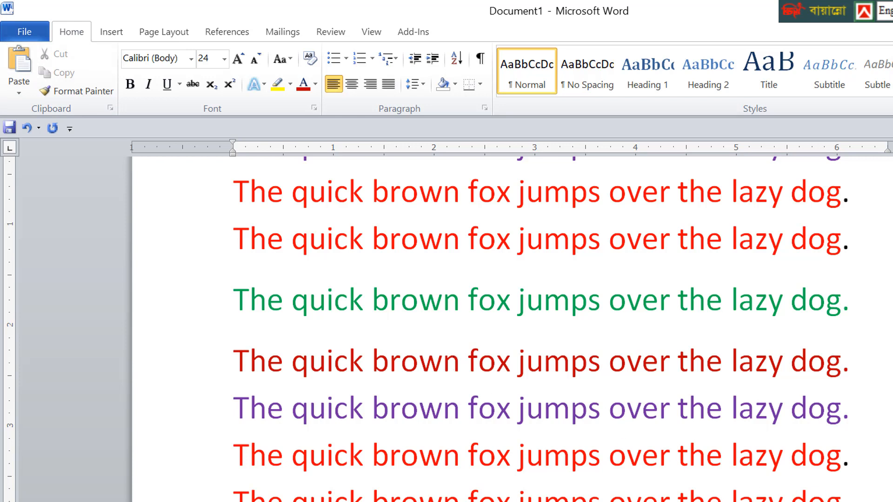
Look through the paste and bullet options offered for the last two red sentences, and clear the selection at the end of the text.
left_click_drag(856, 493, 238, 469)
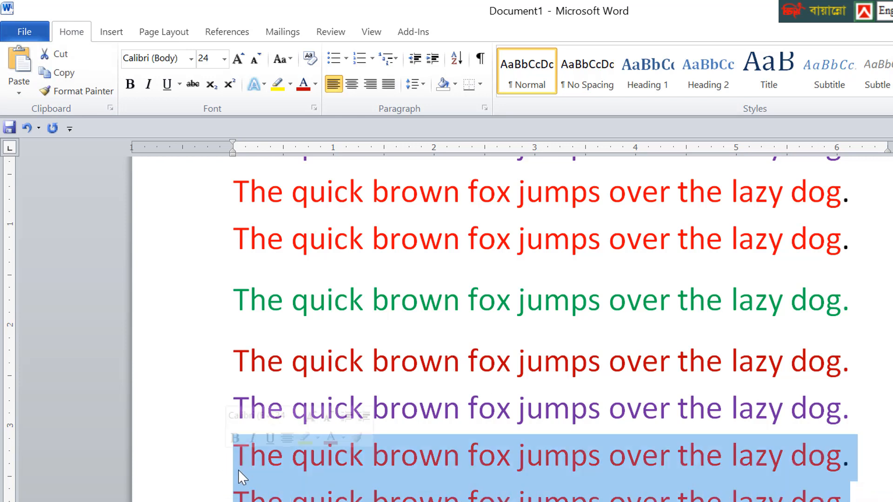
right_click(278, 476)
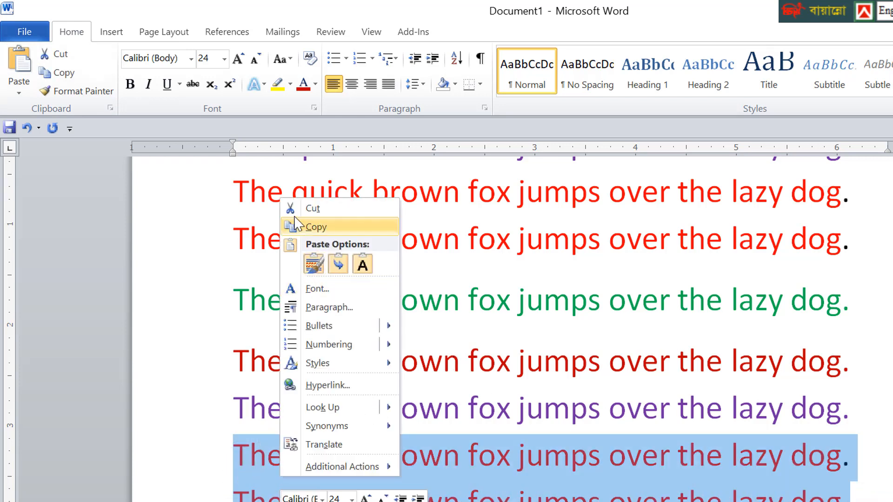
left_click(314, 266)
mouse_move(345, 327)
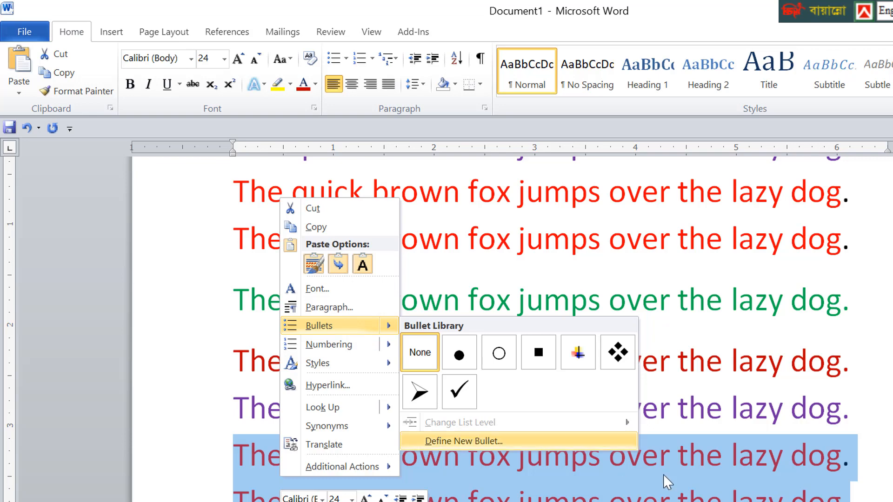
left_click(856, 500)
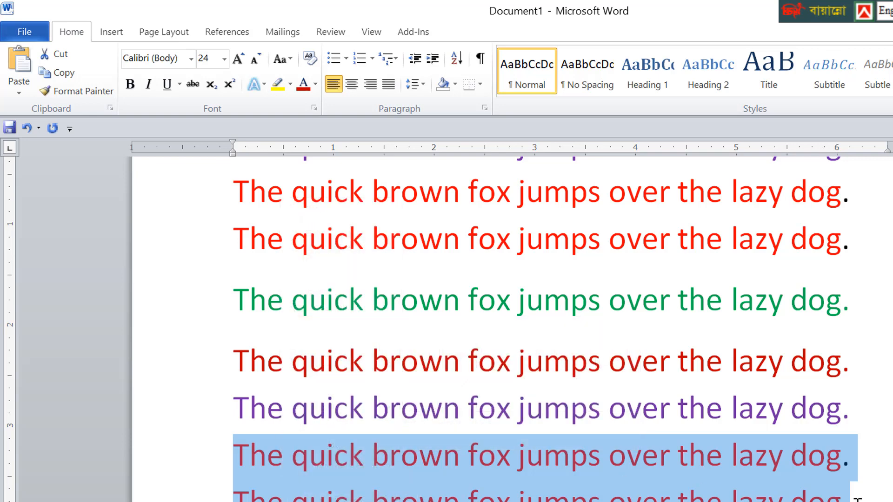
left_click(856, 500)
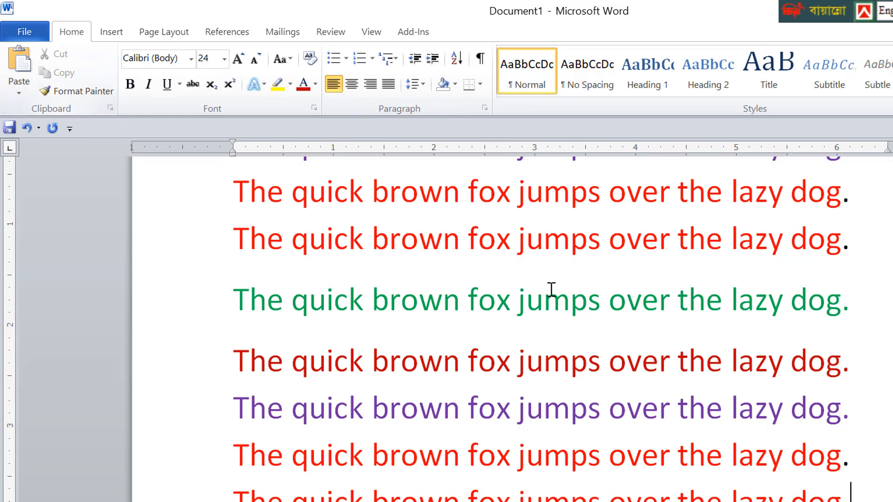
Show the Office Clipboard task pane and paste the two copied red sentences twice more at the end of the text.
key("ctrl+v")
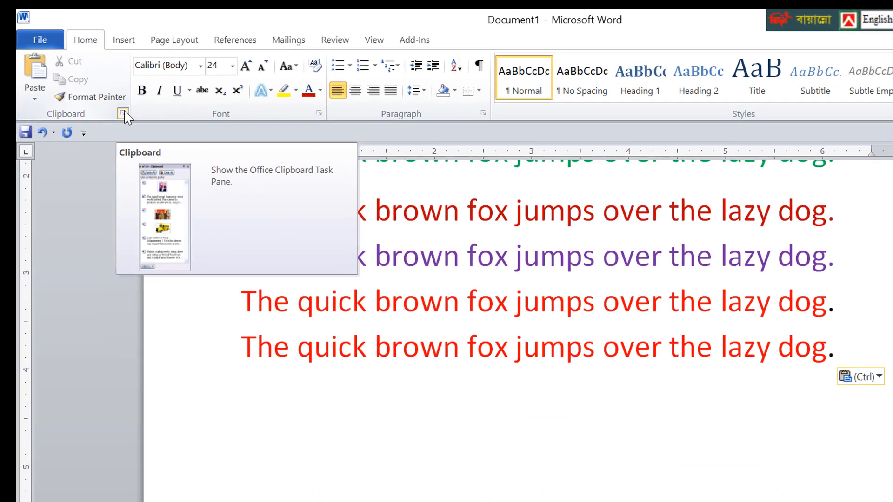
left_click(155, 127)
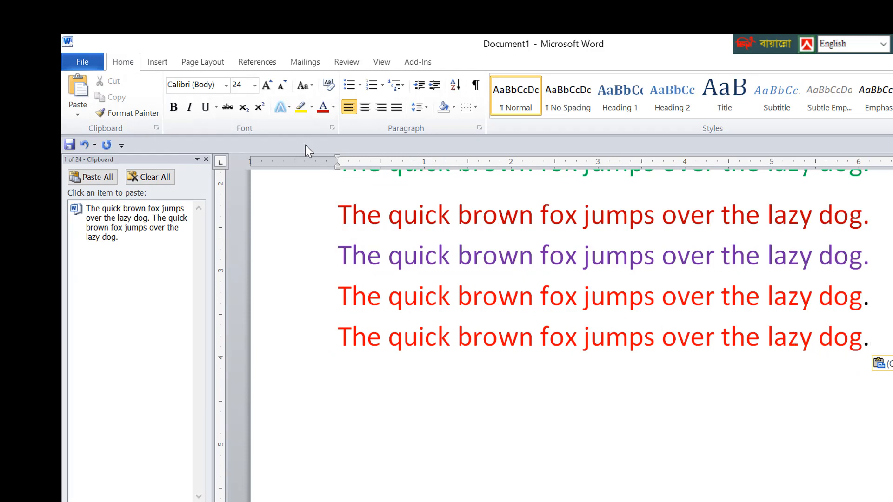
key("ctrl+v")
key("ctrl+v")
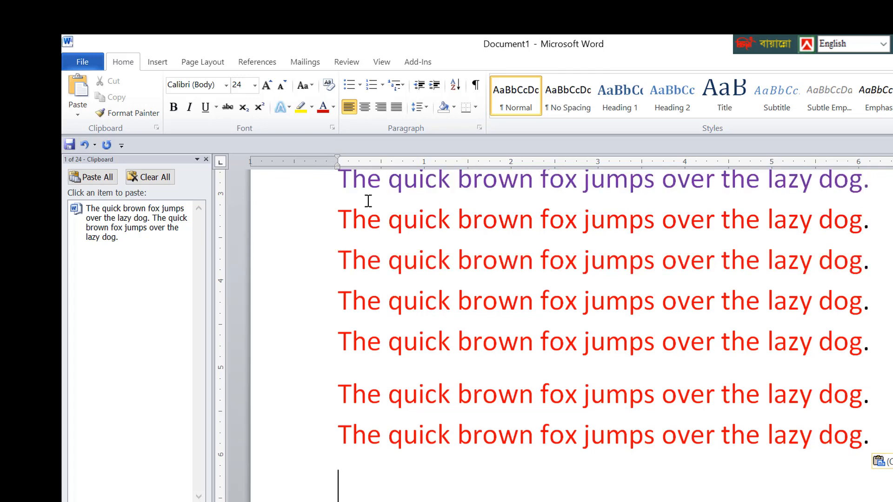
Copy the purple sentence below the dark red one, without its period, to the clipboard.
scroll(664, 358, "up", 2)
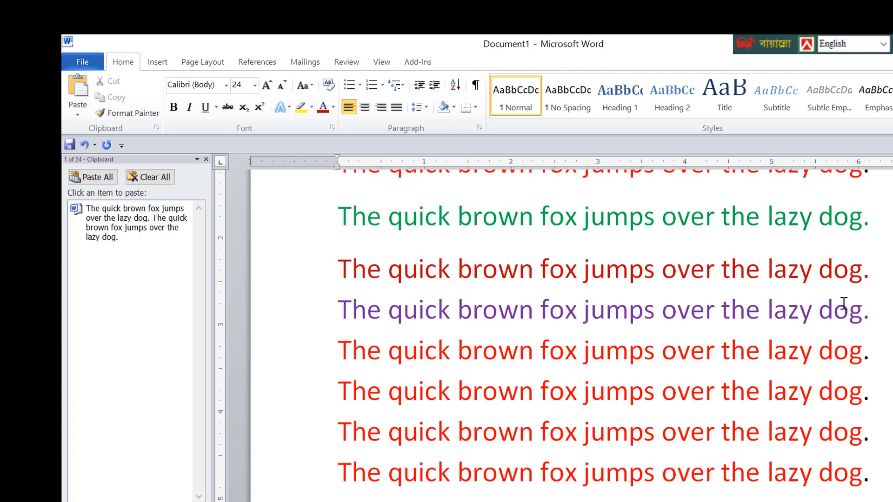
left_click(864, 316)
left_click_drag(842, 316, 330, 325)
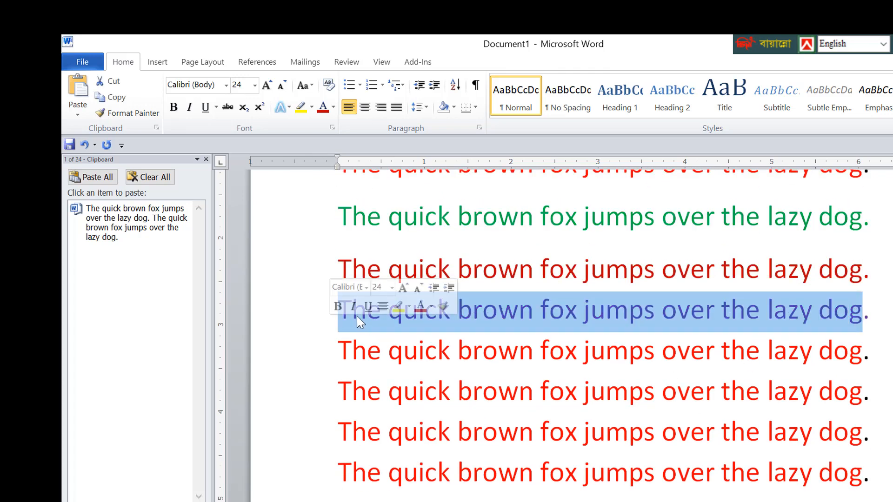
left_click(111, 97)
key("Delete")
Paste the copied purple sentence four times on separate lines below the last red sentence.
scroll(281, 207, "down", 3)
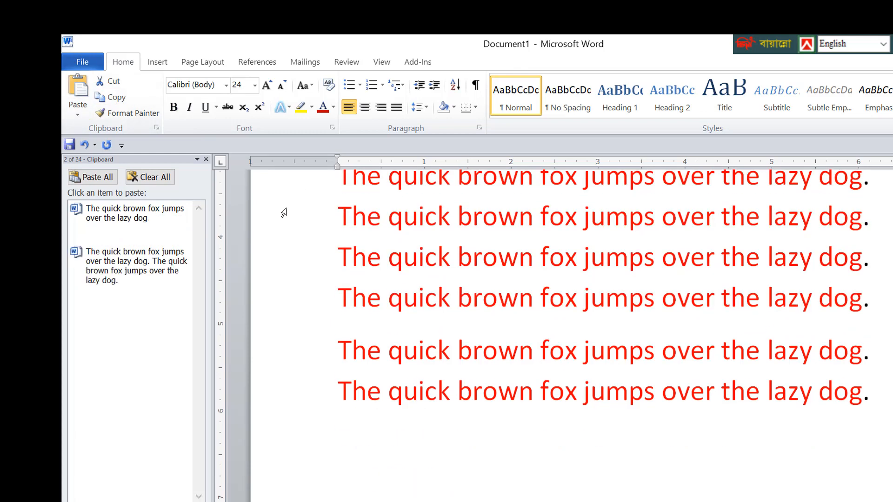
left_click(881, 354)
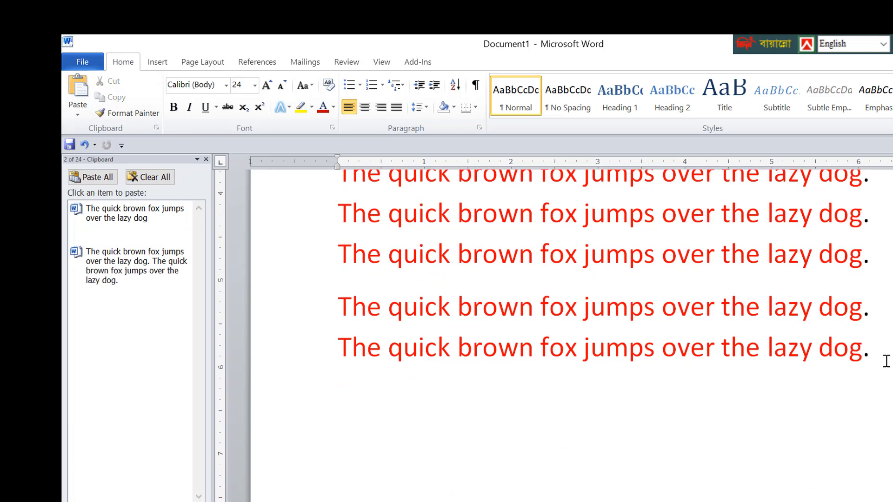
key("Return")
key("ctrl+v")
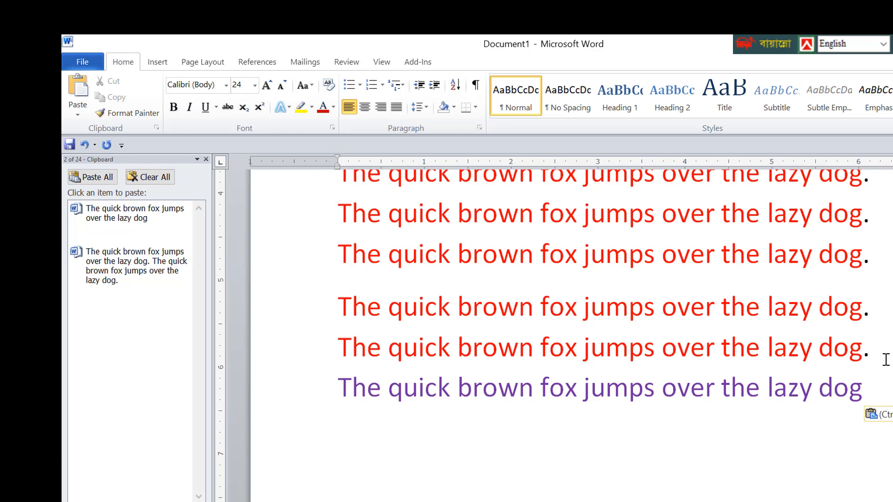
key("Return")
key("ctrl+v")
key("Return")
key("ctrl+v")
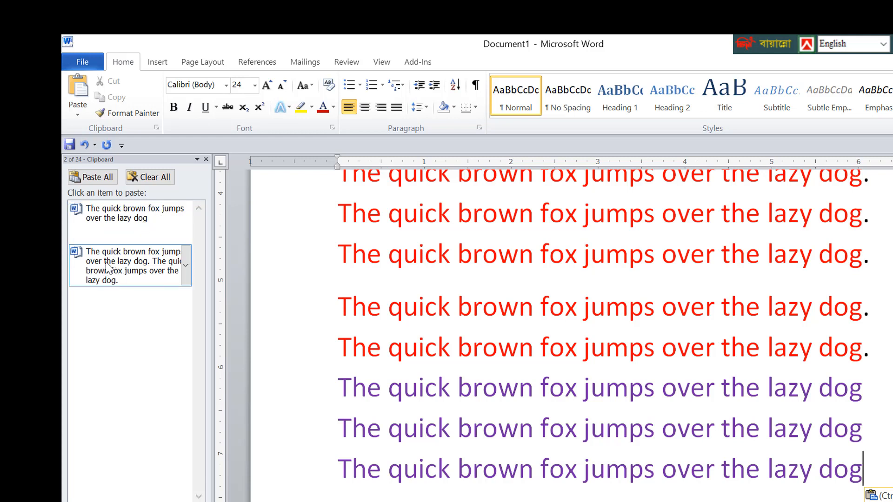
left_click(876, 467)
key("Return")
key("ctrl+v")
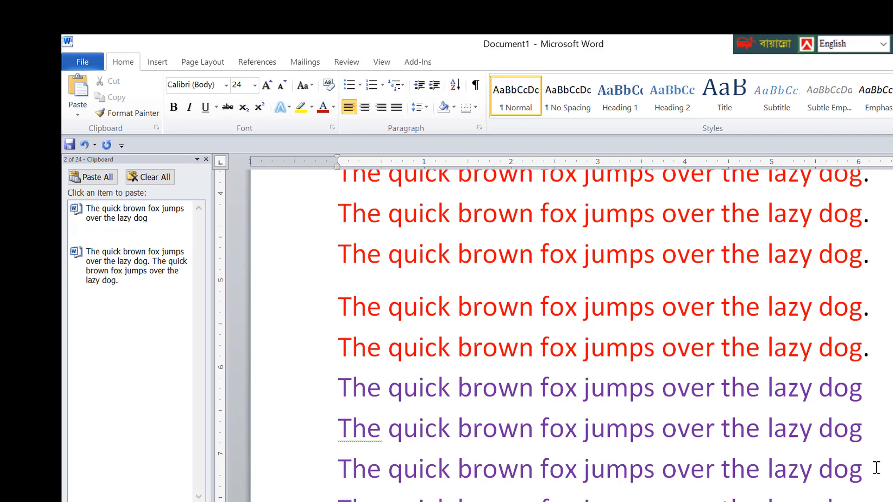
Paste the stored clipboard item with the two red sentences repeatedly after the last purple line, continuing onto the second page.
scroll(876, 467, "down", 4)
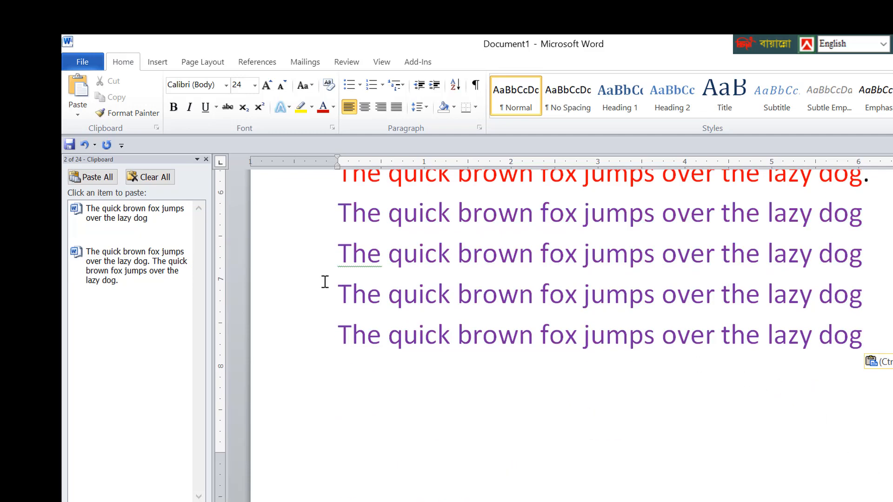
left_click(129, 272)
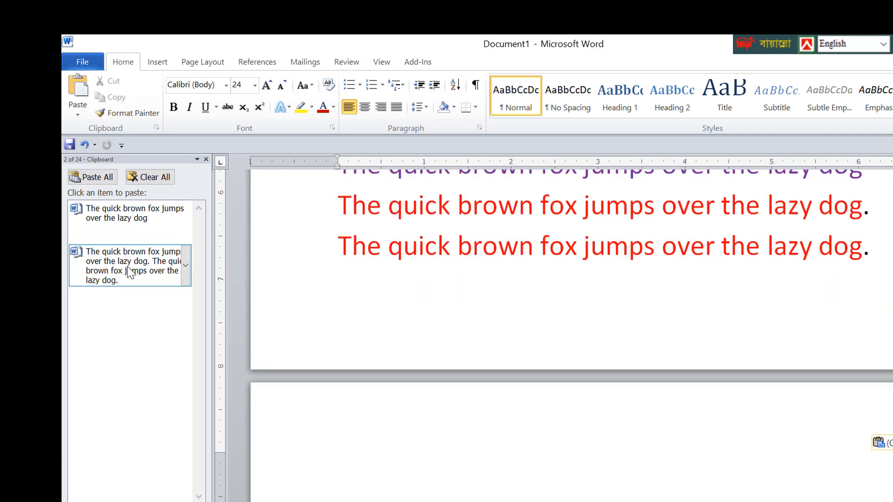
scroll(798, 284, "up", 1)
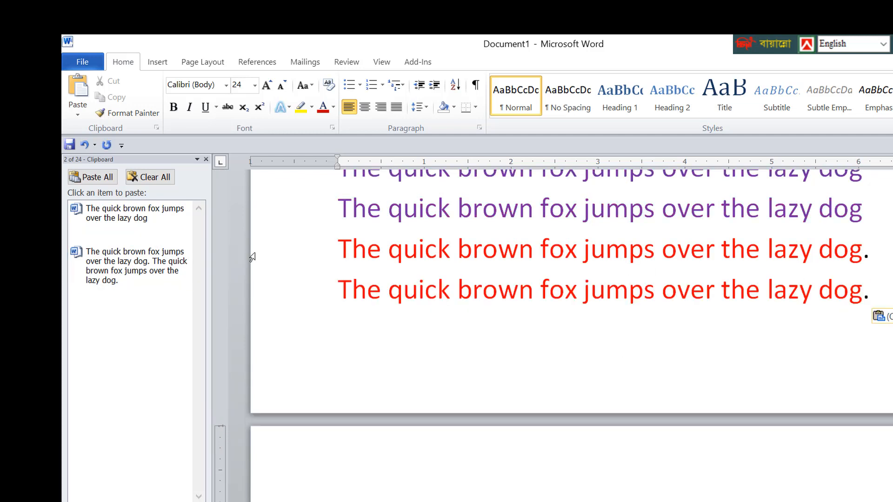
left_click(123, 272)
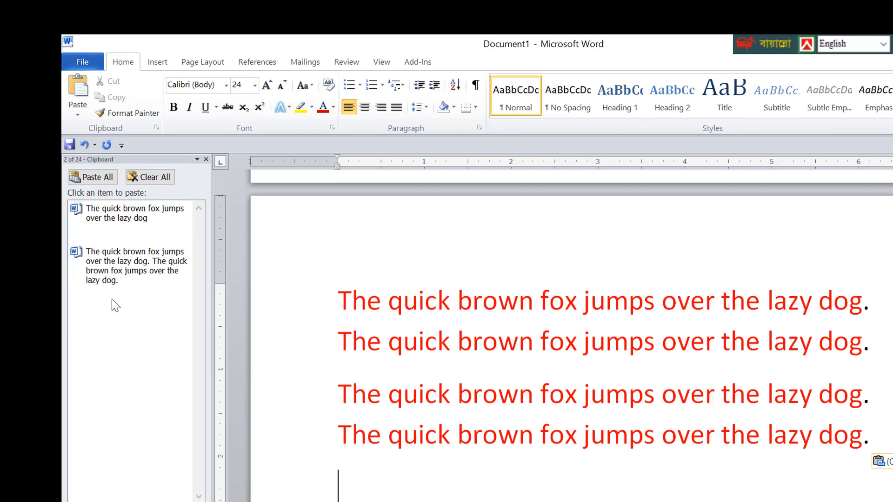
Paste all collected clipboard items together at the end, finish the last purple sentence with a period and start a new line.
left_click(97, 177)
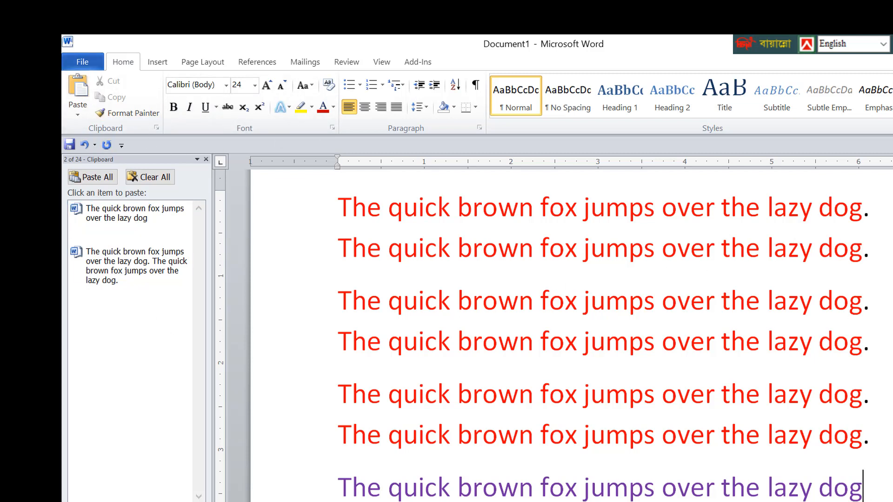
scroll(571, 335, "down", 3)
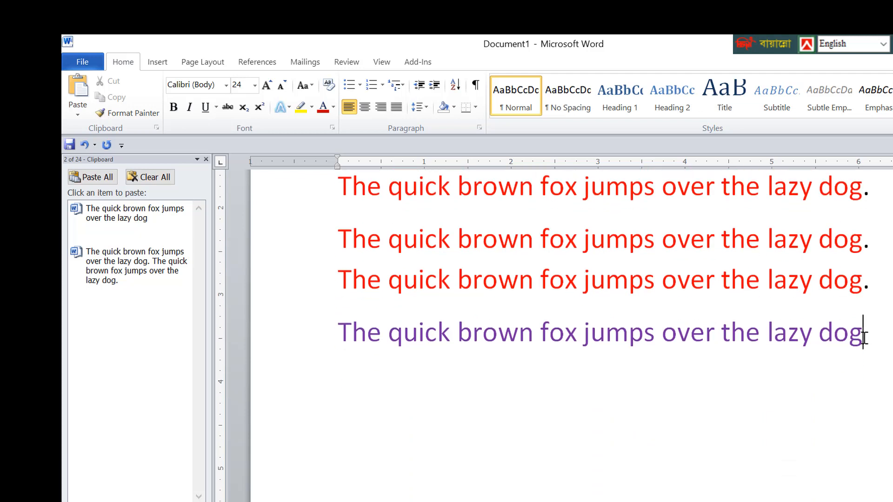
type(".")
key("Return")
scroll(543, 409, "down", 2)
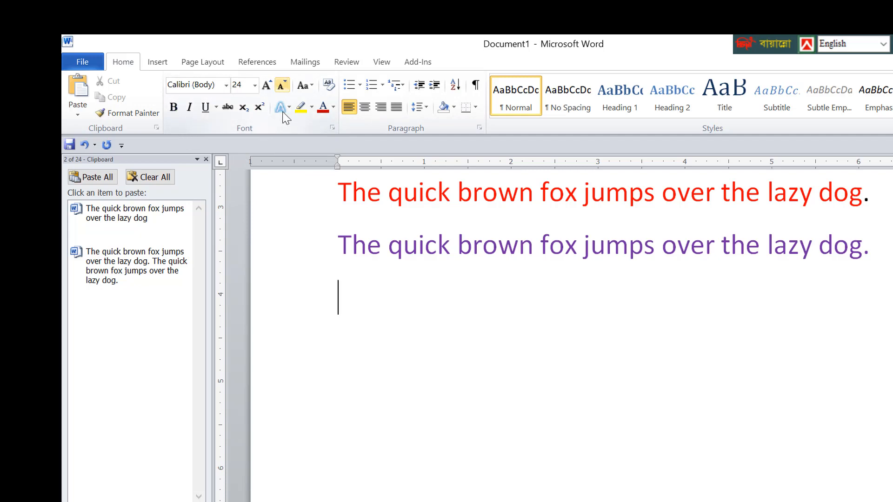
scroll(659, 337, "up", 3)
scroll(659, 336, "up", 2)
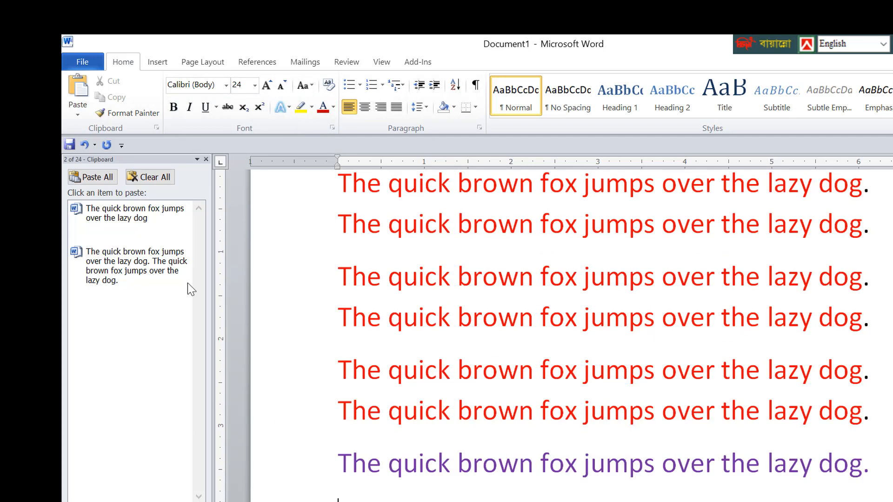
Close the Office Clipboard pane and return to the first purple sentence at the start of the document.
left_click(206, 160)
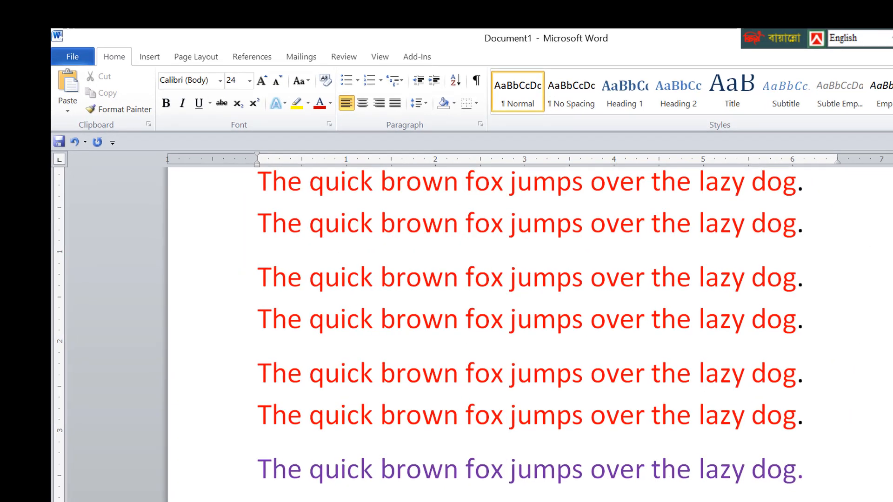
scroll(860, 490, "down", 6)
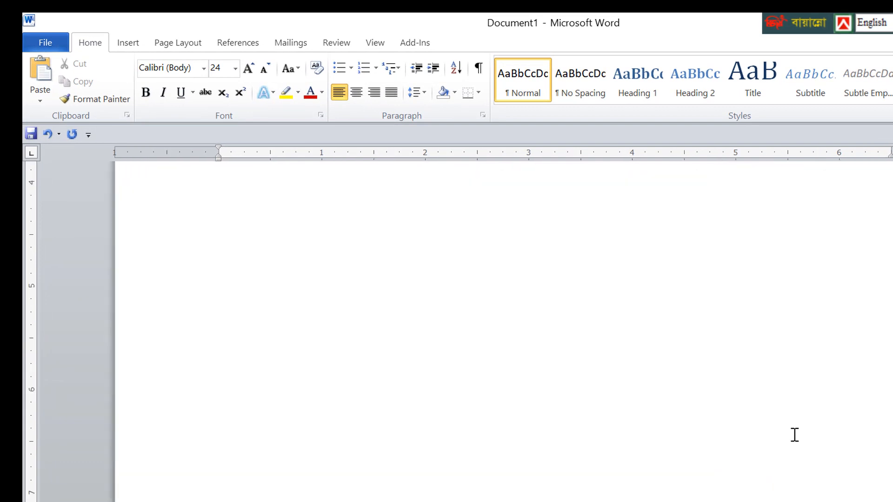
scroll(412, 339, "up", 4)
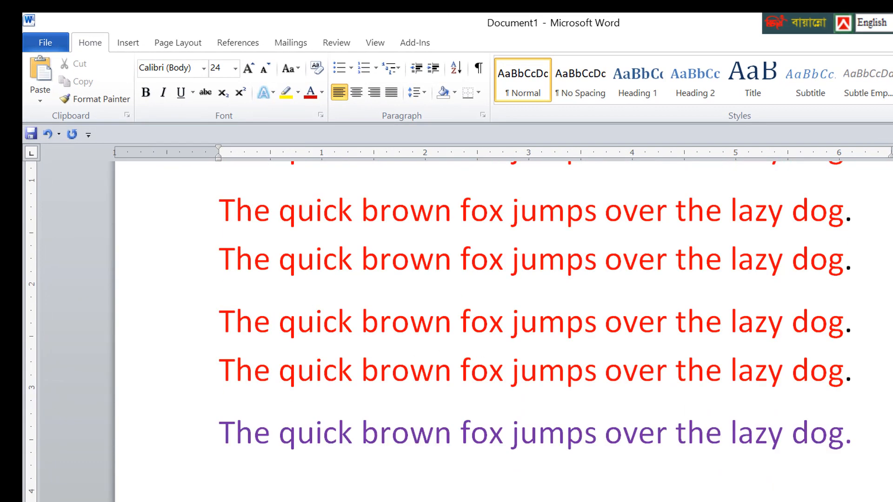
scroll(504, 332, "up", 15)
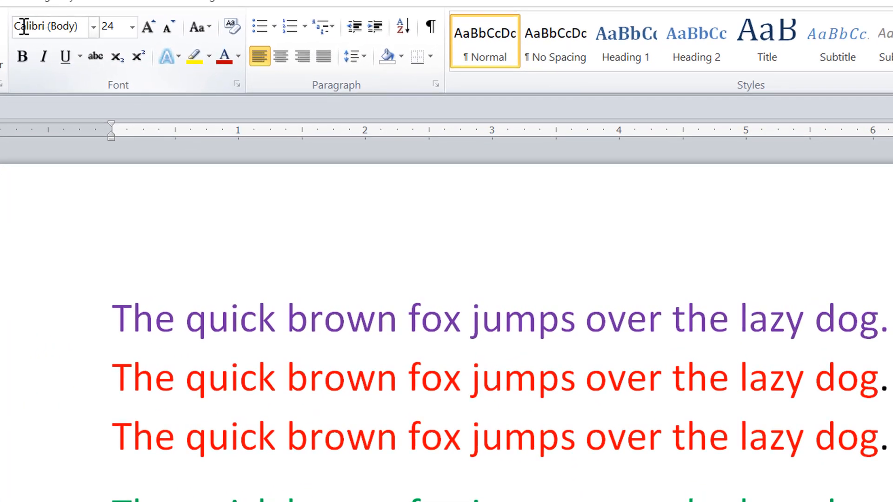
left_click(93, 28)
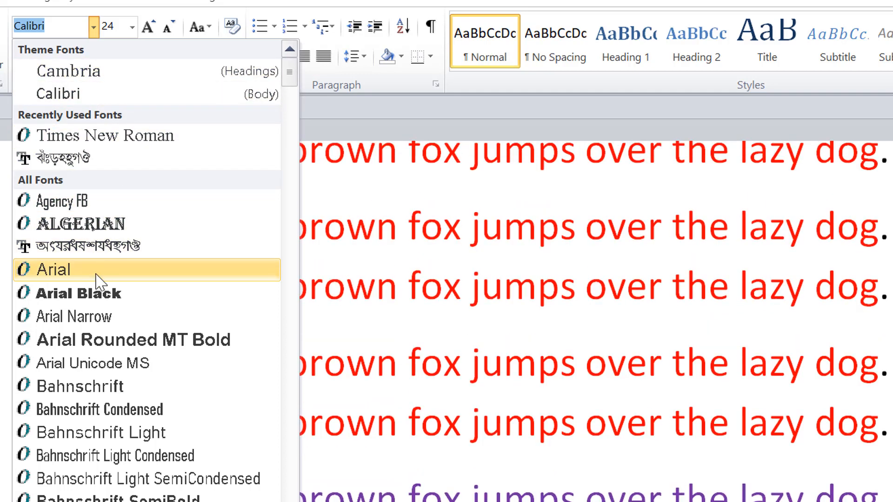
mouse_move(294, 83)
left_mouse_down()
mouse_move(279, 265)
mouse_move(293, 501)
mouse_move(285, 77)
left_mouse_up()
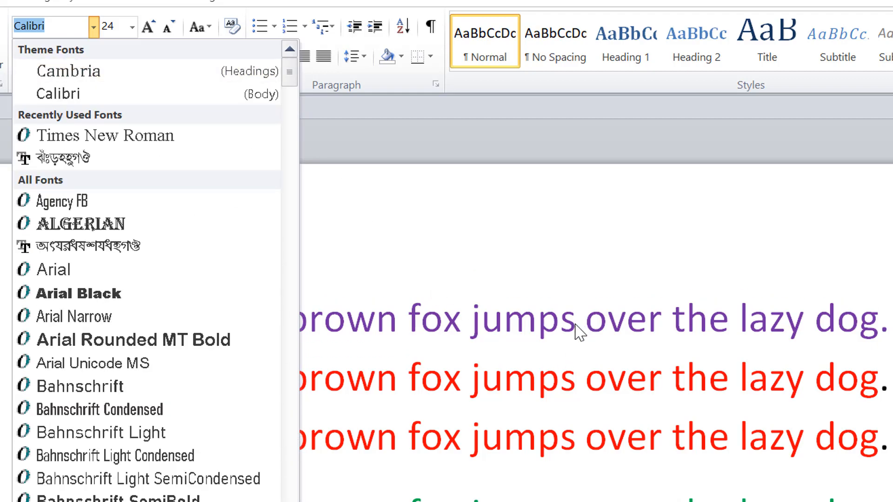
left_click(664, 335)
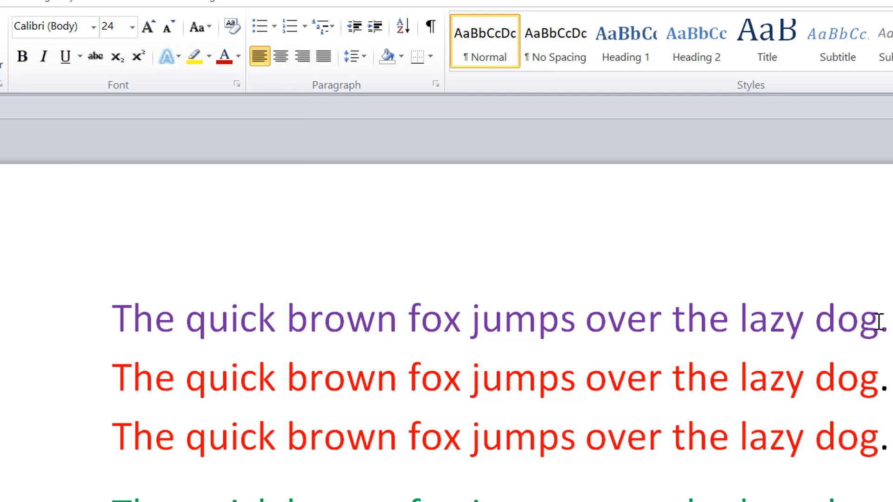
Change the font of the purple sentence at the beginning of the document to Times New Roman.
left_click_drag(116, 321, 890, 331)
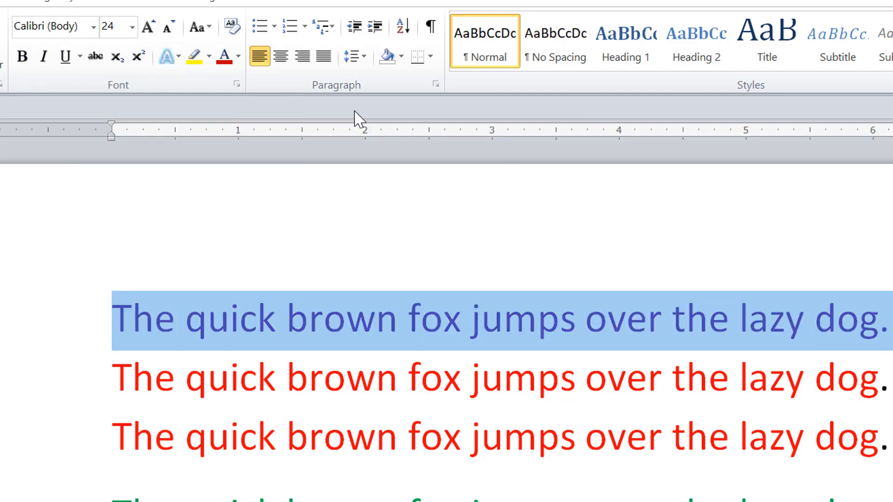
left_click(93, 27)
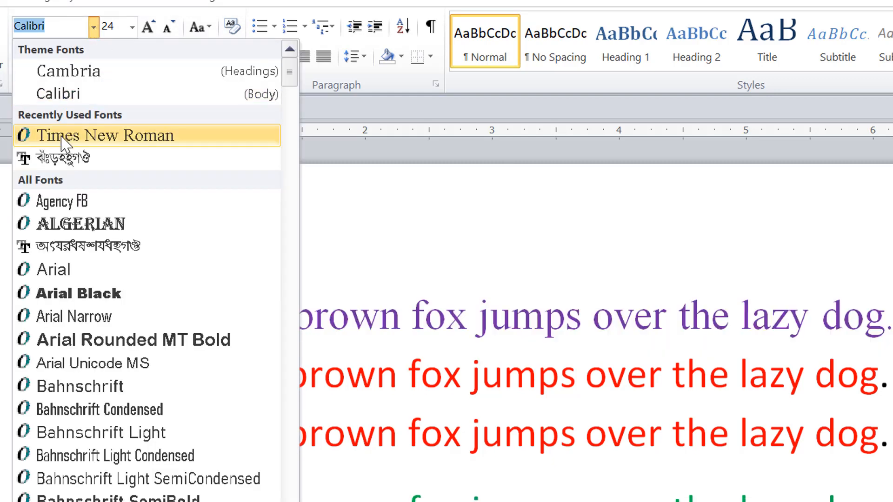
left_click(63, 139)
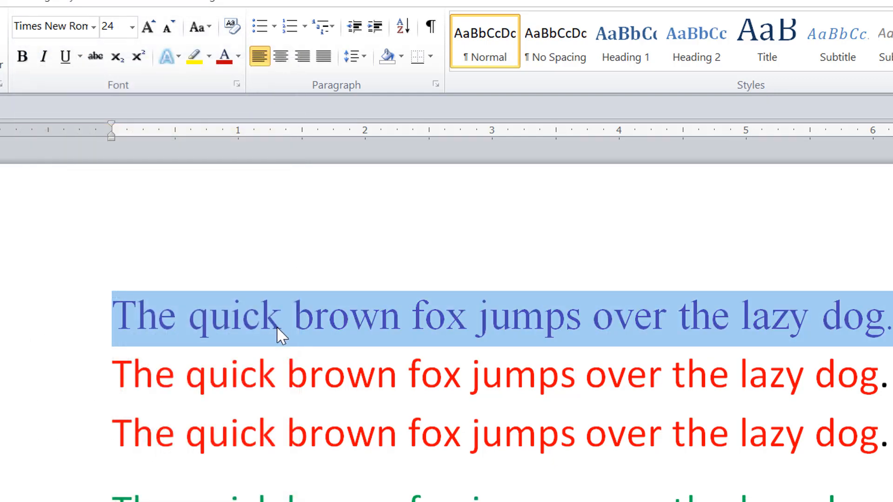
Change the font of the first red sentence, directly after the purple one, to Algerian.
mouse_move(879, 374)
left_mouse_down()
mouse_move(249, 423)
mouse_move(153, 389)
mouse_move(432, 364)
mouse_move(847, 355)
mouse_move(888, 375)
left_mouse_up()
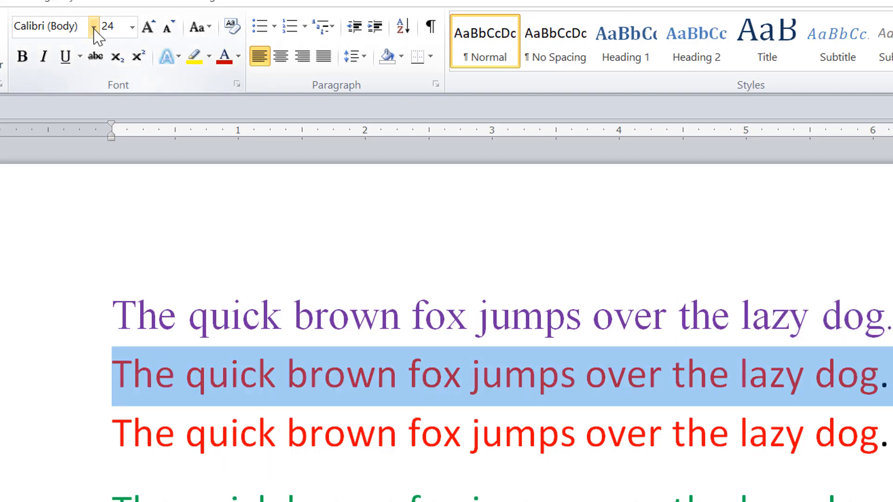
left_click(94, 27)
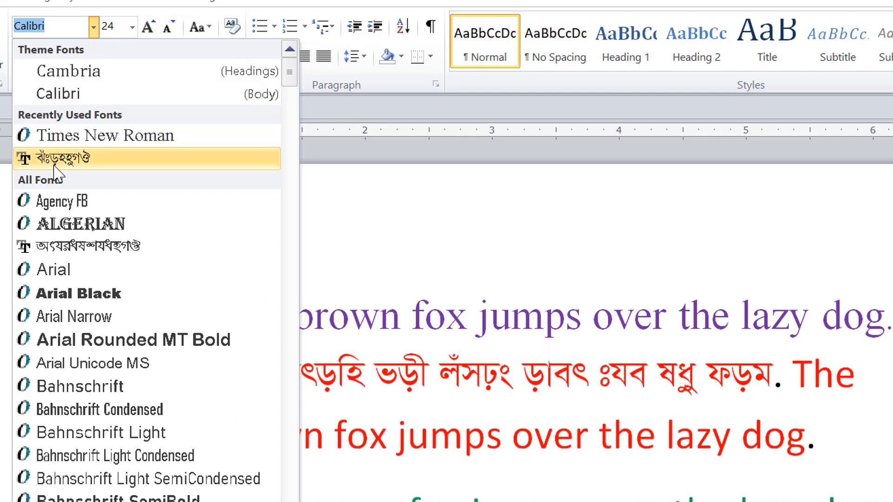
left_click(84, 224)
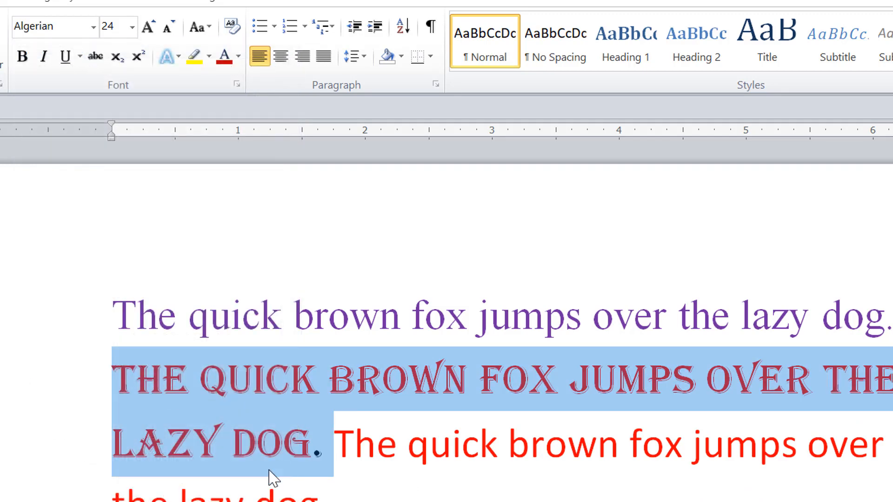
Check which fonts are applied to the opening purple sentence and the first red sentence.
left_click(274, 439)
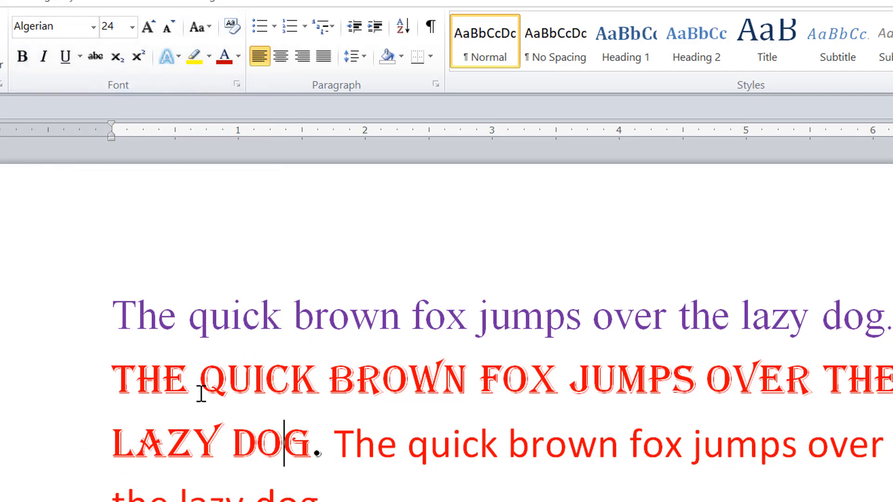
left_click(192, 320)
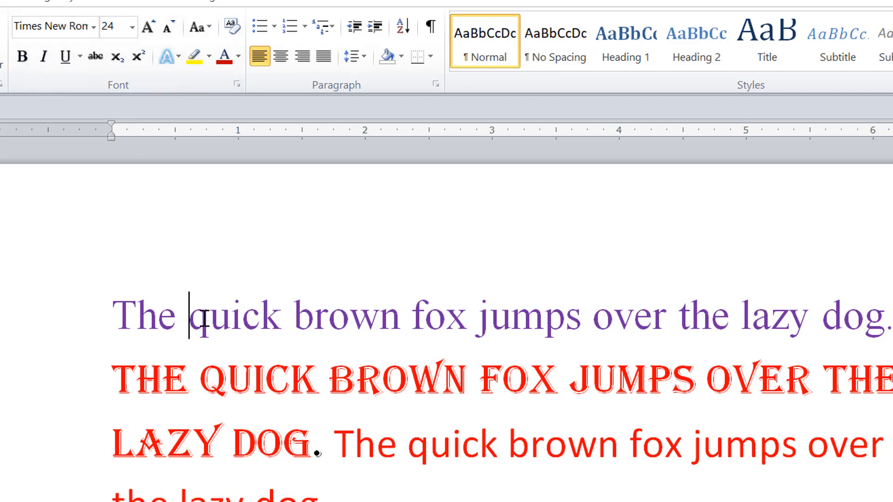
left_click(208, 320)
left_click(268, 375)
left_click(279, 448)
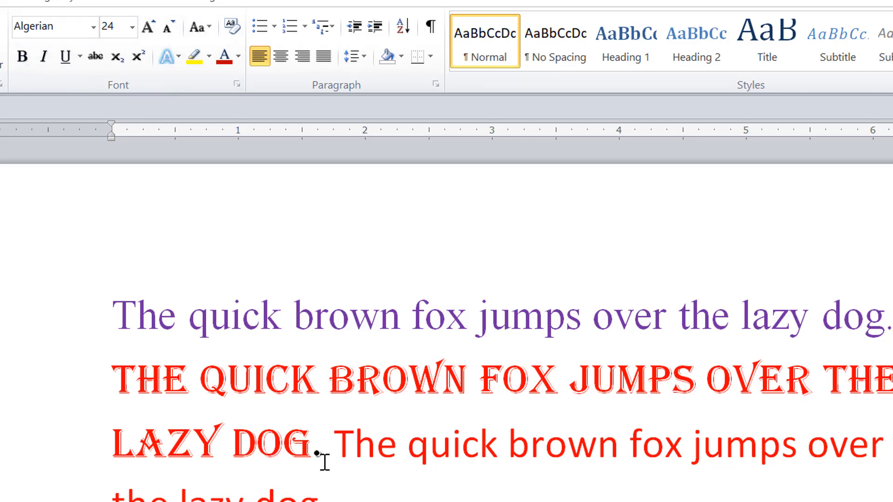
Change the font of the second red sentence, right after the Algerian one, to Bodoni MT.
left_click_drag(335, 444, 365, 492)
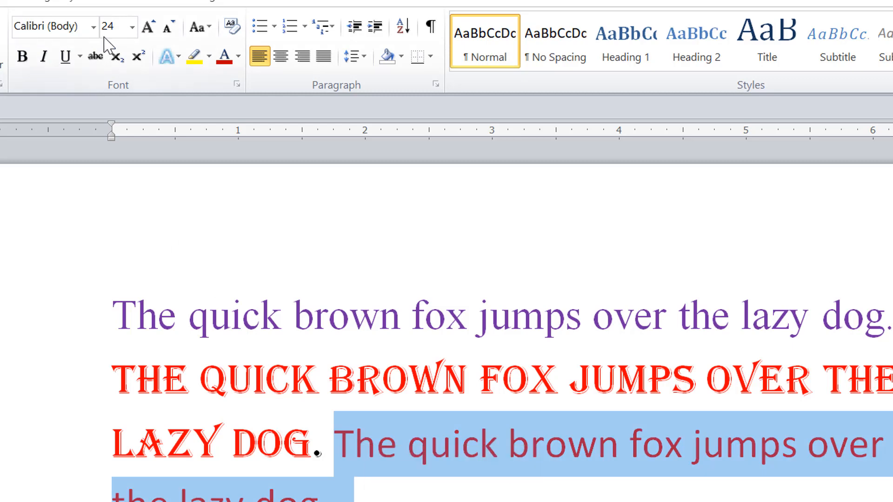
left_click(93, 27)
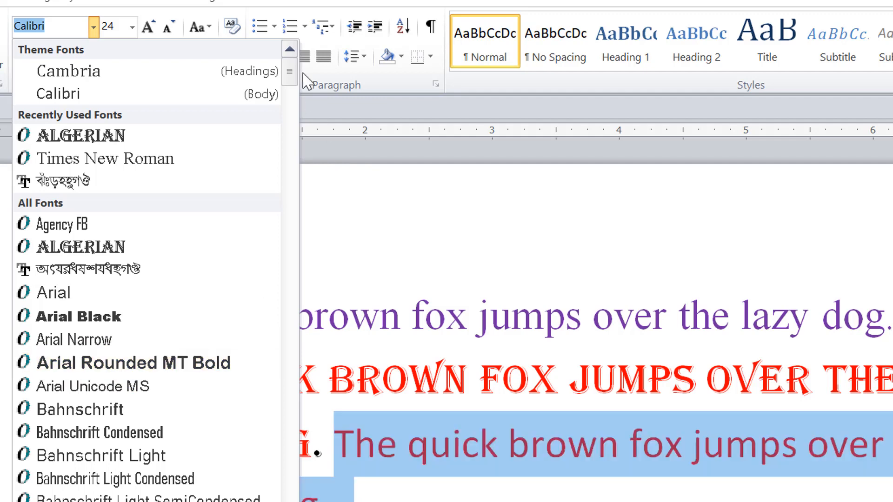
left_click_drag(290, 87, 297, 123)
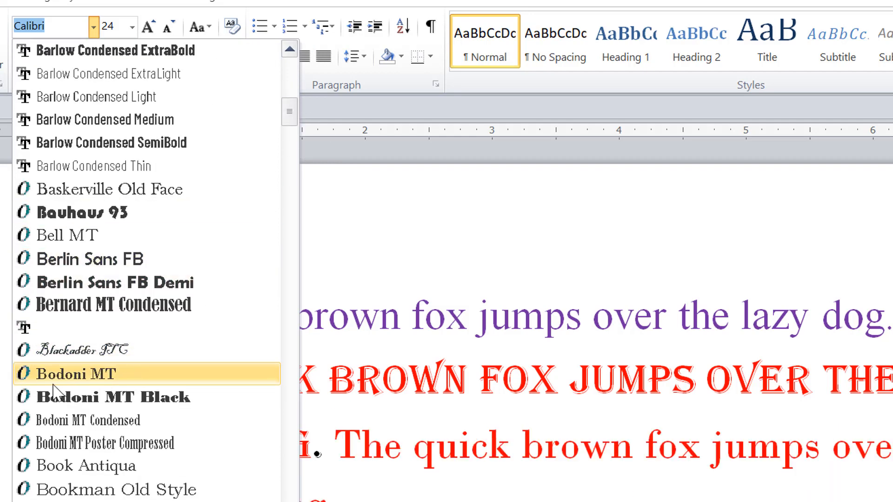
left_click(86, 379)
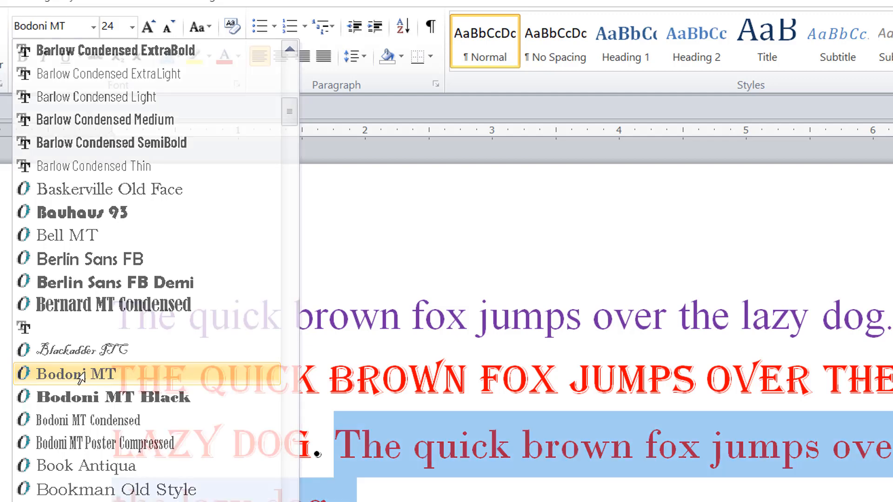
Compare the fonts applied to the purple sentence and the two red sentences that follow it.
left_click(379, 482)
left_click(365, 310)
left_click(379, 379)
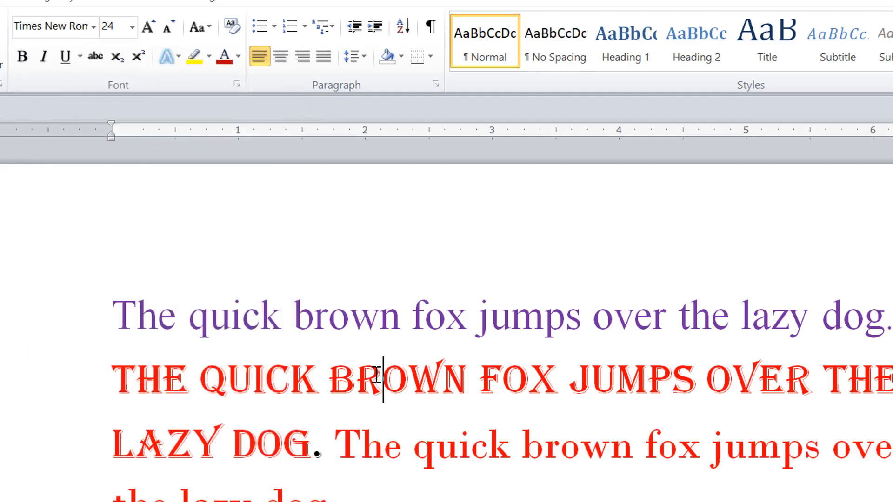
left_click(415, 444)
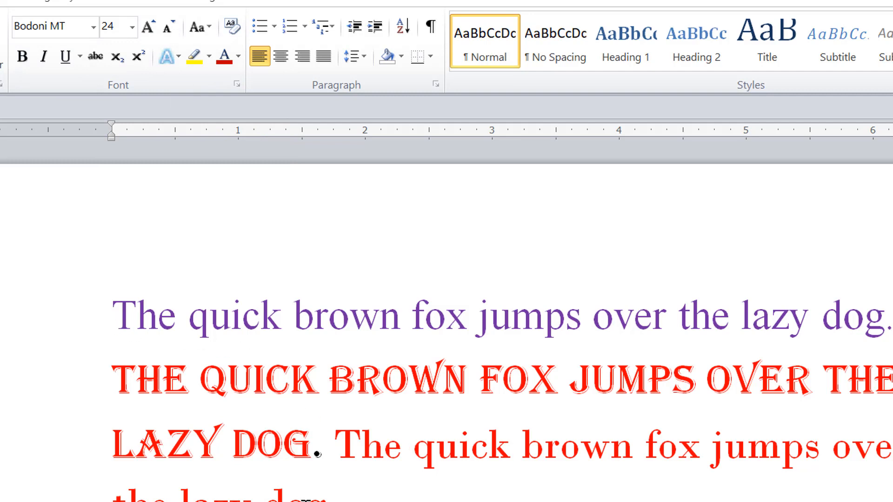
left_click_drag(327, 497, 332, 451)
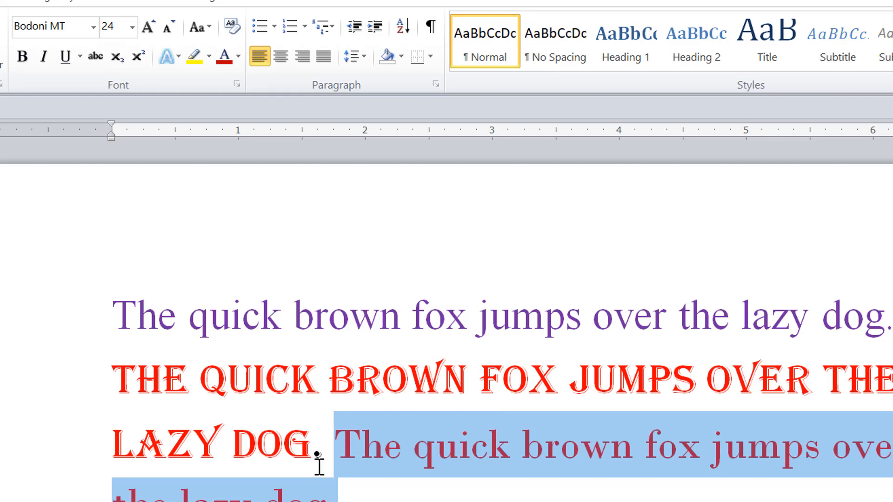
left_click(313, 465)
left_click(227, 375)
left_click(270, 446)
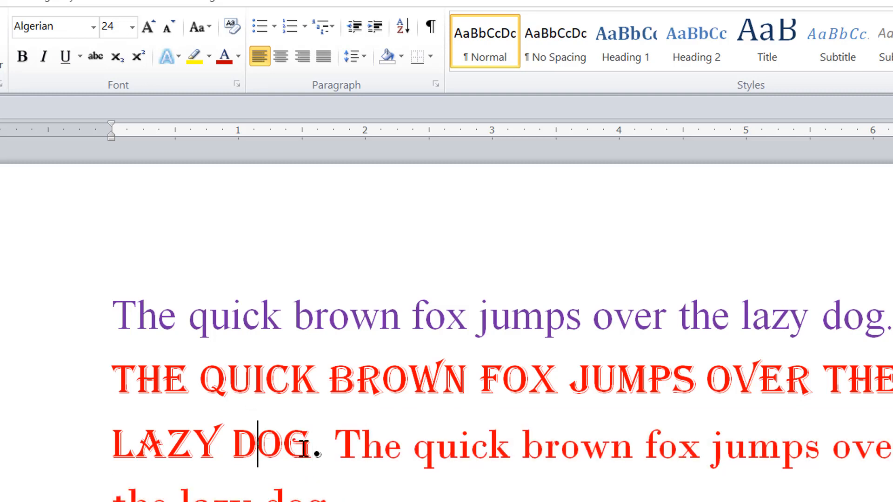
Try font size 20 on the red Algerian sentence and change it to 18.
left_click_drag(325, 456, 124, 387)
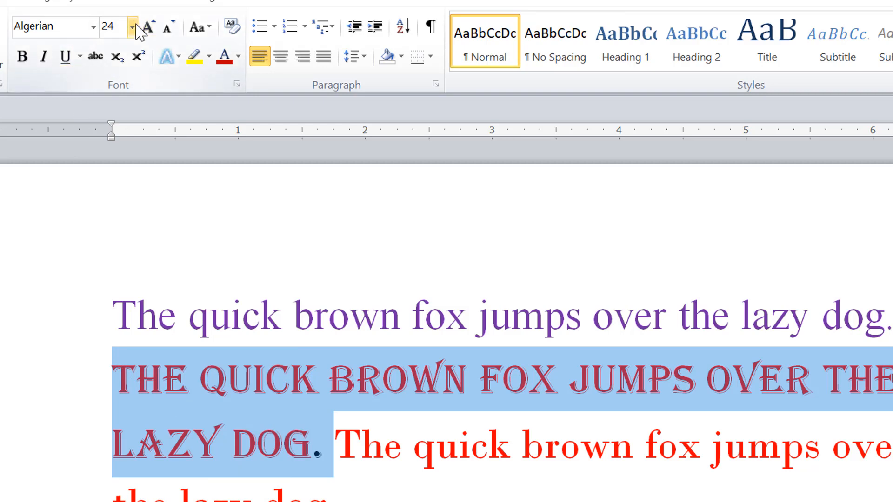
left_click(133, 27)
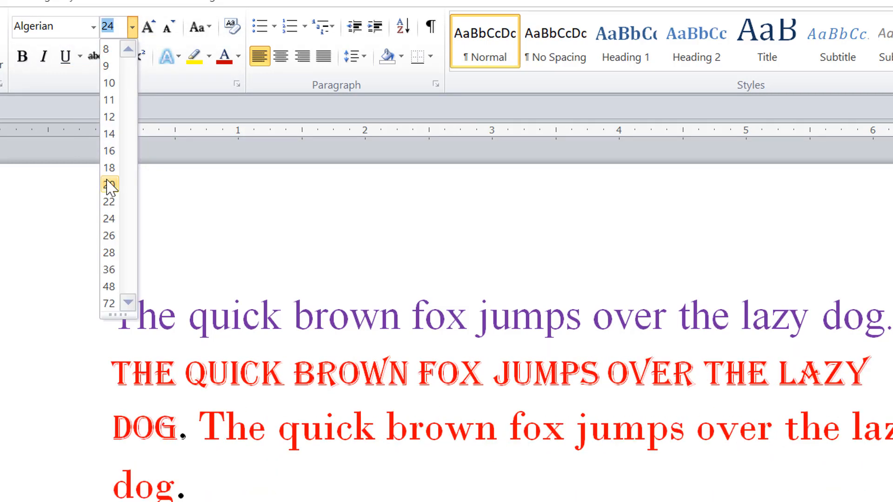
left_click(109, 186)
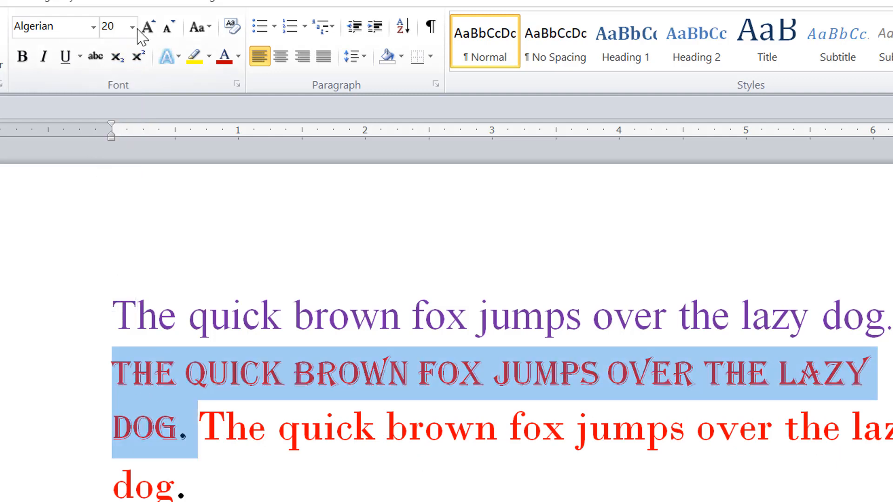
left_click(133, 27)
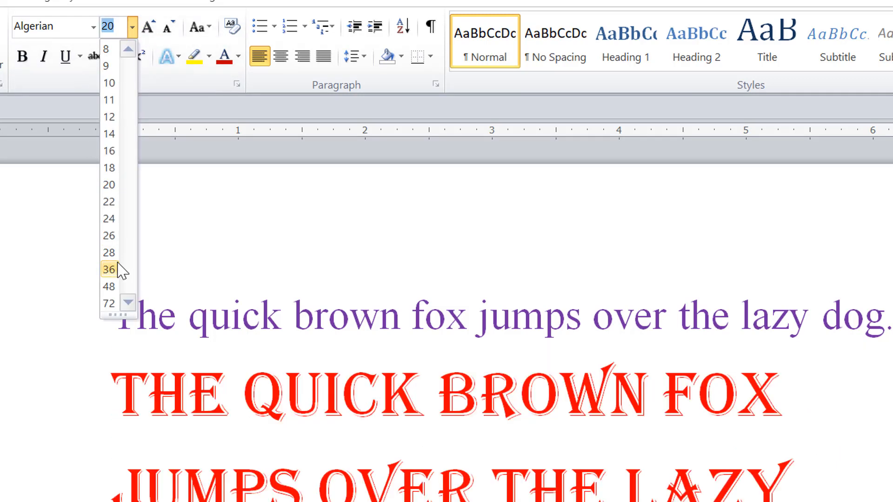
left_click(109, 167)
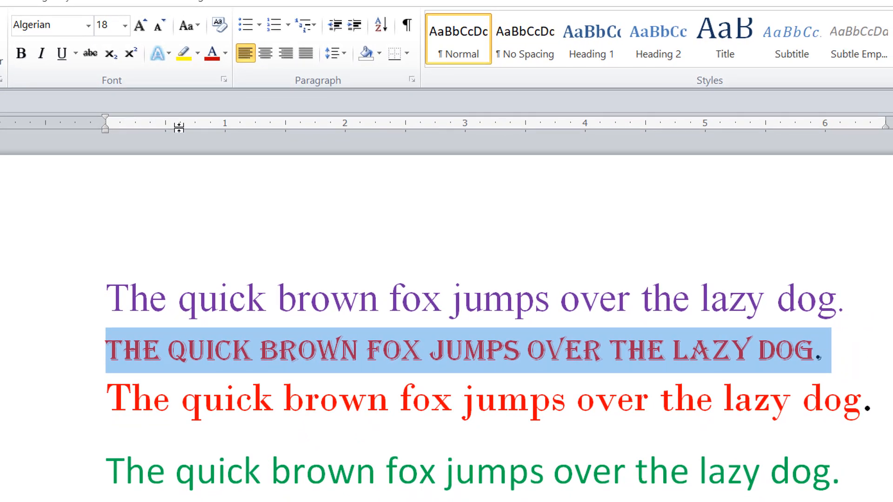
Set the red Algerian sentence to a custom font size of 19.
left_click(124, 26)
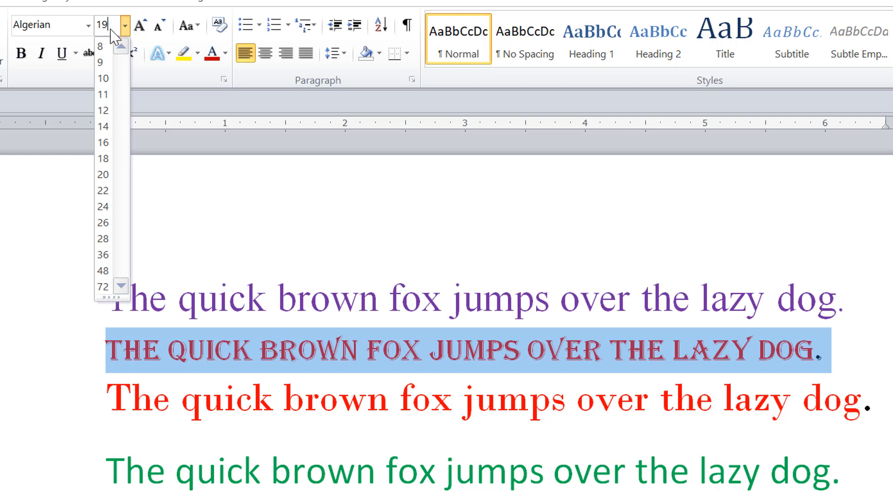
key("Return")
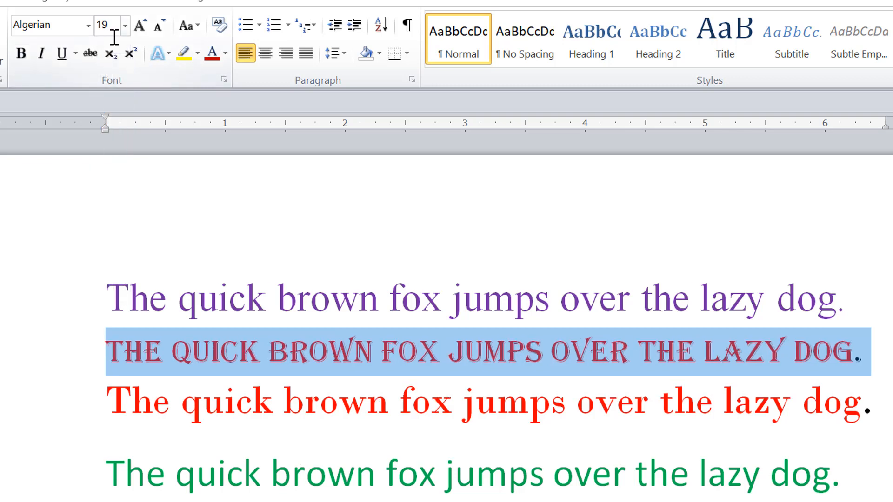
left_click(658, 358)
left_click(124, 26)
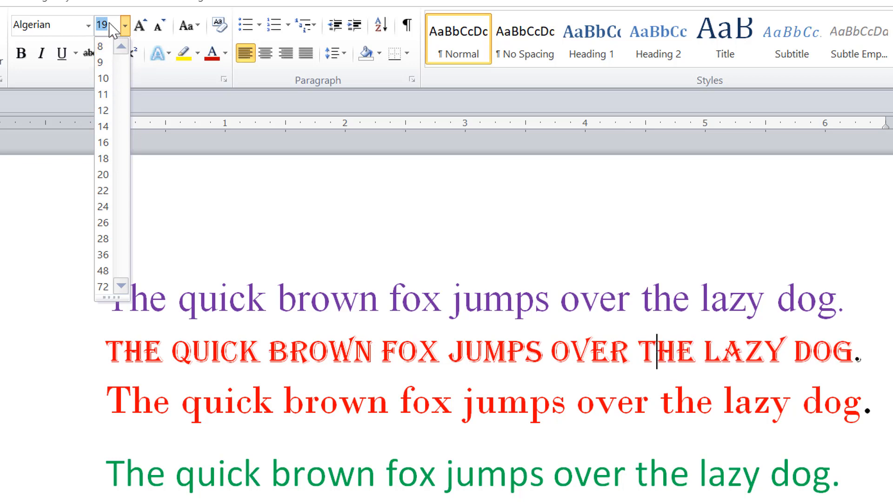
left_click(610, 345)
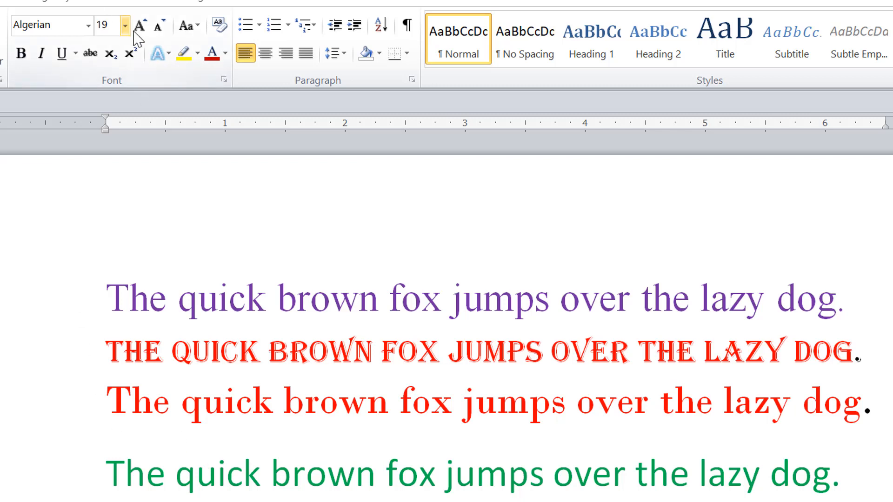
Enlarge the red Algerian sentence to font size 24 with Grow Font.
left_click_drag(99, 341, 860, 366)
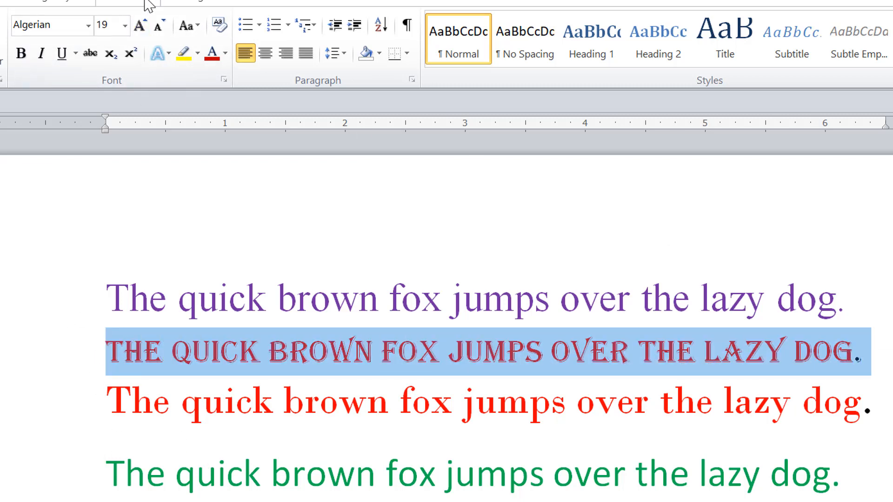
left_click(140, 26)
left_click(140, 26)
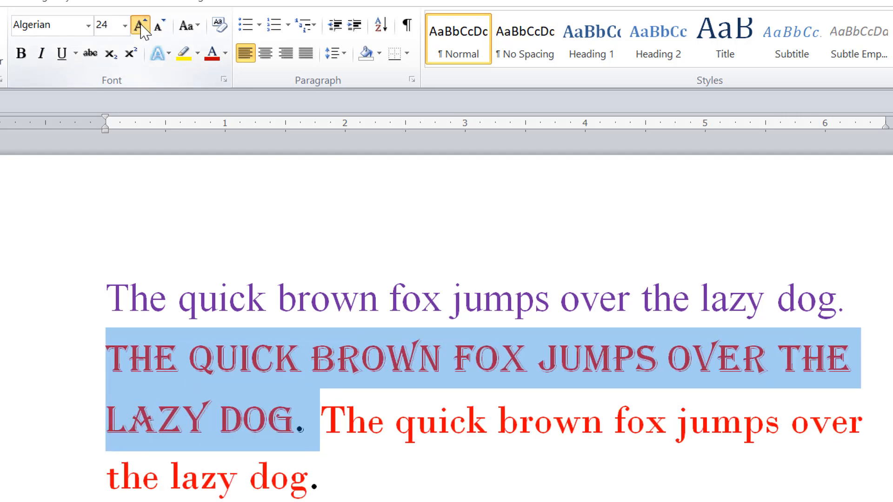
Reduce the red Algerian sentence to font size 18 with Shrink Font.
left_click(139, 26)
left_click(139, 26)
left_click(159, 29)
left_click(160, 29)
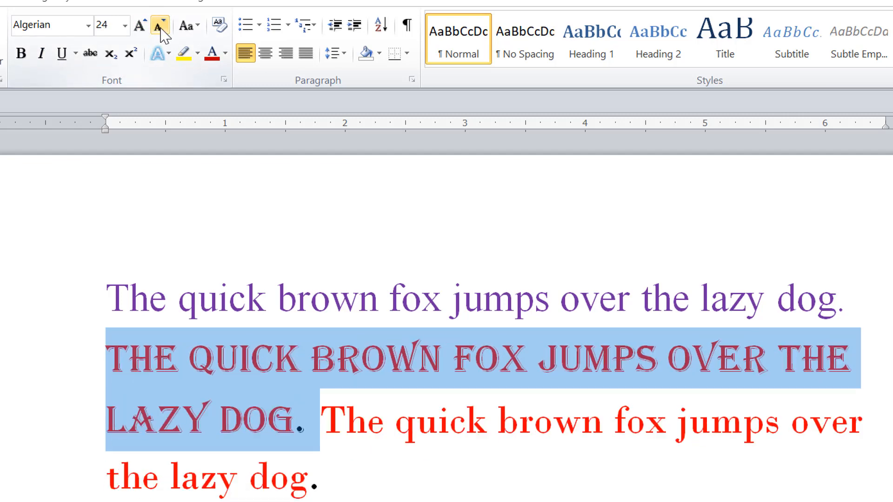
left_click(159, 28)
left_click(159, 26)
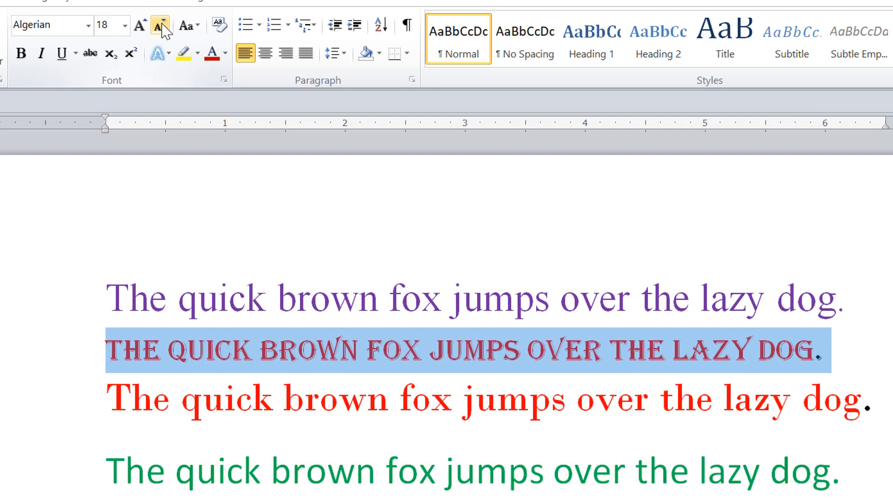
Set the red Algerian sentence to a custom font size of 19.
left_click(111, 27)
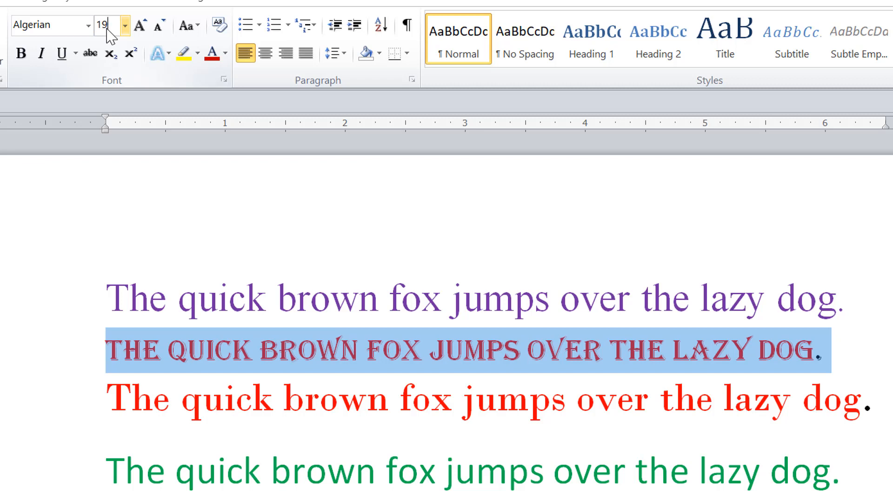
type("19")
key("Return")
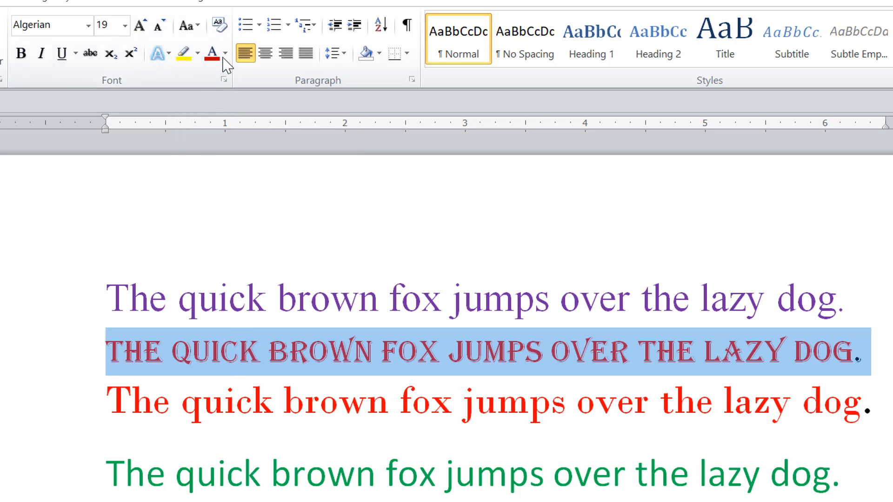
left_click(198, 26)
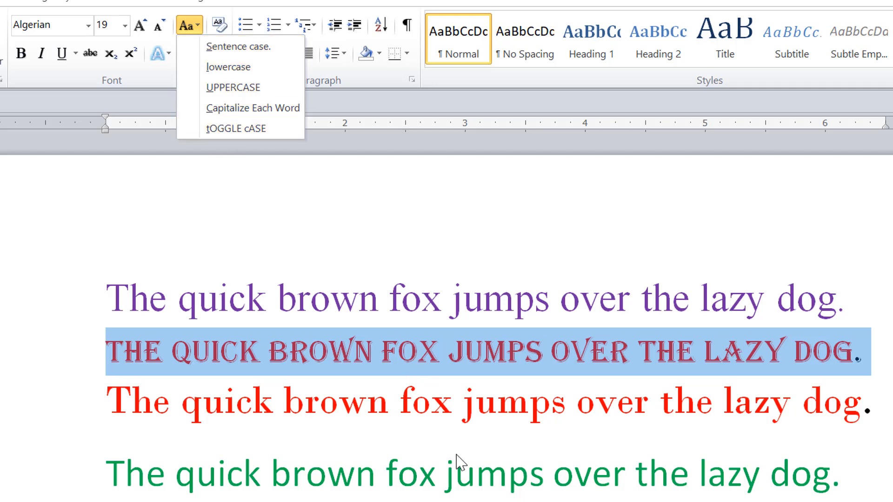
scroll(439, 437, "down", 1)
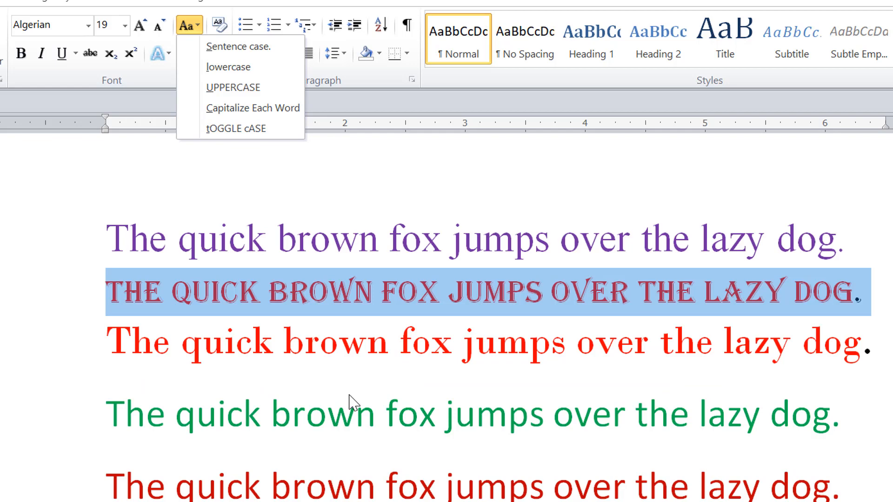
scroll(352, 403, "up", 1)
left_click(115, 295)
left_click(111, 295)
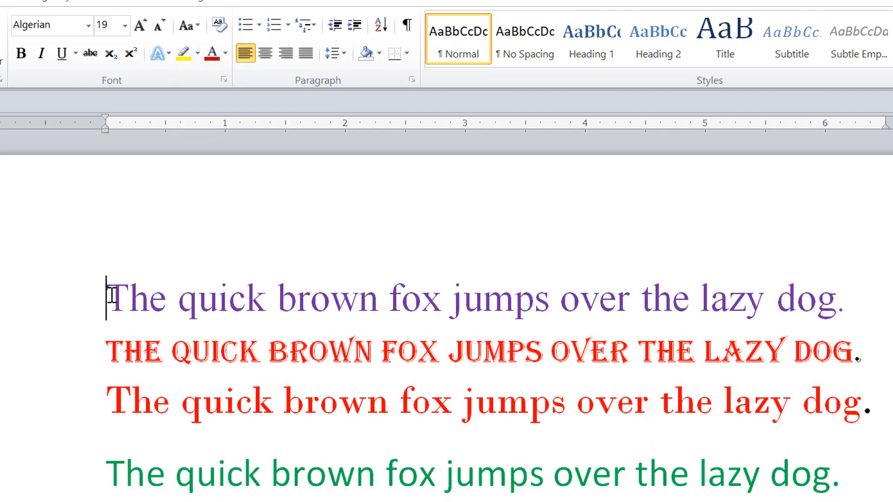
left_click_drag(112, 295, 753, 297)
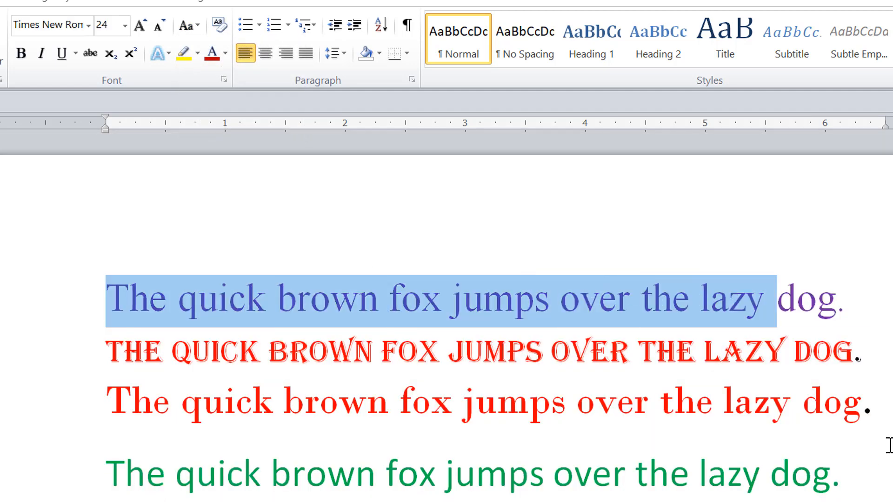
left_click_drag(883, 414, 744, 365)
Apply Sentence case to the green sentence with Change Case.
left_click_drag(839, 482, 134, 492)
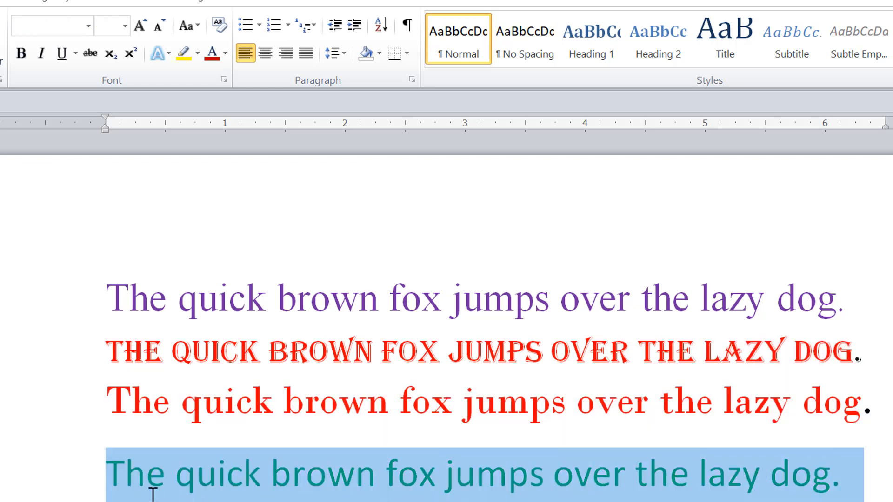
left_click(196, 25)
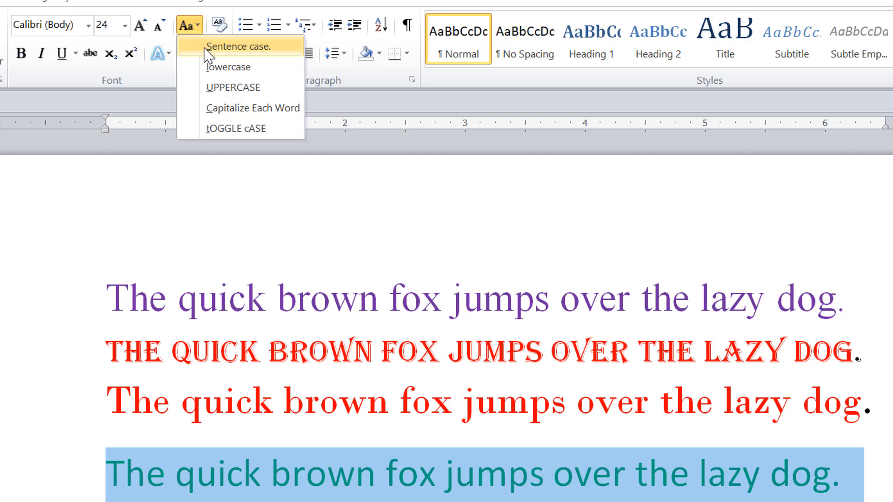
left_click(203, 47)
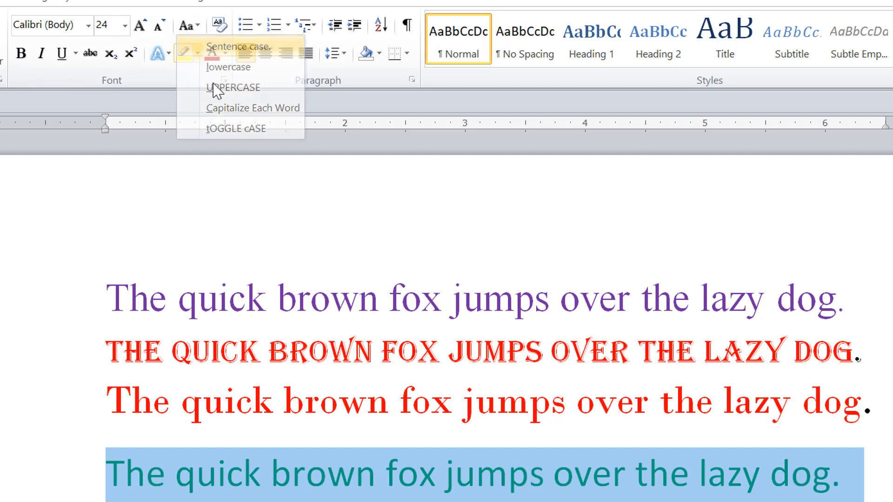
Convert the dark red sentence below the green one to lowercase with Change Case.
scroll(350, 482, "down", 2)
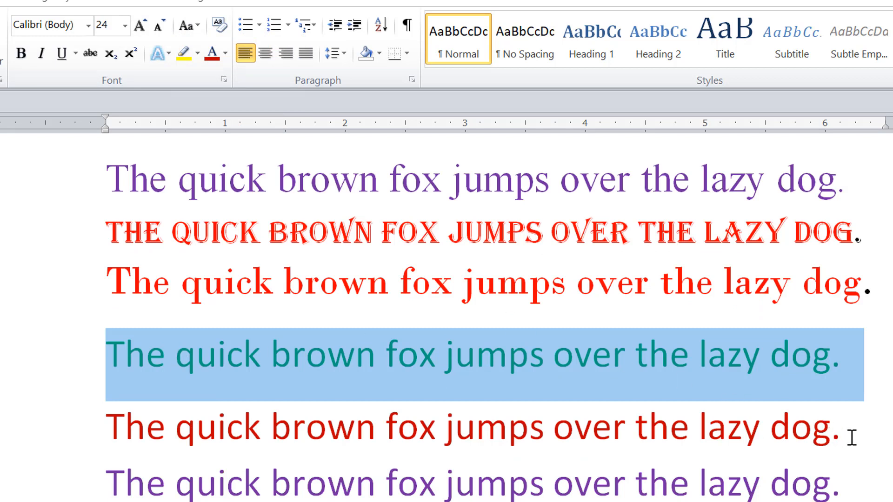
left_click_drag(859, 439, 125, 442)
left_click(189, 25)
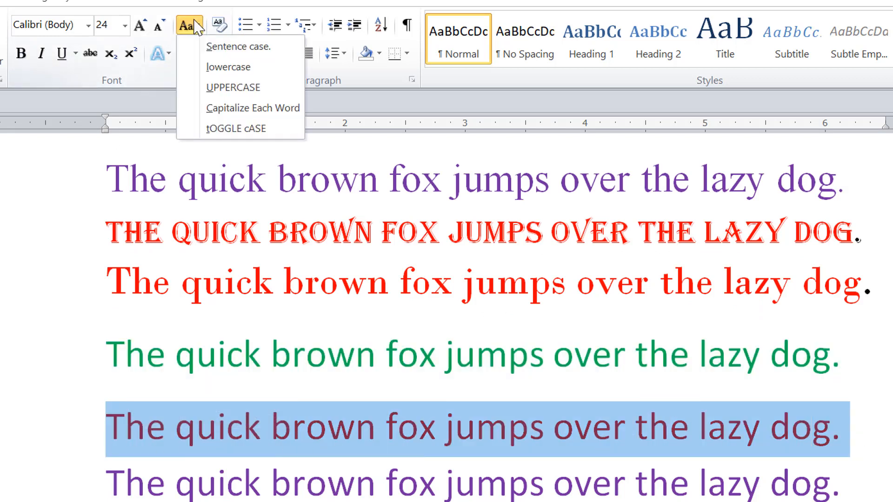
left_click(203, 68)
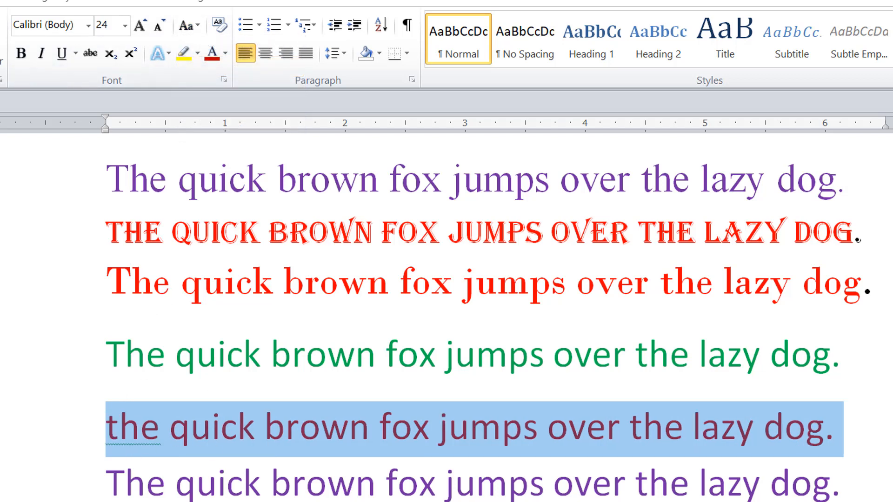
Convert the purple Calibri sentence below the dark red one to UPPERCASE with Change Case.
left_click_drag(848, 485, 104, 494)
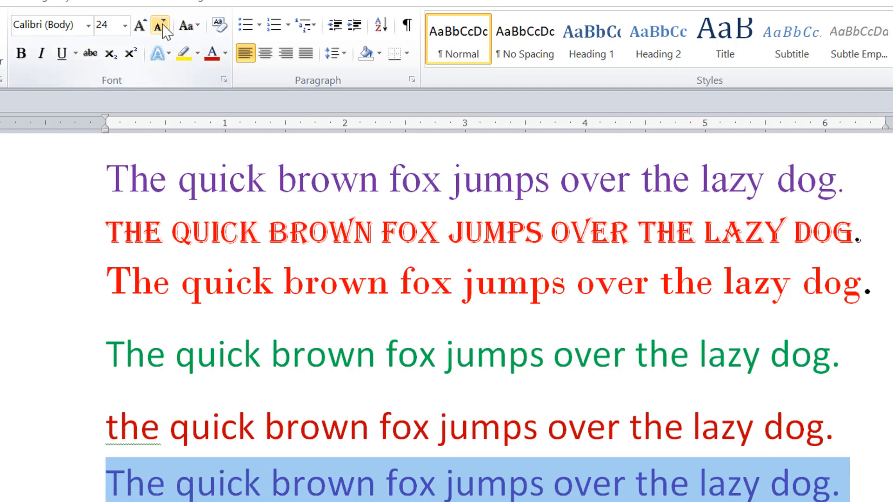
left_click(197, 26)
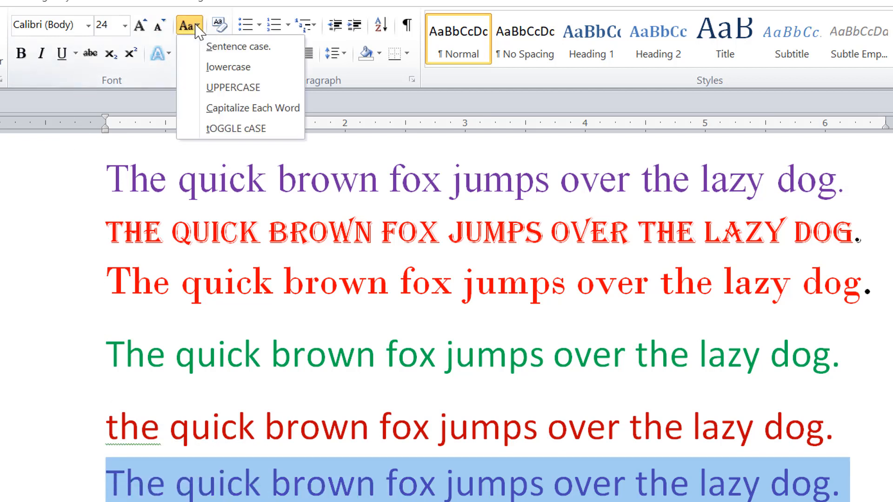
left_click(219, 87)
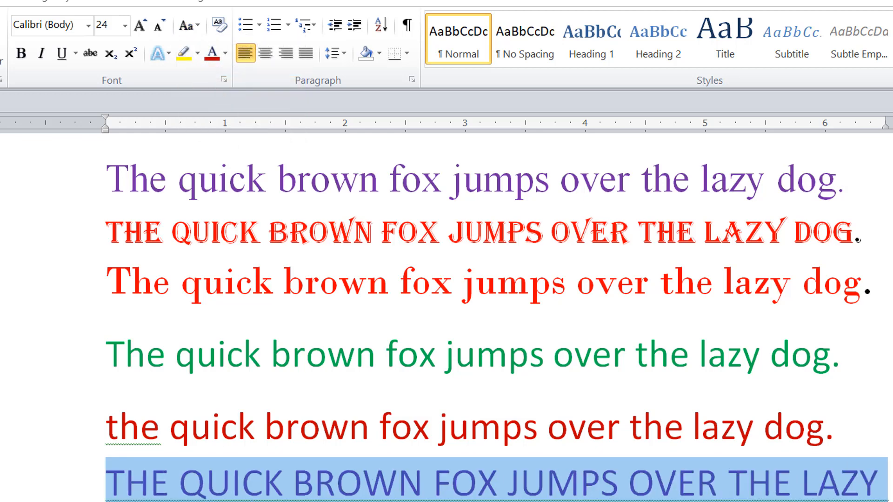
Reduce the uppercase purple sentence to font size 20 with Shrink Font.
scroll(137, 456, "down", 1)
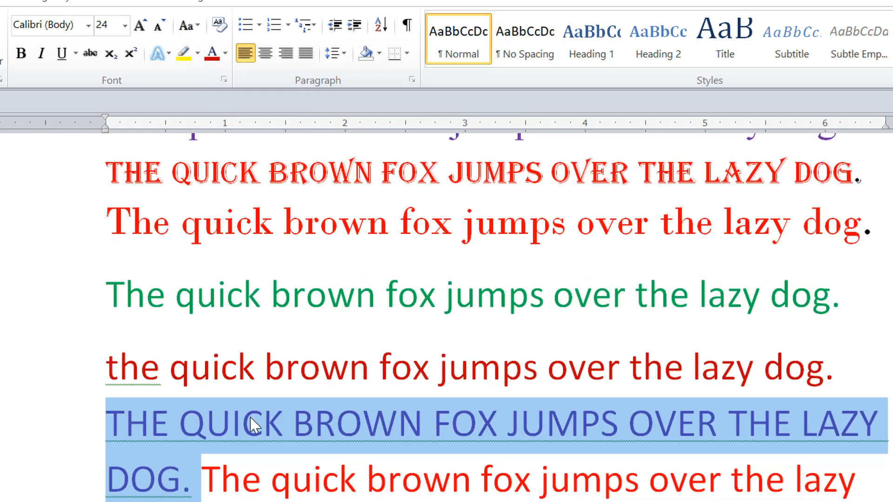
left_click(161, 32)
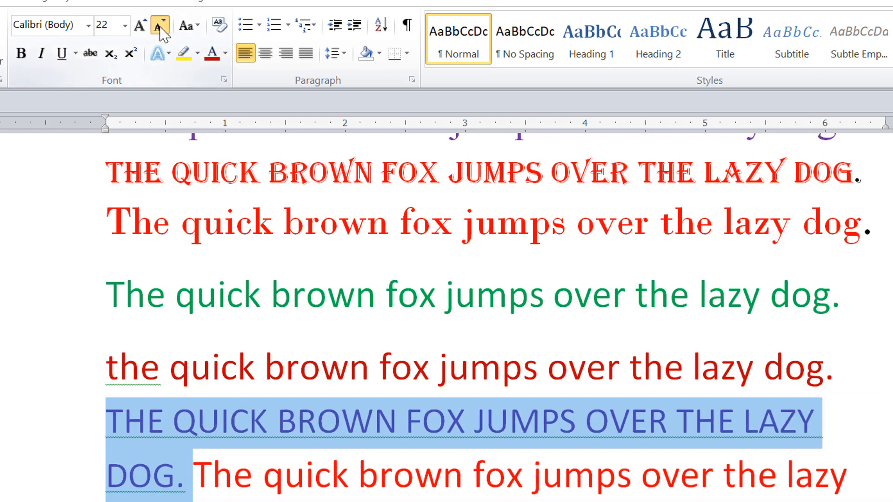
left_click(160, 33)
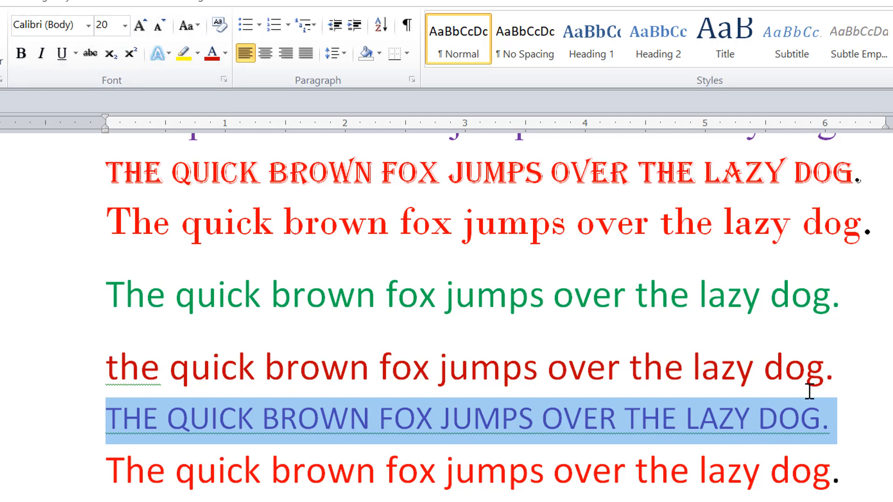
Apply Capitalize Each Word to the red sentence directly below the uppercase purple sentence.
scroll(833, 467, "down", 1)
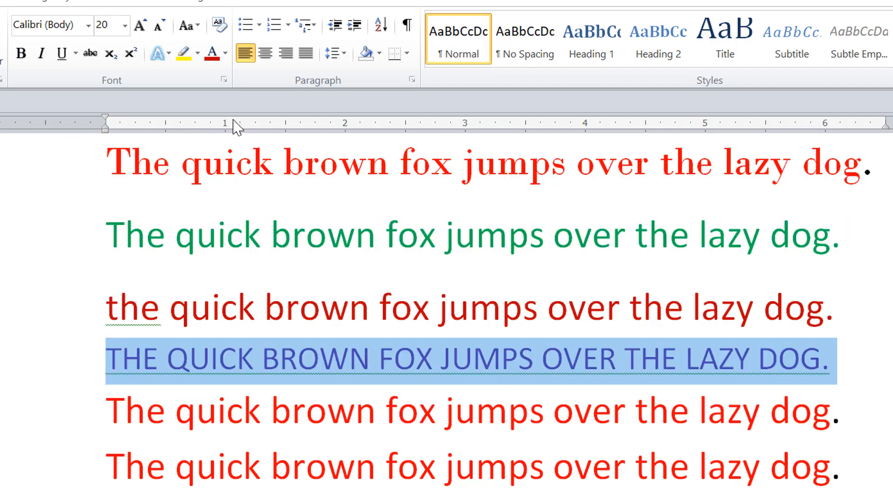
left_click(304, 417)
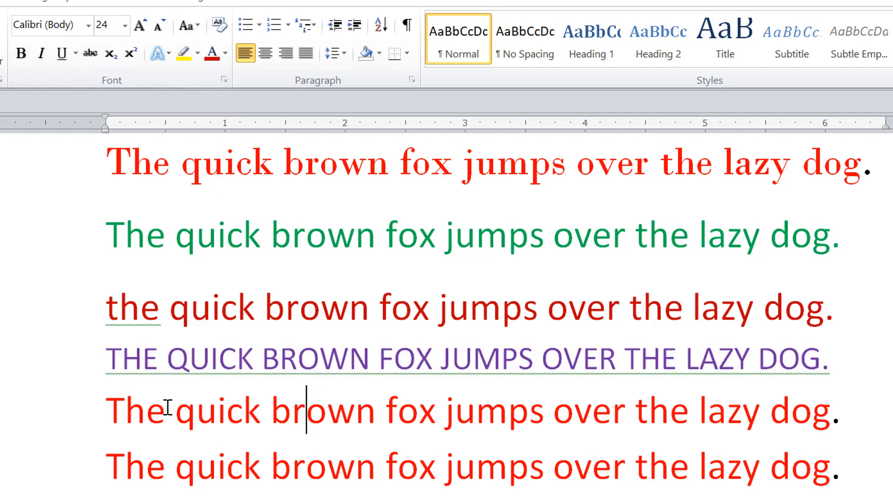
left_click_drag(111, 413, 844, 413)
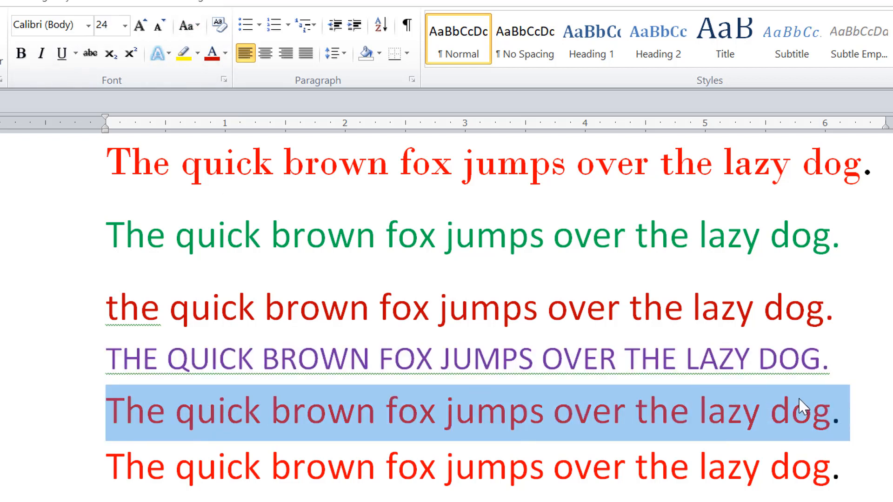
left_click(197, 25)
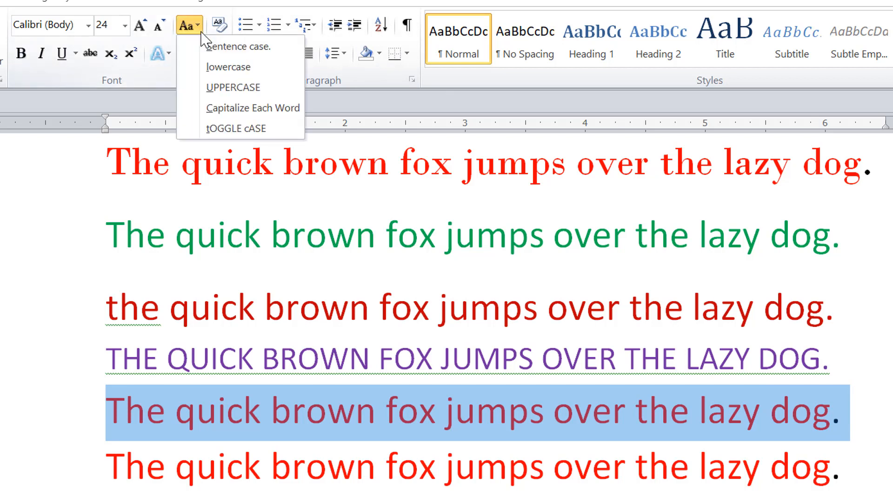
left_click(222, 111)
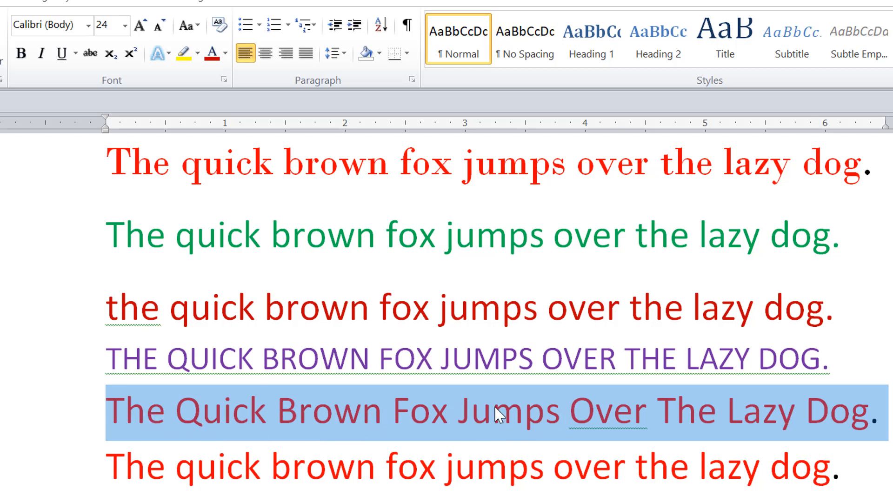
left_click(744, 421)
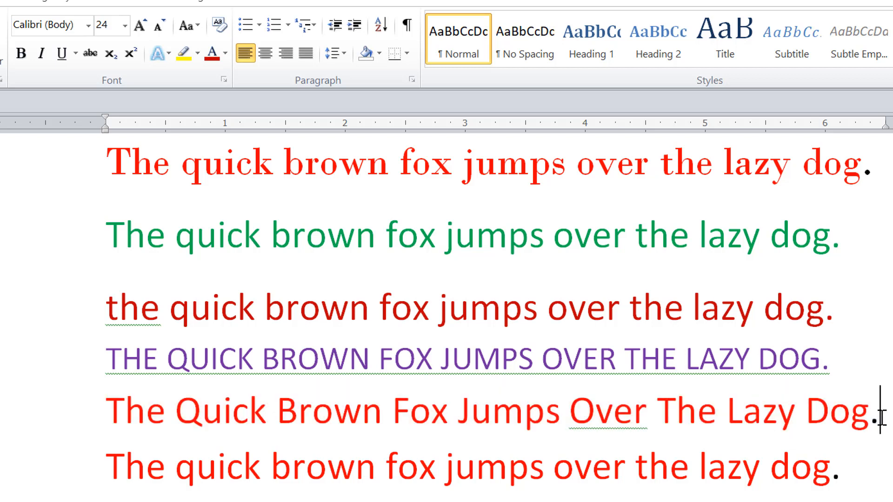
left_click_drag(879, 416, 106, 417)
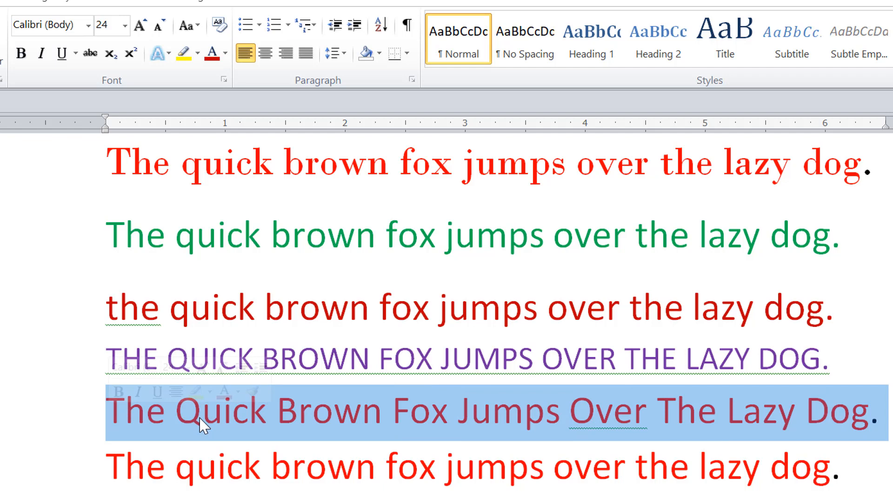
Apply tOGGLE cASE to the red sentence directly below the one with every word capitalized.
scroll(205, 427, "down", 2)
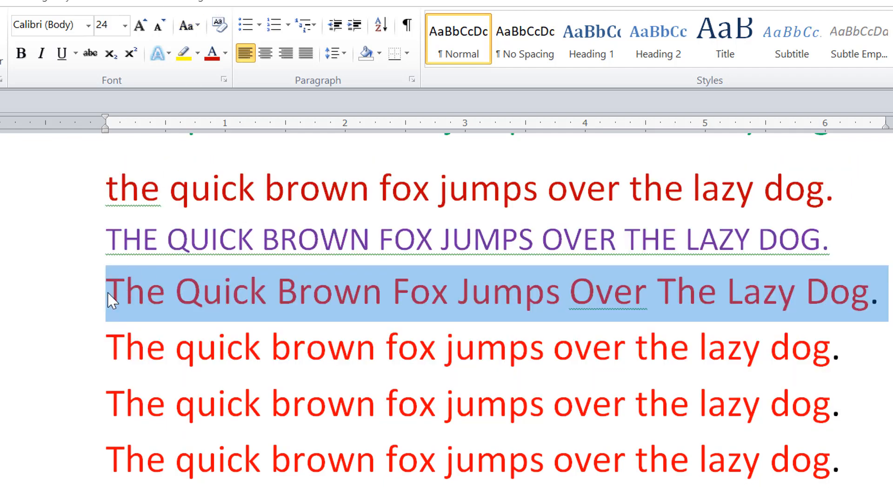
left_click_drag(113, 356, 849, 349)
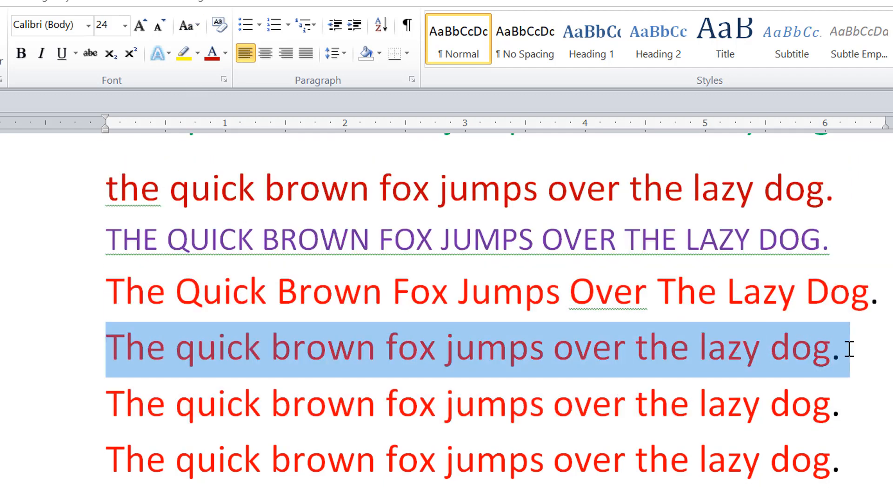
left_click(200, 27)
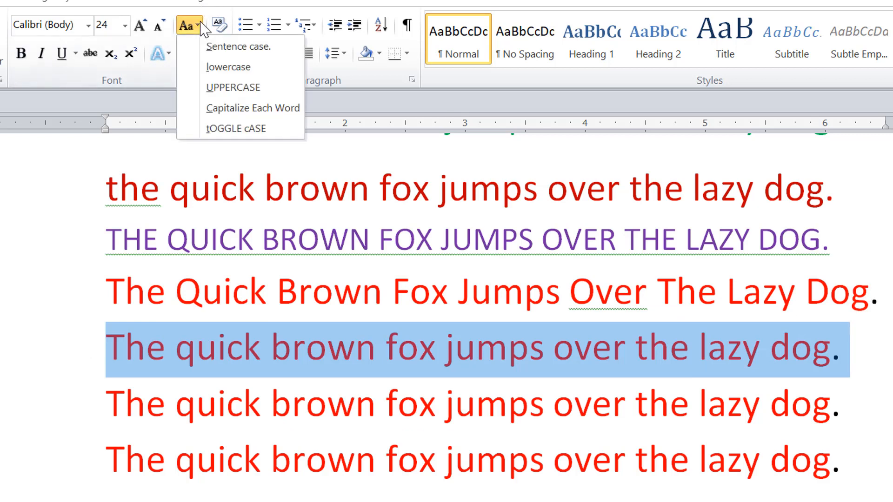
left_click(223, 130)
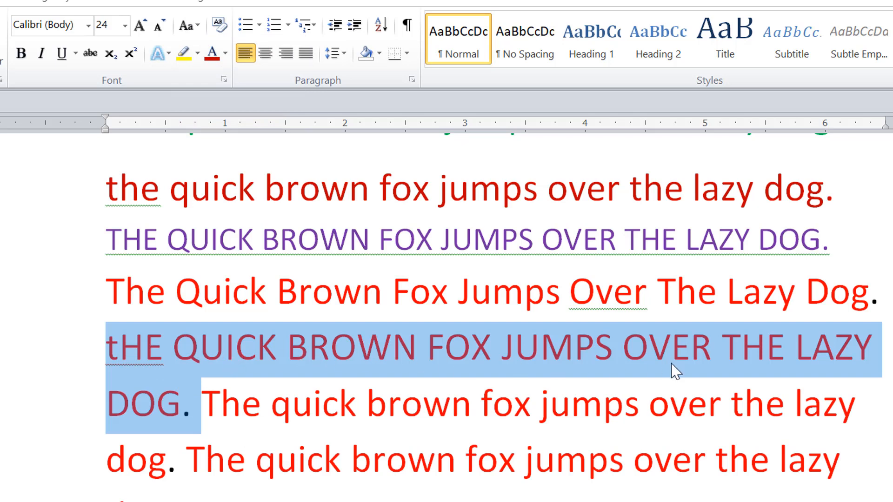
Toggle the case of the tOGGLE cASE sentence back, reapply tOGGLE cASE, and deselect the sentence.
left_click_drag(187, 411, 132, 351)
left_click(189, 26)
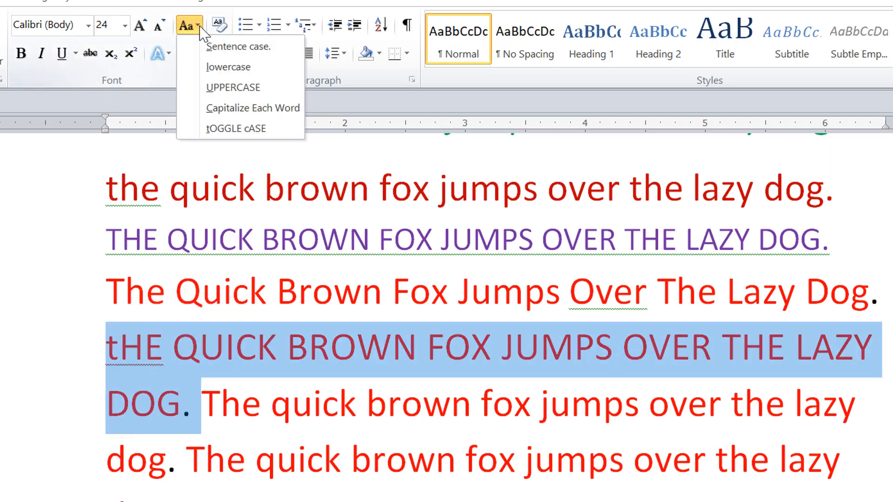
left_click(231, 130)
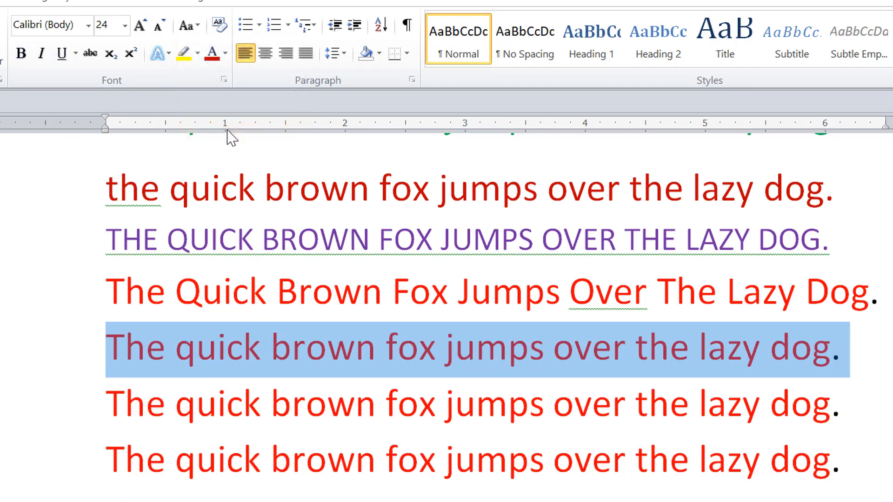
left_click(194, 29)
left_click(236, 132)
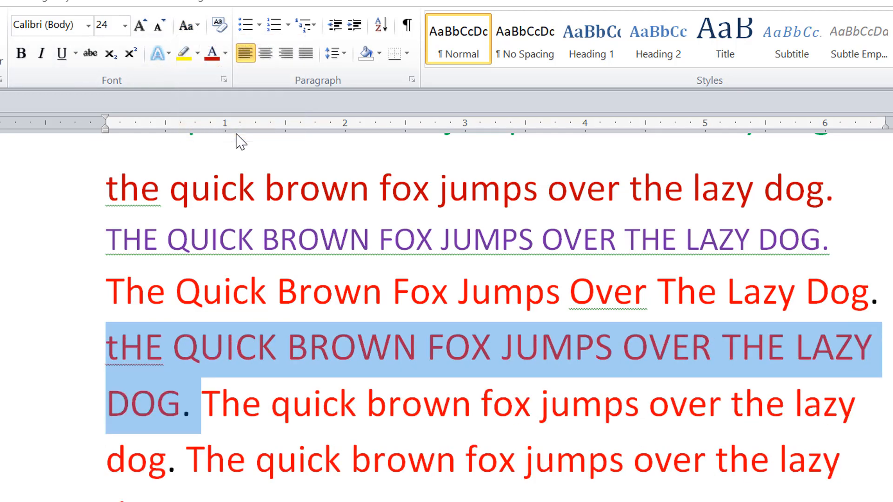
left_click(120, 349)
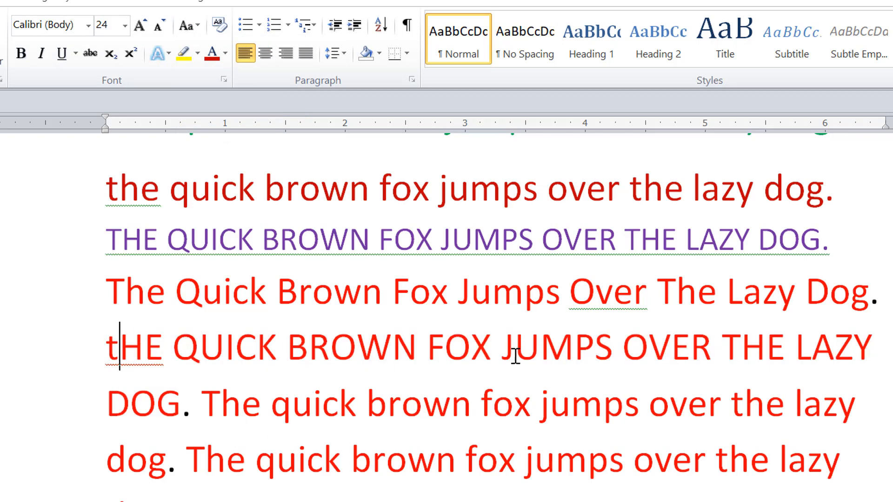
Reduce the sentence in tOGGLE cASE to font size 20 with Shrink Font and deselect it.
left_click(195, 26)
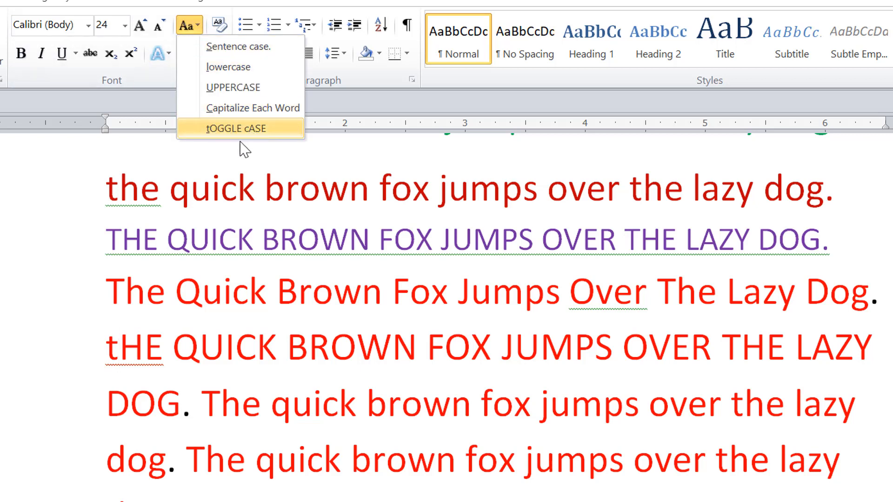
left_click(201, 414)
left_click_drag(192, 408, 120, 353)
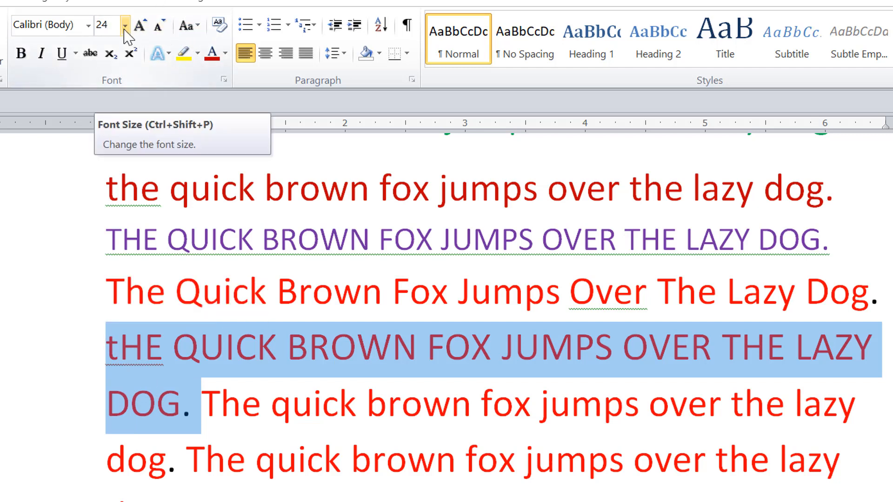
left_click(159, 28)
left_click(159, 28)
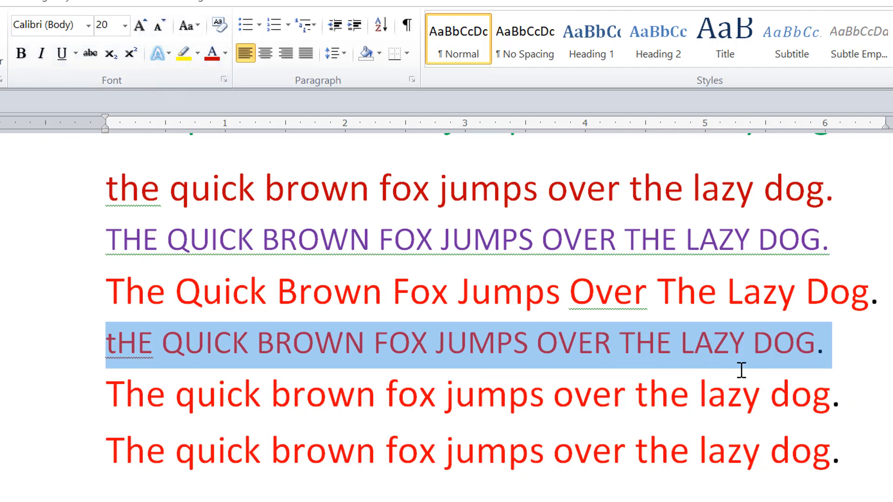
left_click(824, 344)
Try Clear Formatting on the red sentence directly below the tOGGLE cASE one, undo it, and deselect the sentence.
left_click_drag(835, 344, 809, 495)
scroll(538, 442, "down", 3)
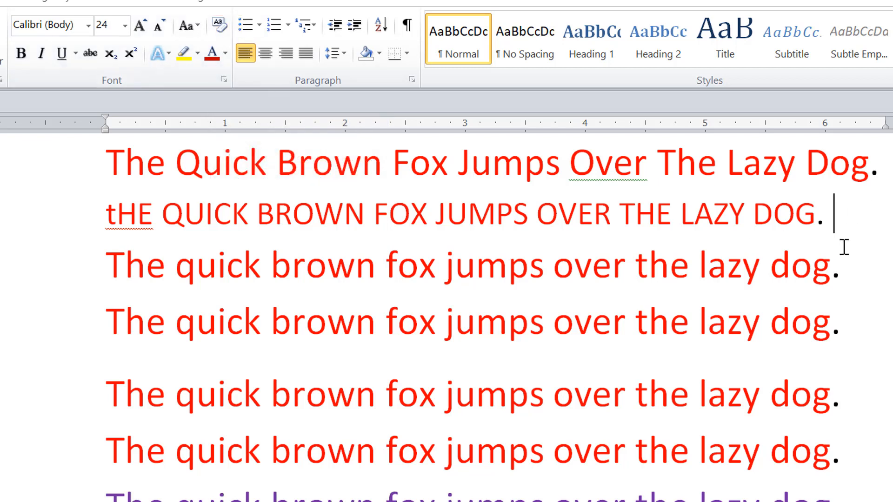
left_click_drag(843, 225, 200, 227)
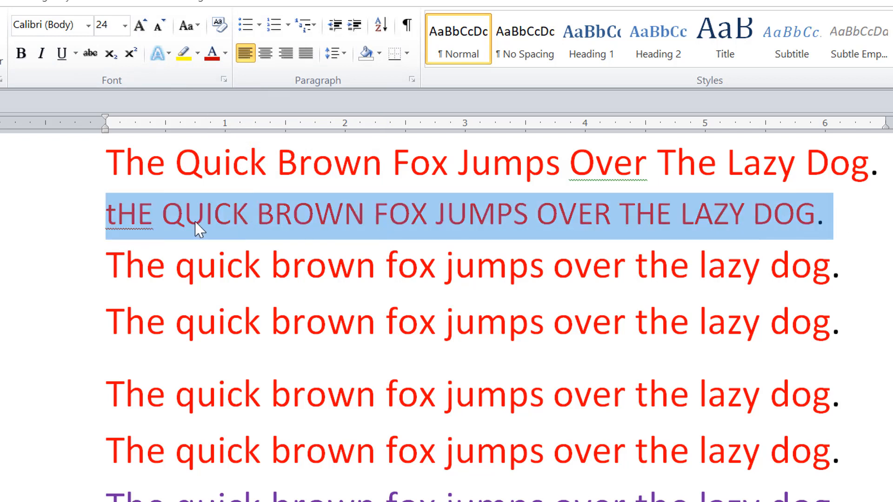
left_click_drag(857, 274, 130, 265)
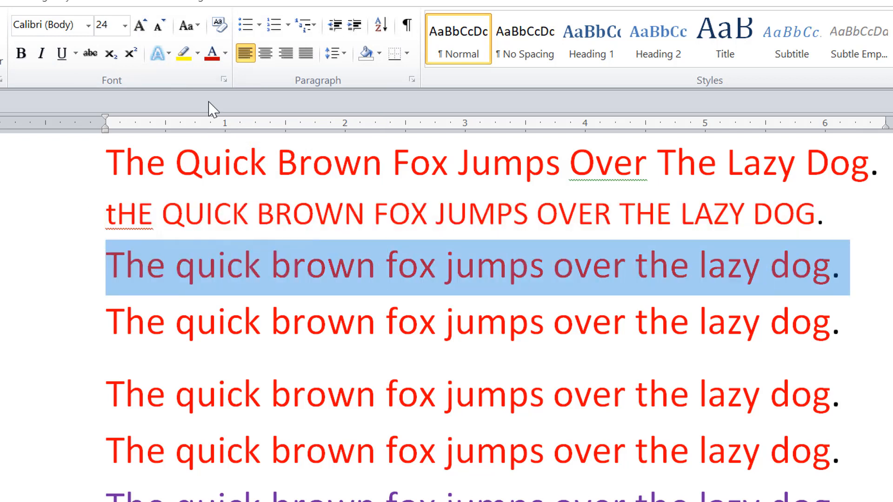
left_click(218, 26)
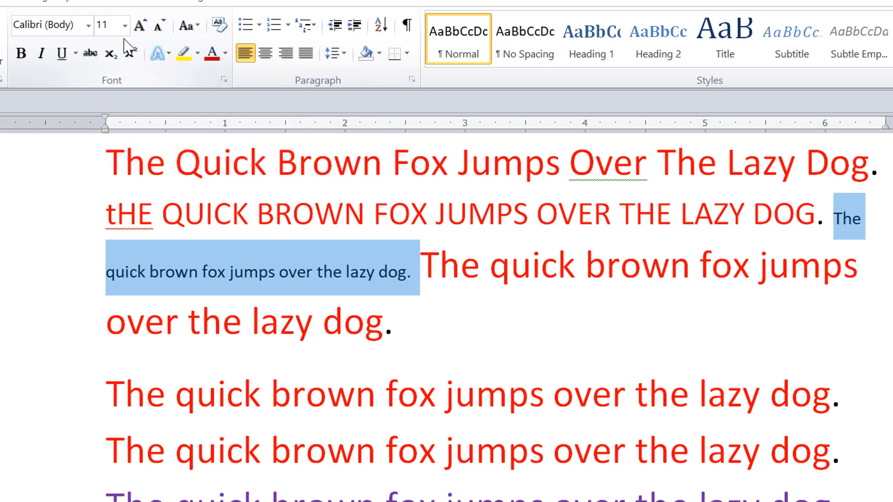
key("ctrl+z")
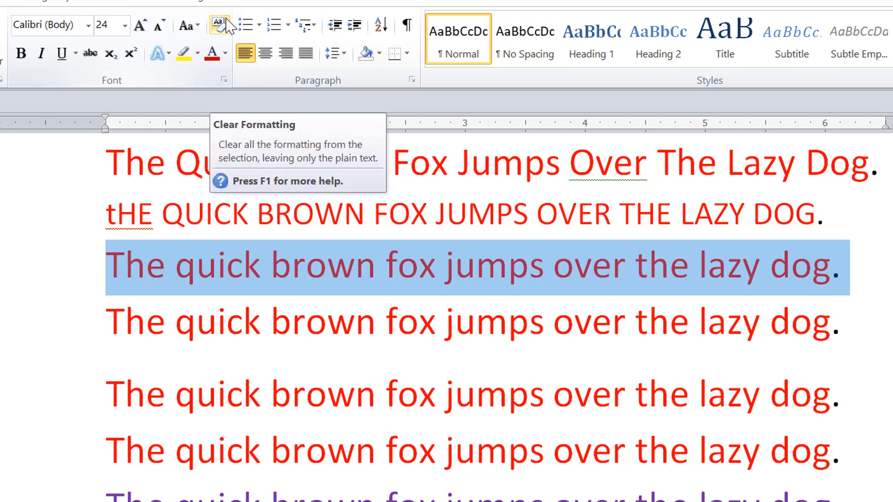
left_click(255, 322)
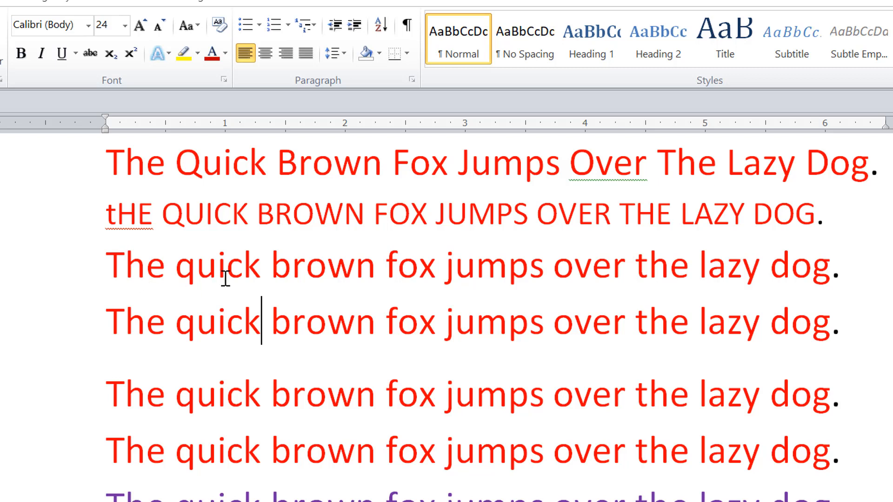
Bold the second red sentence below the tOGGLE cASE one and deselect it.
left_click_drag(853, 329, 125, 324)
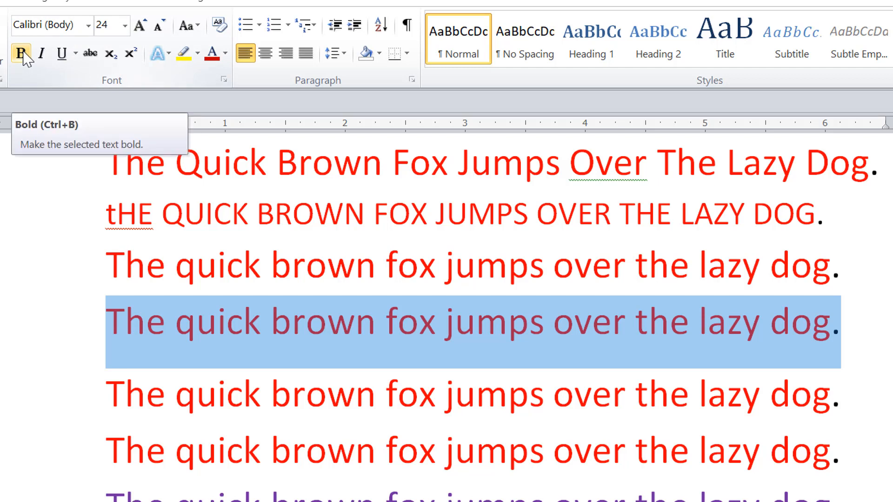
key("ctrl+b")
left_click(21, 55)
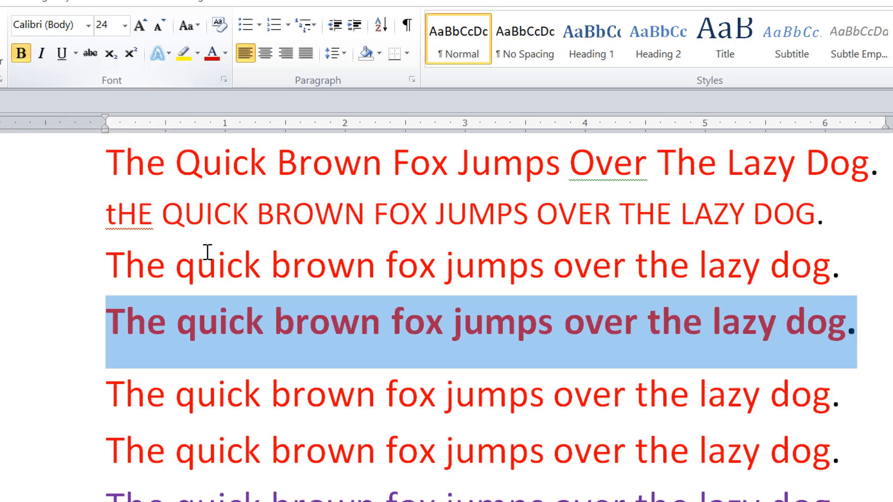
left_click(220, 321)
left_click(298, 323)
left_click(373, 326)
left_click(444, 326)
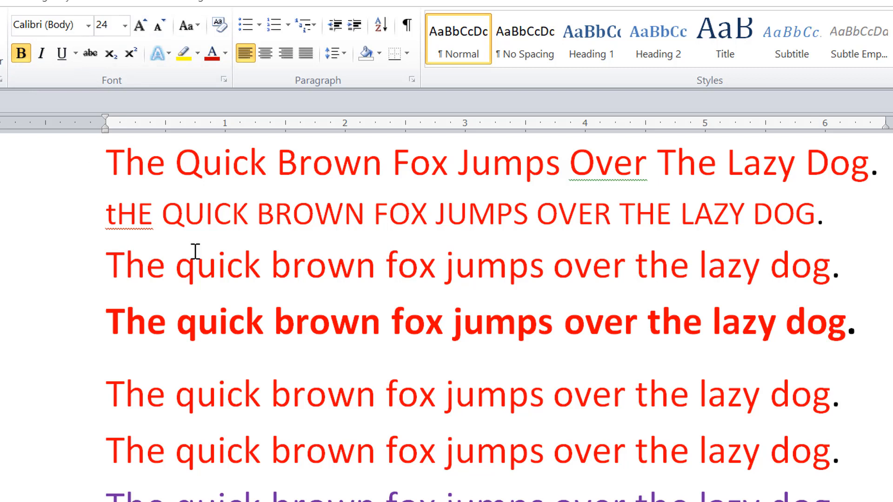
Remove bold from the bold red sentence, reapply it, and deselect the sentence.
left_click_drag(114, 324, 857, 324)
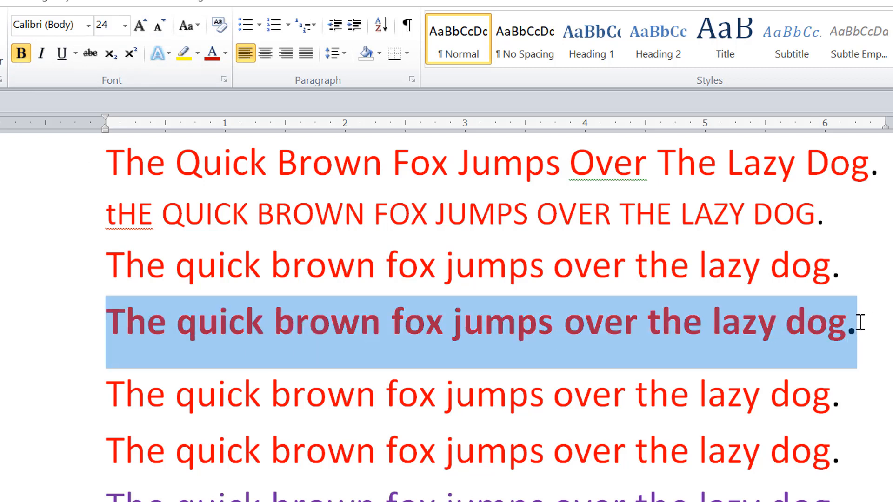
left_click(22, 53)
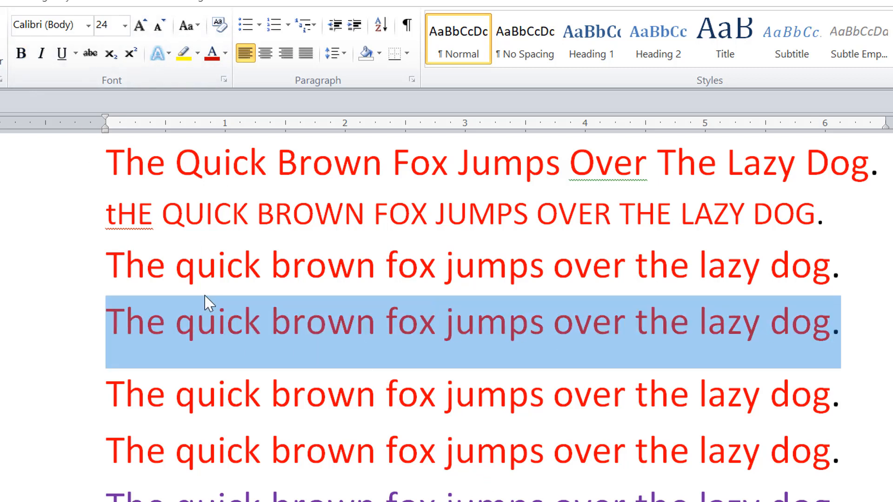
left_click(21, 53)
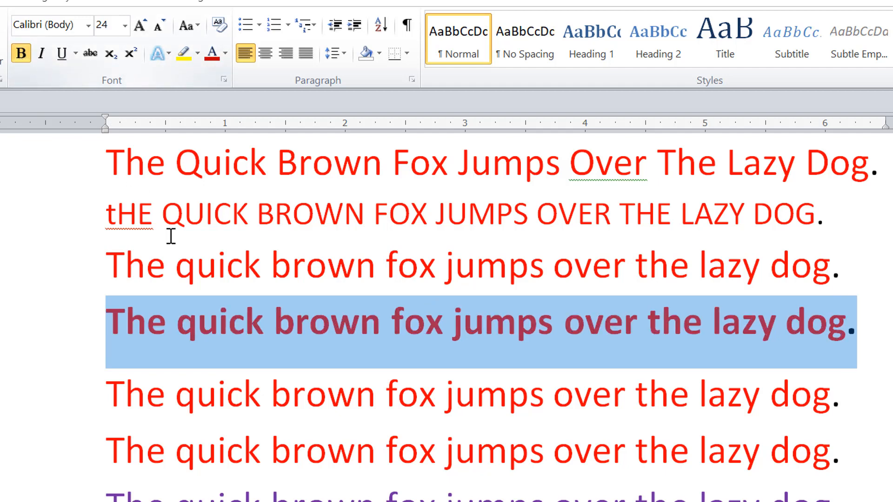
left_click(329, 332)
left_click(386, 263)
left_click(392, 321)
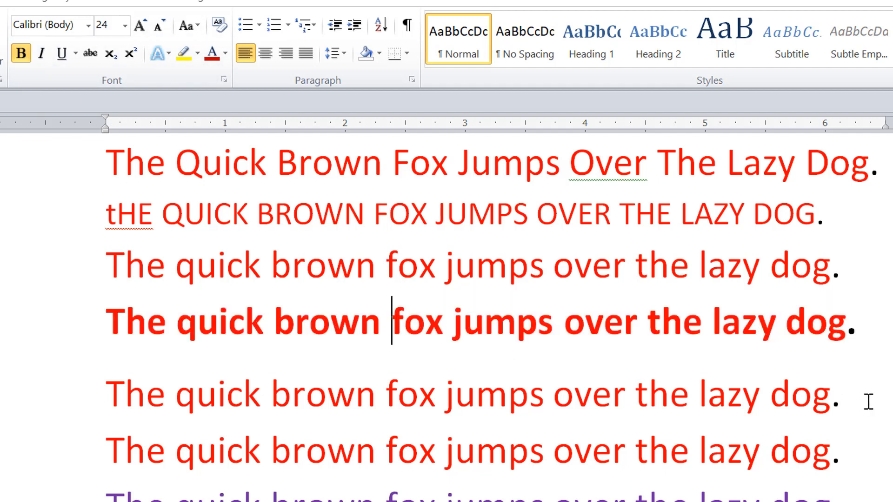
Italicize the red sentence directly below the bold one and deselect it.
left_click_drag(840, 398, 104, 393)
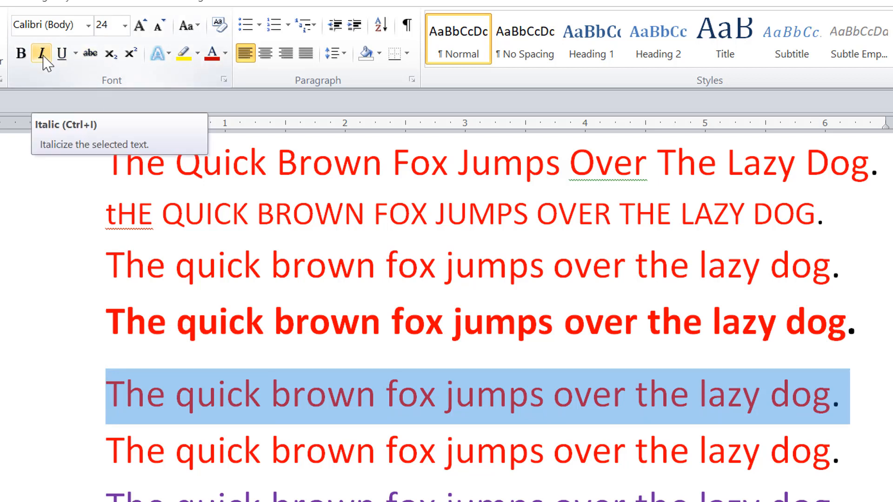
key("ctrl+i")
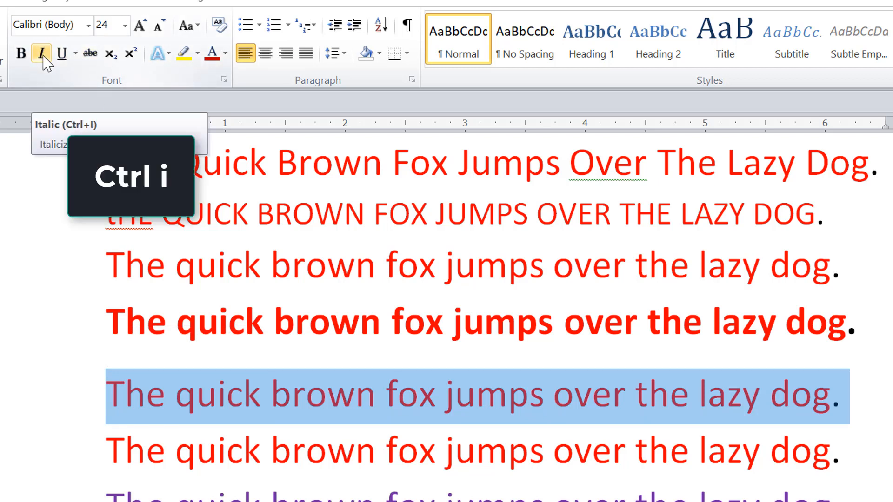
left_click(42, 54)
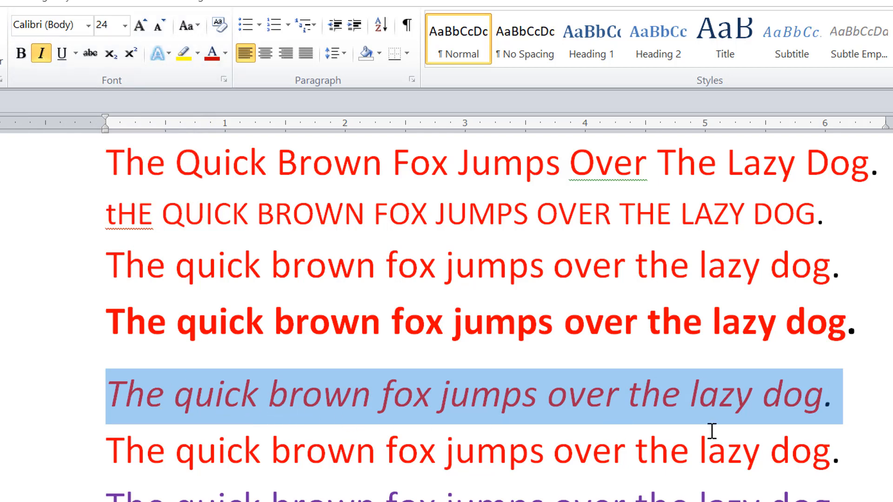
scroll(723, 431, "down", 2)
left_click(512, 274)
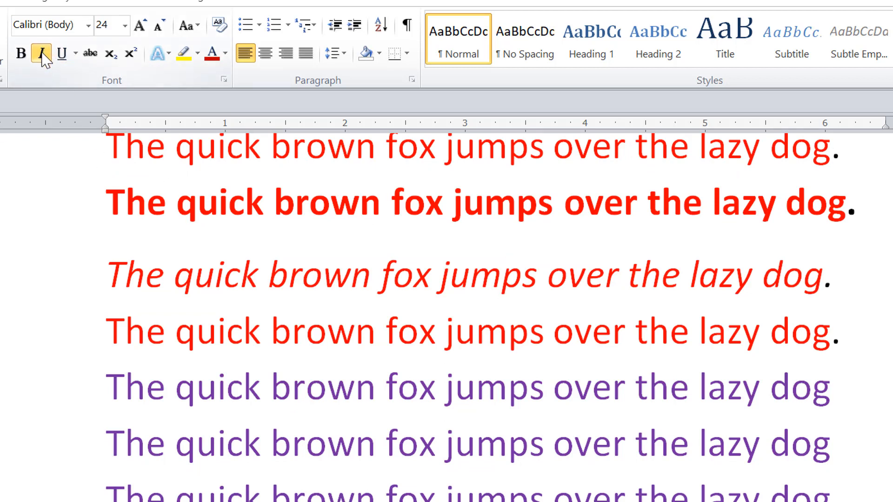
left_click(403, 201)
Apply a double underline to the red sentence directly below the italic one.
left_click_drag(845, 348, 126, 334)
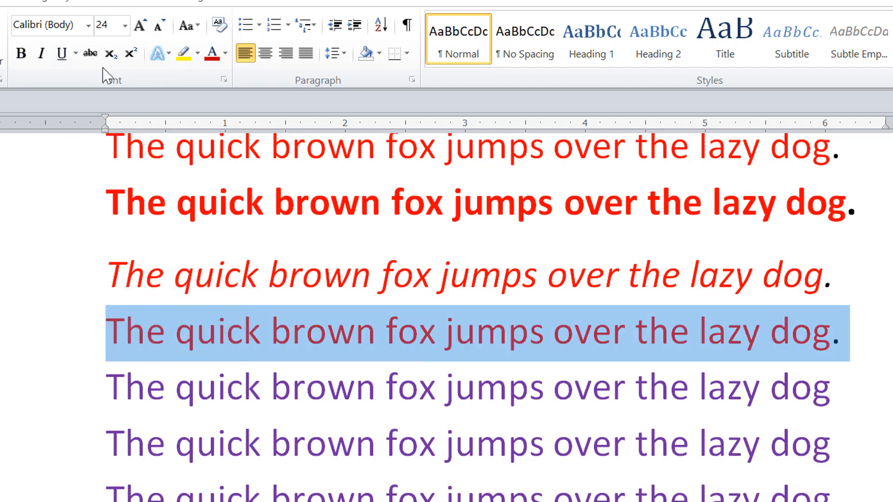
left_click(76, 54)
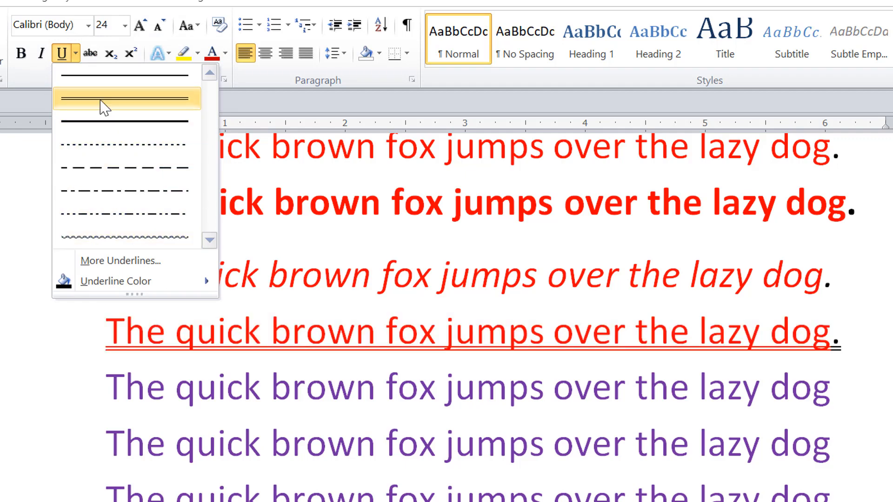
left_click(104, 101)
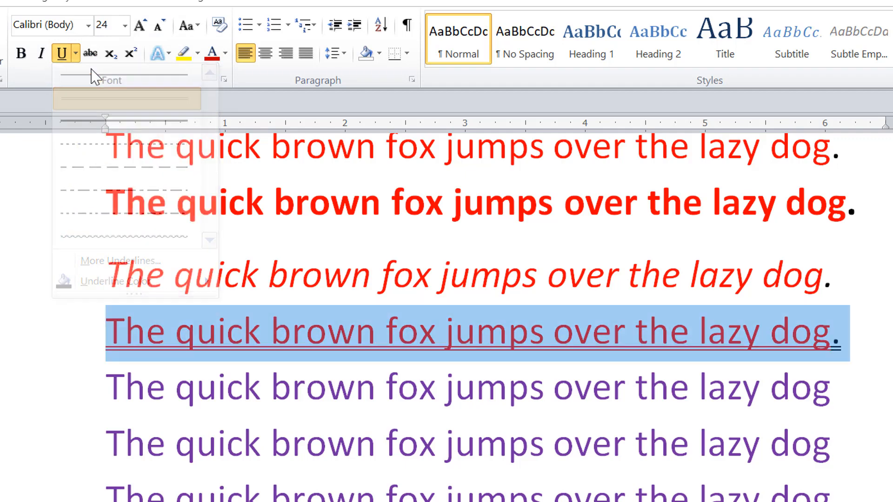
Set the underline style of the double-underlined red sentence to the double wavy line in the Font dialog.
left_click(75, 53)
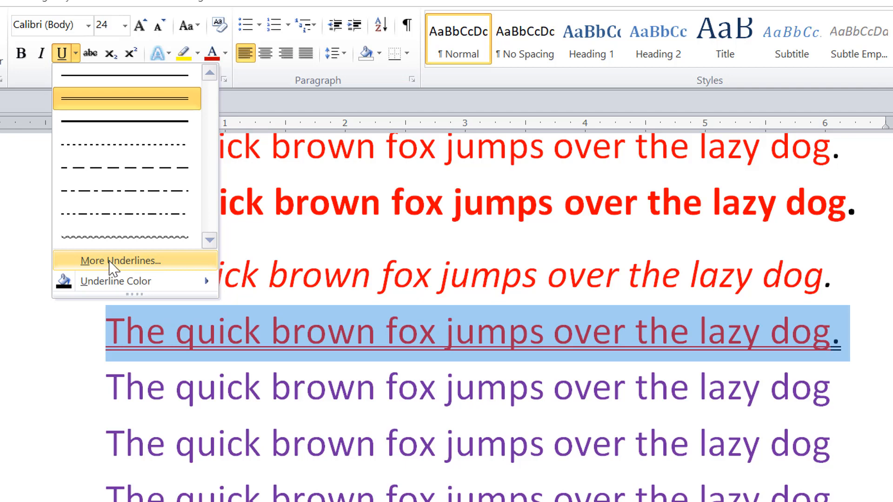
left_click(111, 262)
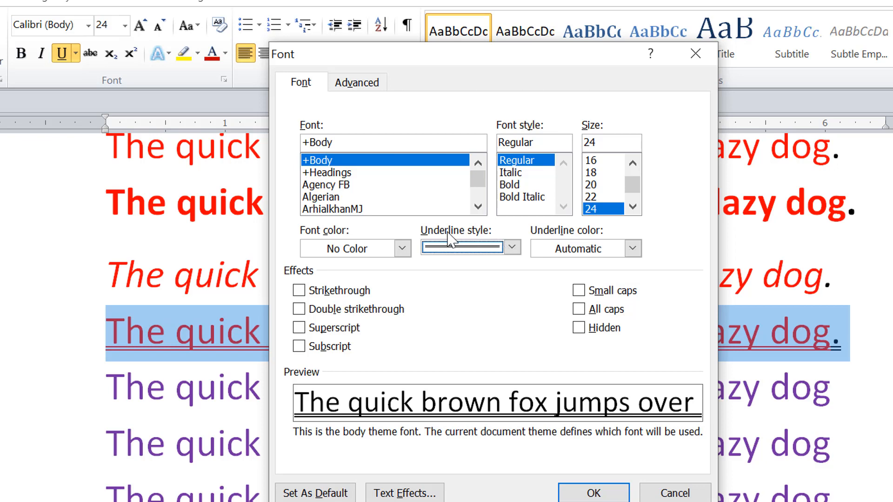
left_click(512, 247)
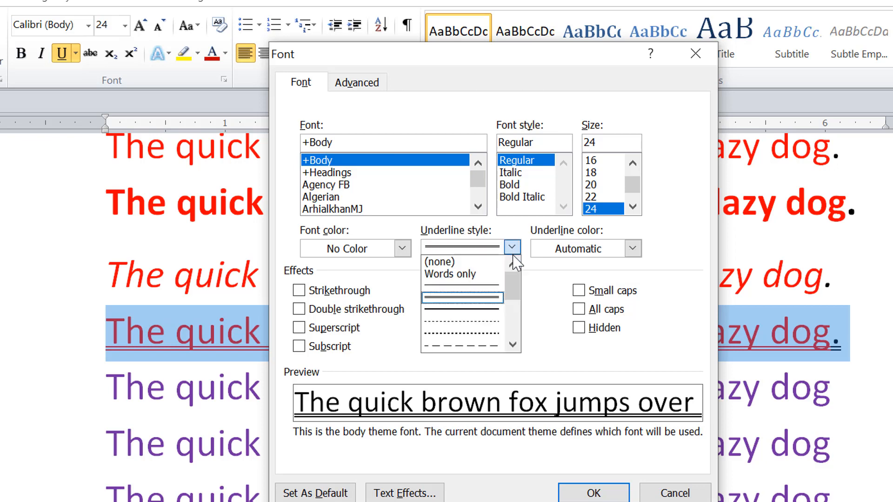
left_click_drag(511, 299, 512, 333)
left_click(470, 348)
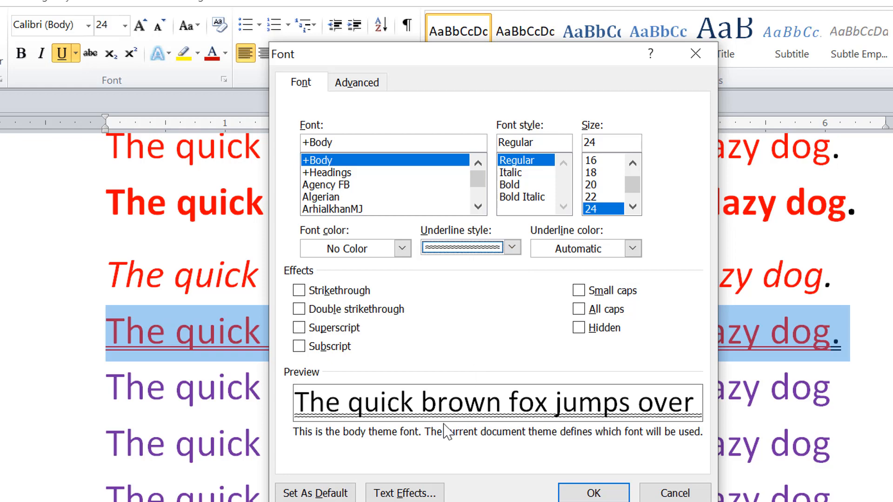
left_click(592, 493)
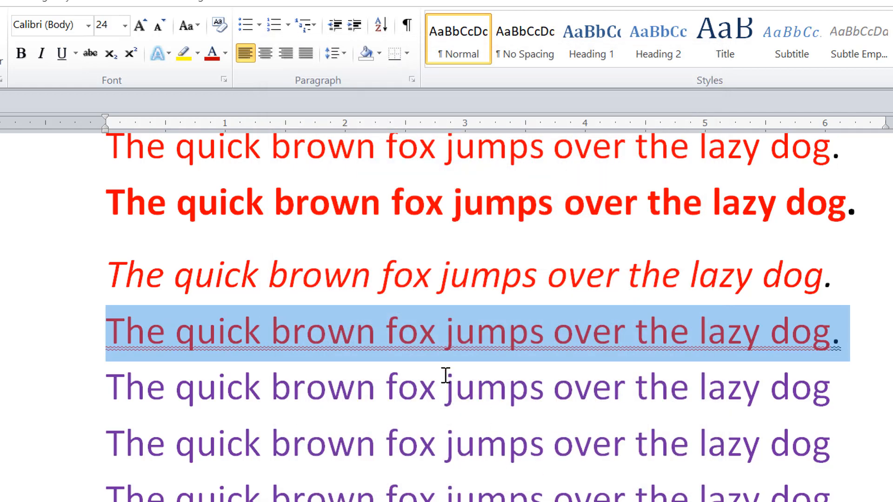
Change the underline colour of the wavy-underlined red sentence to light blue and deselect the sentence.
left_click(76, 54)
mouse_move(107, 282)
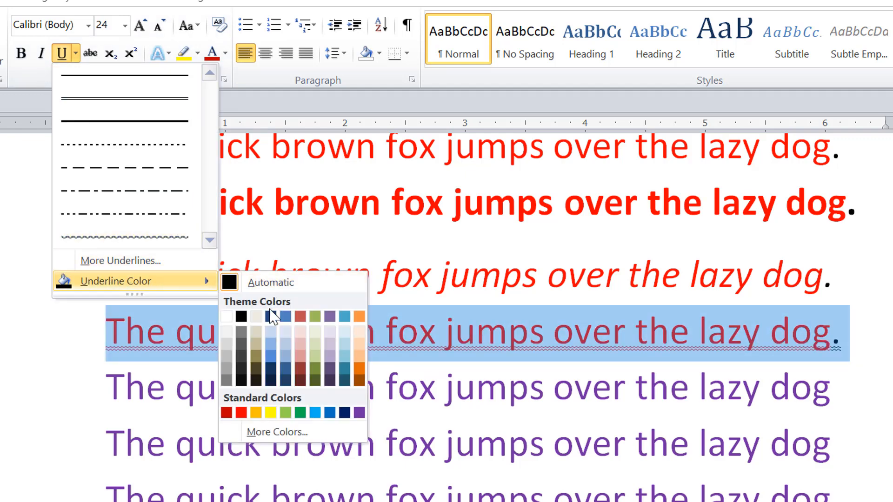
left_click(316, 412)
left_click(575, 386)
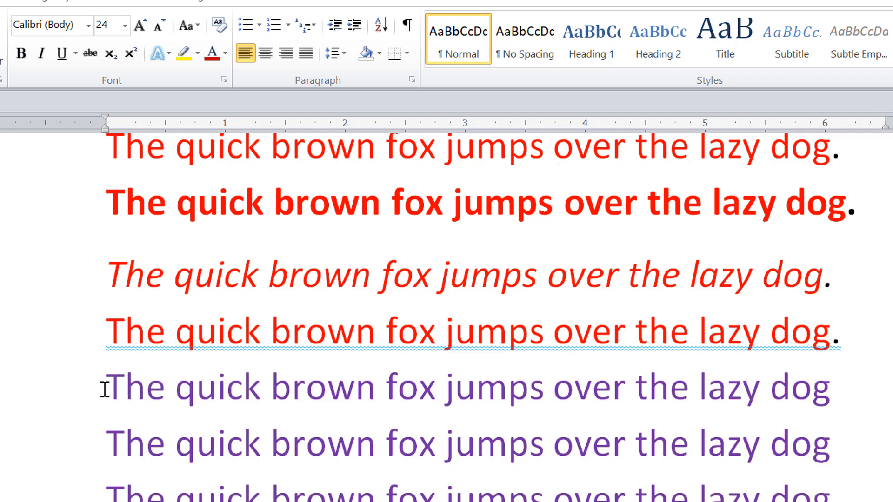
Apply a thick underline coloured standard red to the purple sentence directly below the wavy-underlined one.
left_click_drag(103, 388, 848, 387)
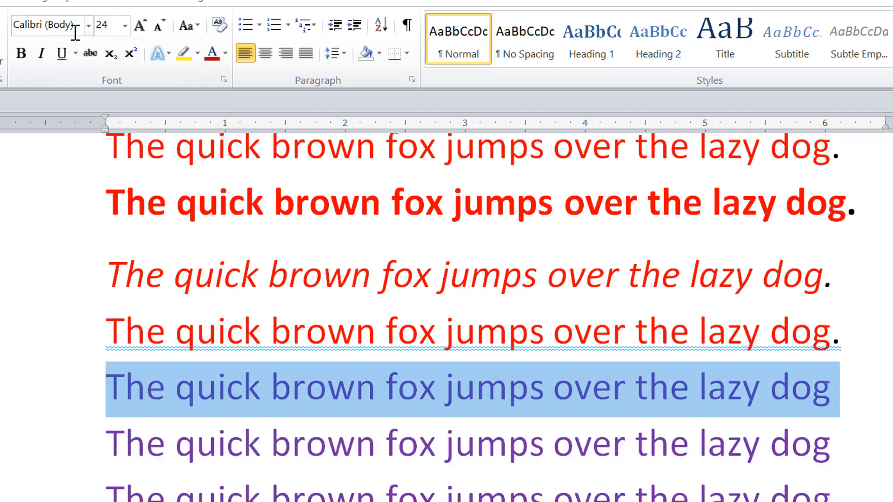
left_click(75, 54)
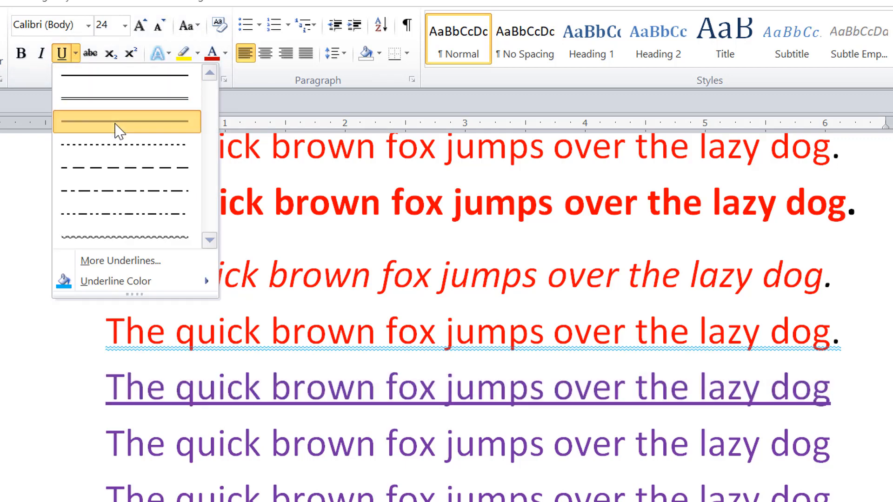
left_click(117, 122)
left_click(75, 58)
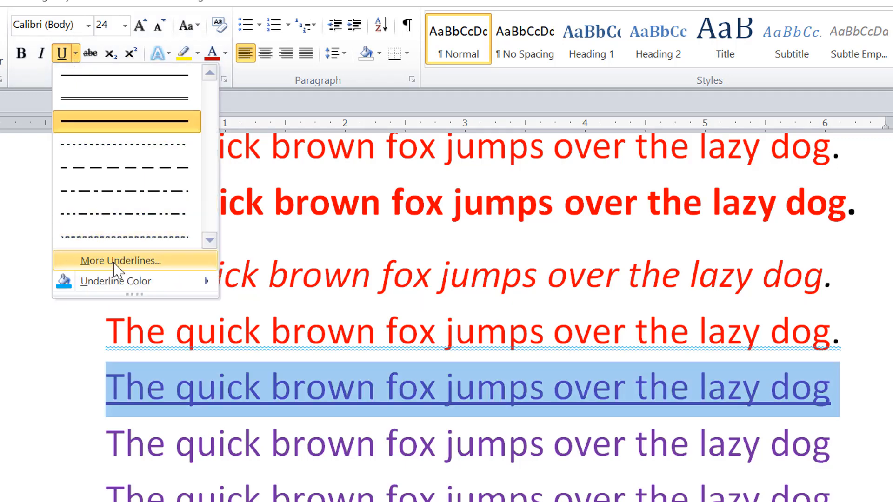
mouse_move(170, 286)
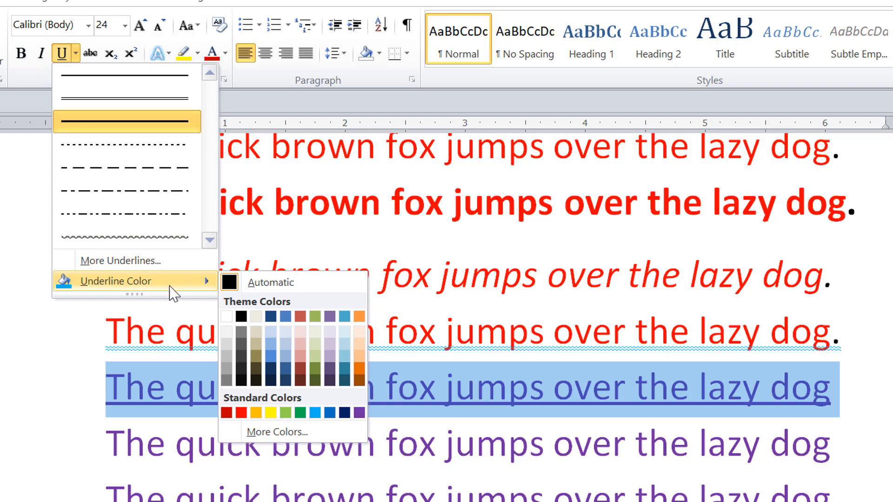
left_click(242, 413)
scroll(508, 431, "down", 1)
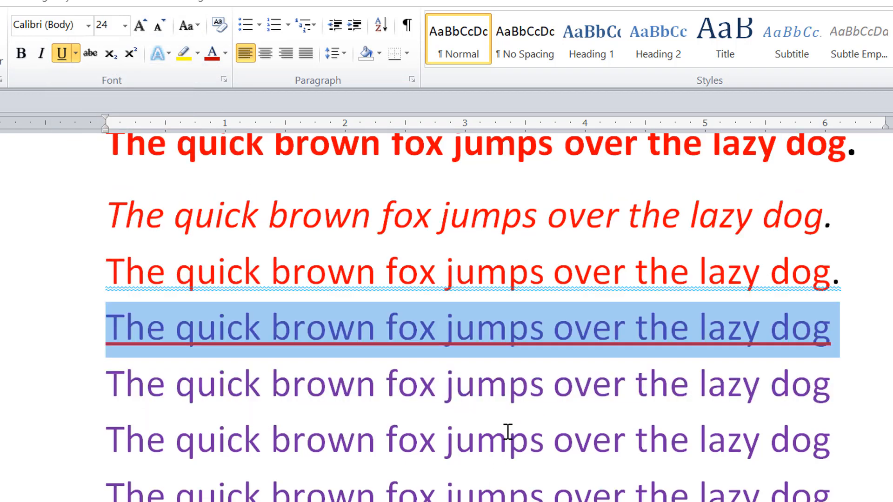
Apply strikethrough to the purple sentence directly below the one with the thick red underline and deselect it.
left_click(489, 344)
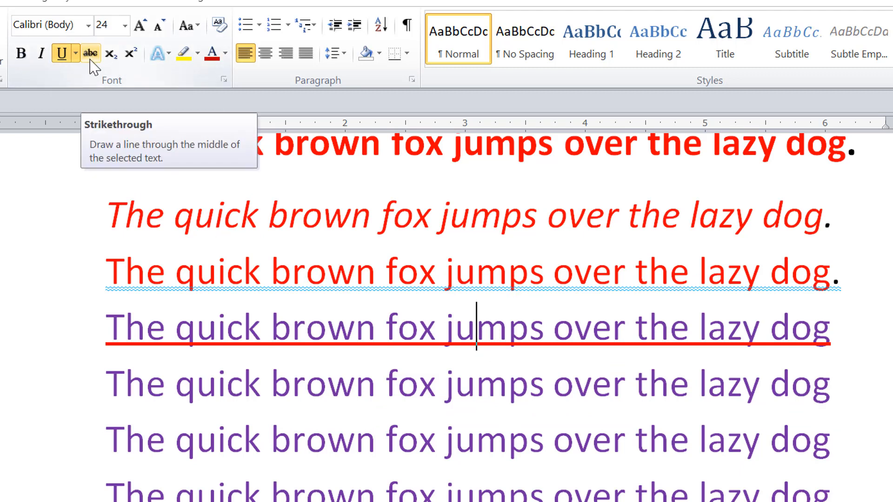
left_click_drag(852, 395, 139, 385)
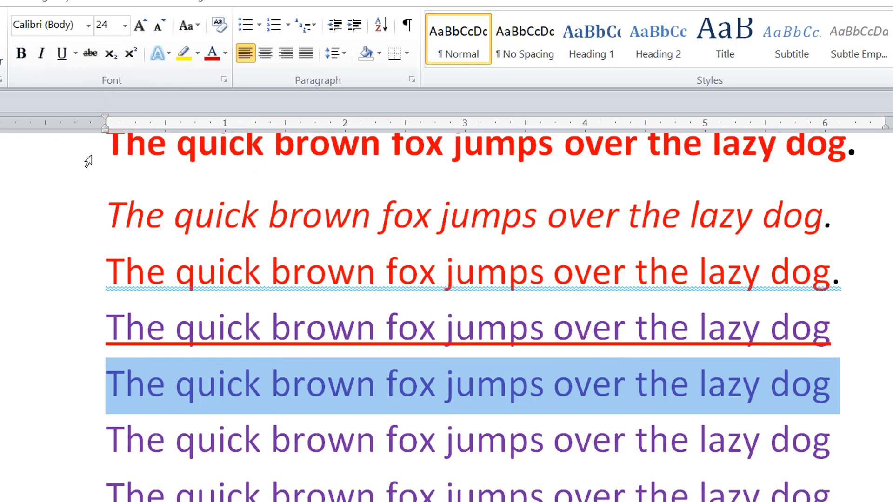
left_click(90, 55)
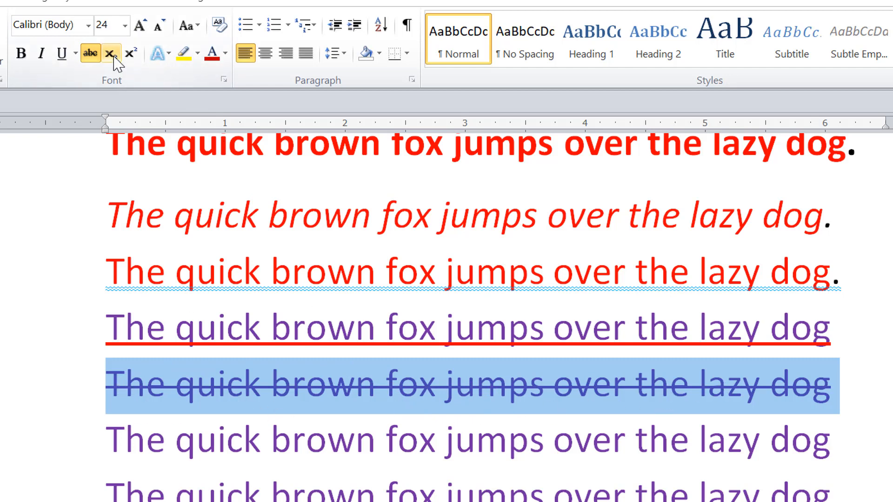
left_click(840, 394)
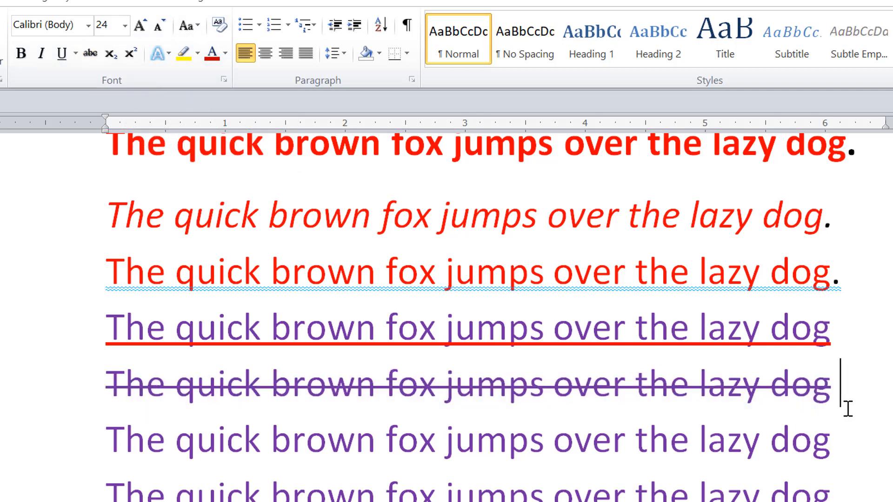
Insert a new line below the struck-through sentence and enter "H2O," on it.
key("Return")
key("Return")
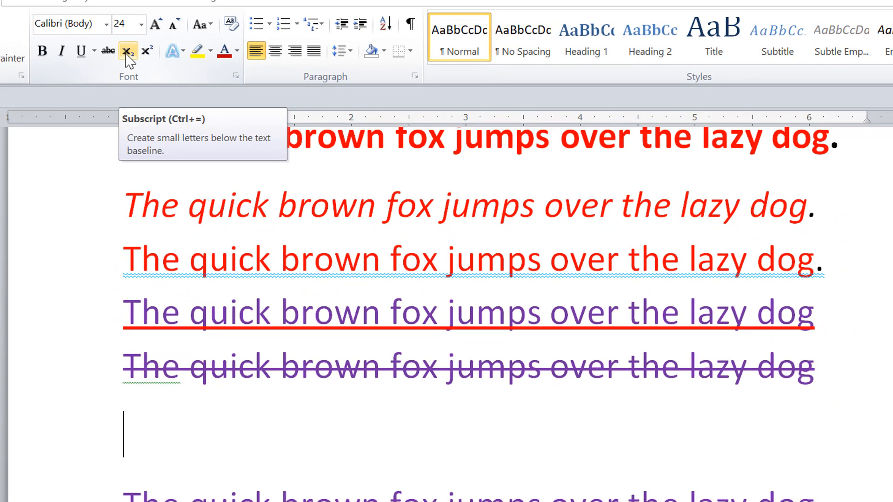
type("H")
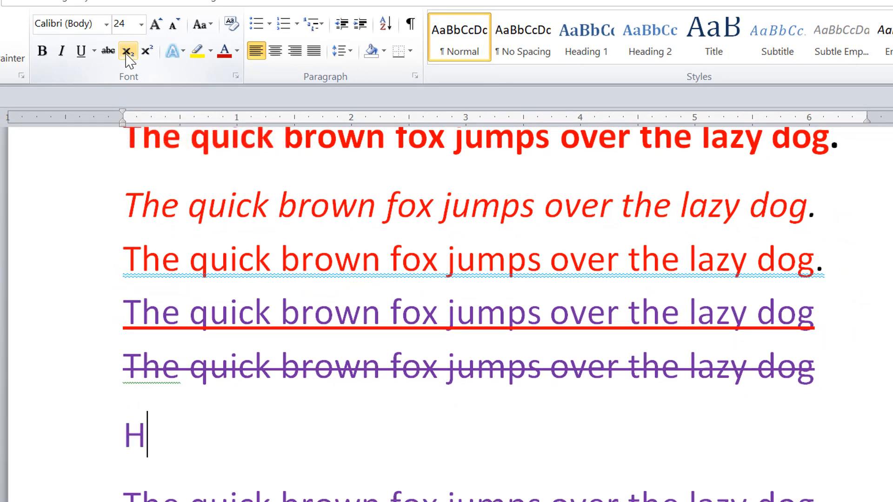
type("i")
key("BackSpace")
type("2o")
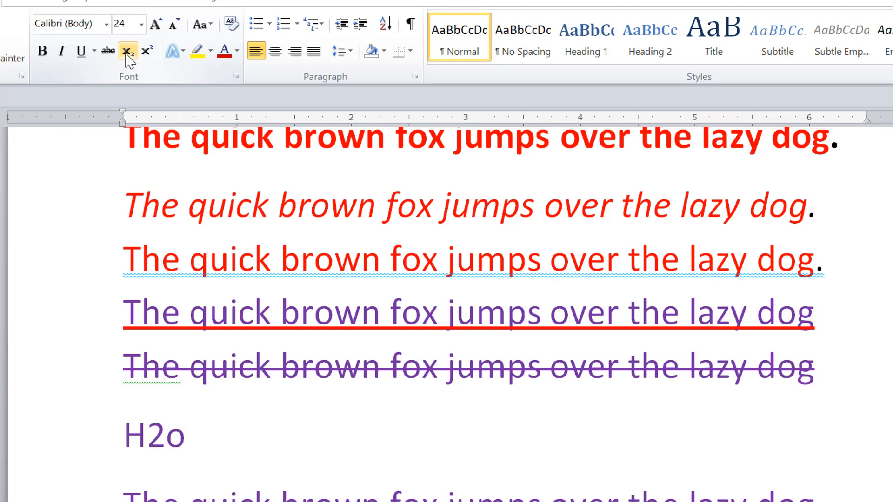
key("BackSpace")
type("O")
key("Caps_Lock")
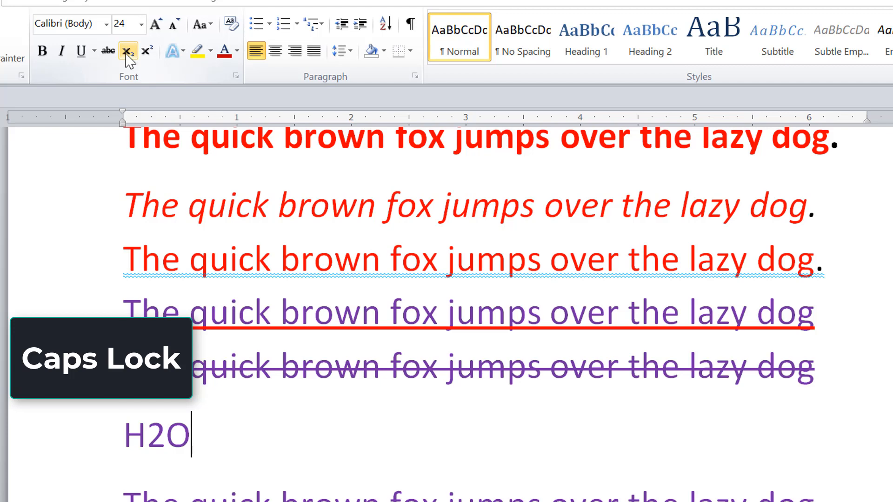
type(",")
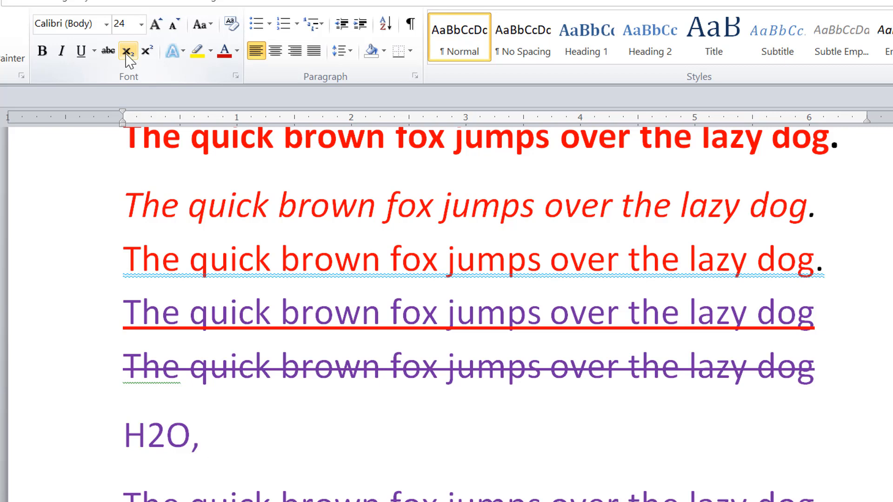
Continue the formula line after "H2O," with "H2SO4,NH3, NH4".
type("S")
key("BackSpace")
type("H2")
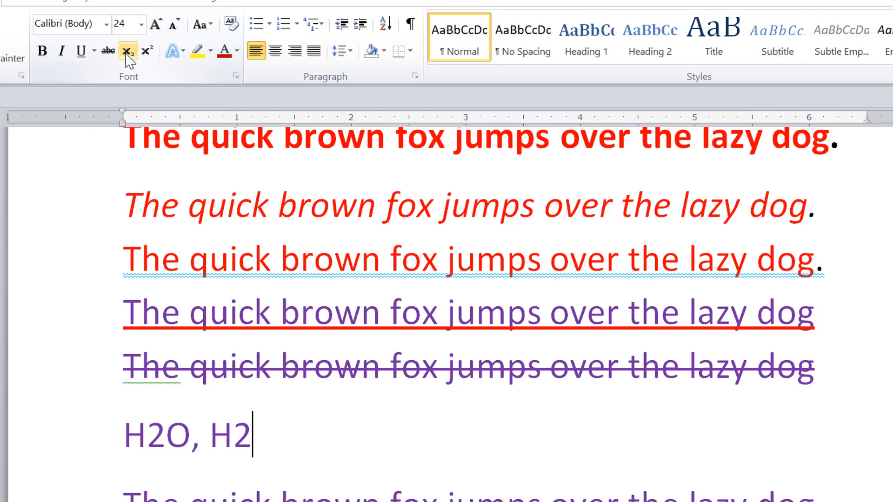
type("S")
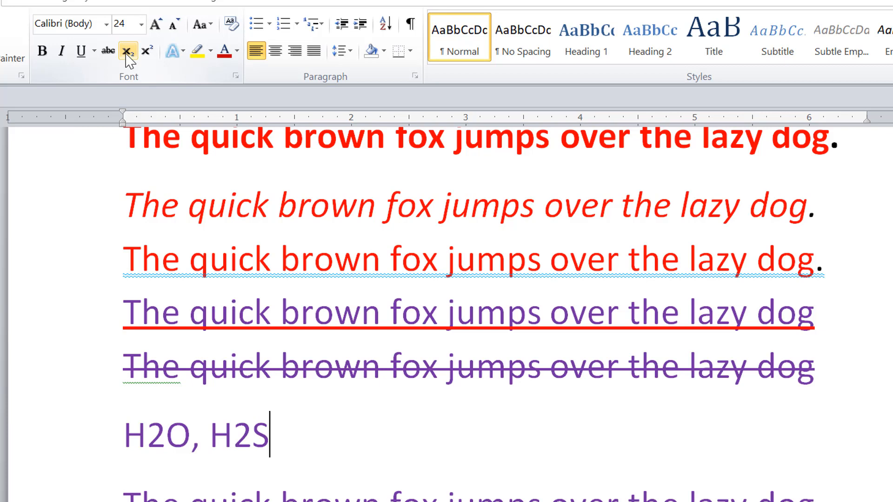
type("O")
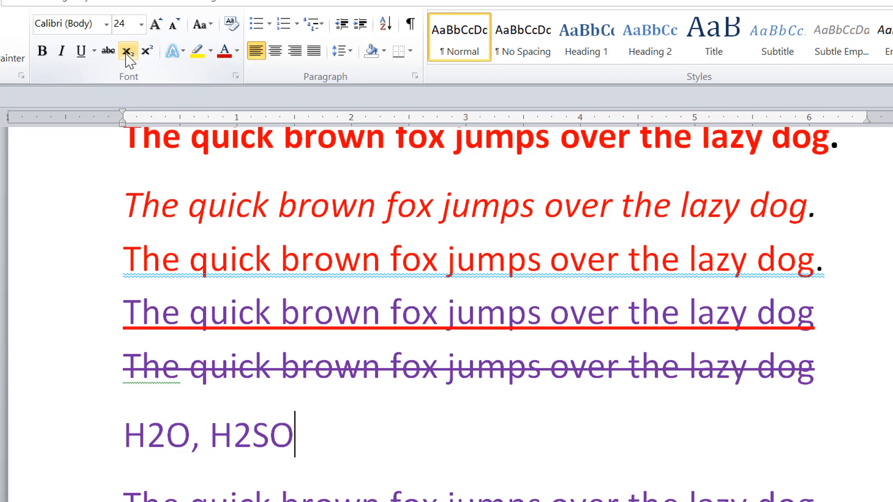
type("4")
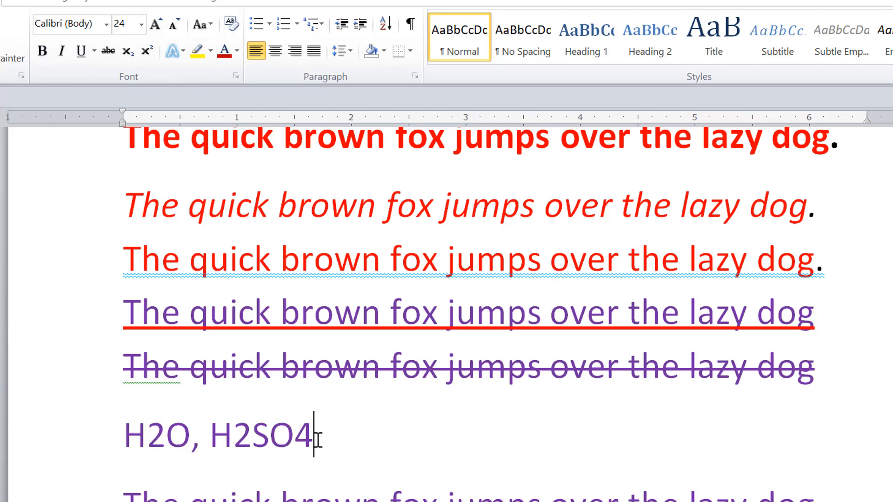
type(",NH3")
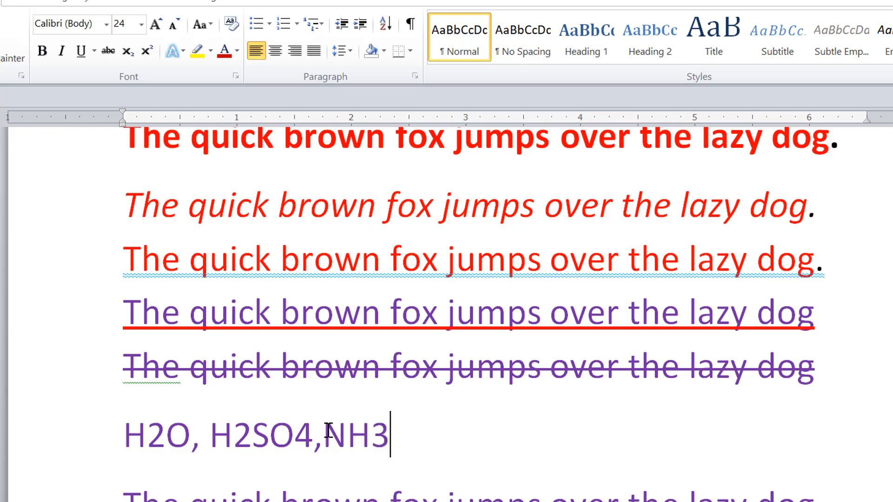
type(", NH4")
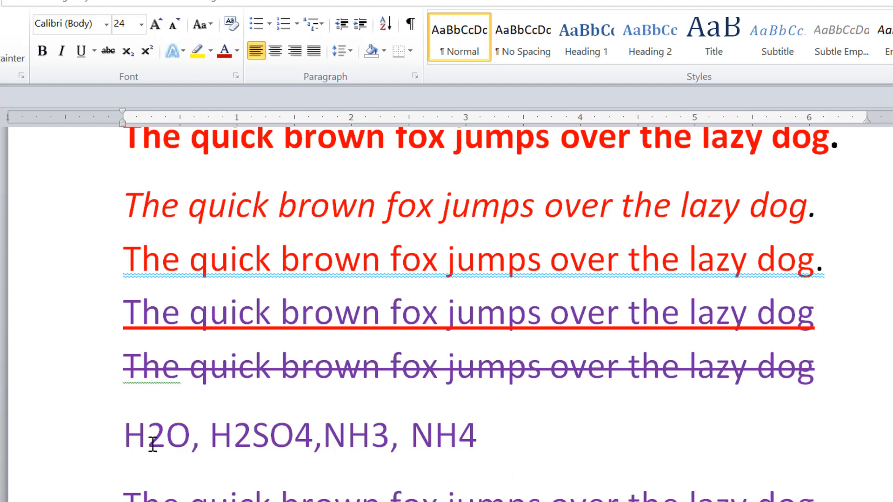
Format the 2 in H2O as subscript and deselect it.
left_click_drag(163, 441, 148, 442)
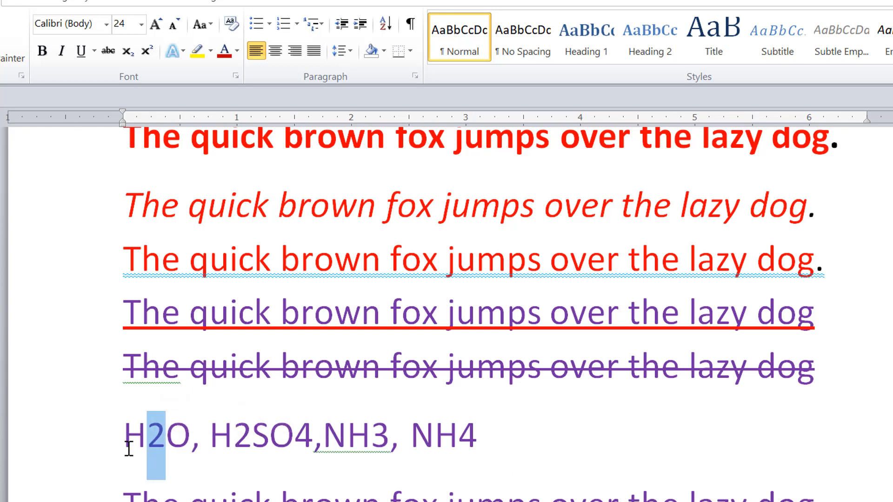
left_click(129, 53)
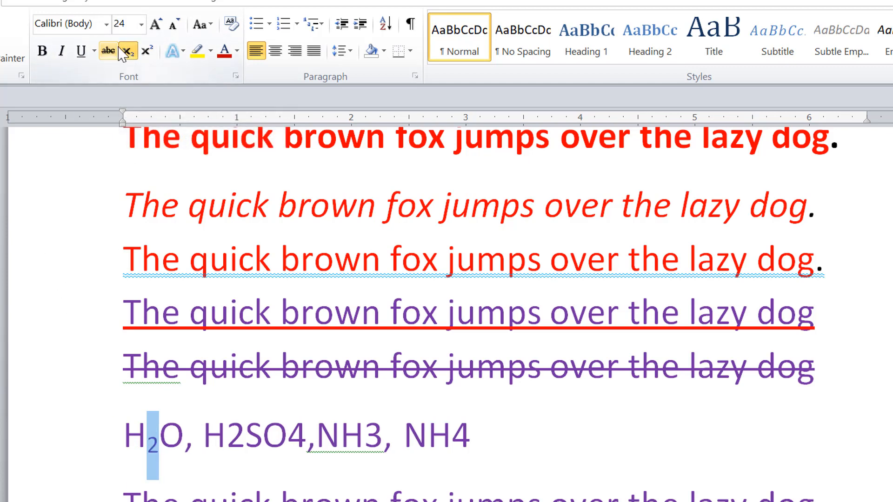
left_click(160, 453)
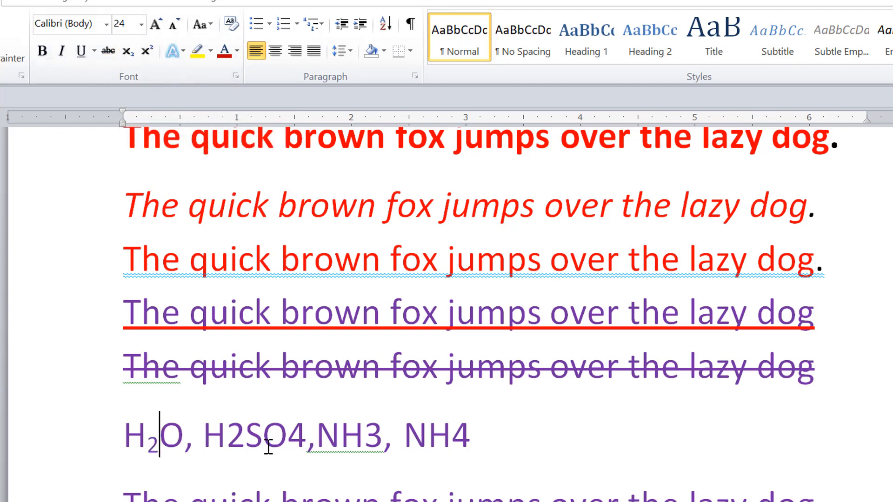
Format the digits in H2SO4, NH3 and NH4 as subscript together, and start a new line below the formulas.
left_click(245, 440)
left_click(307, 439)
left_click(379, 437)
left_click(452, 437)
left_click_drag(237, 437, 235, 442)
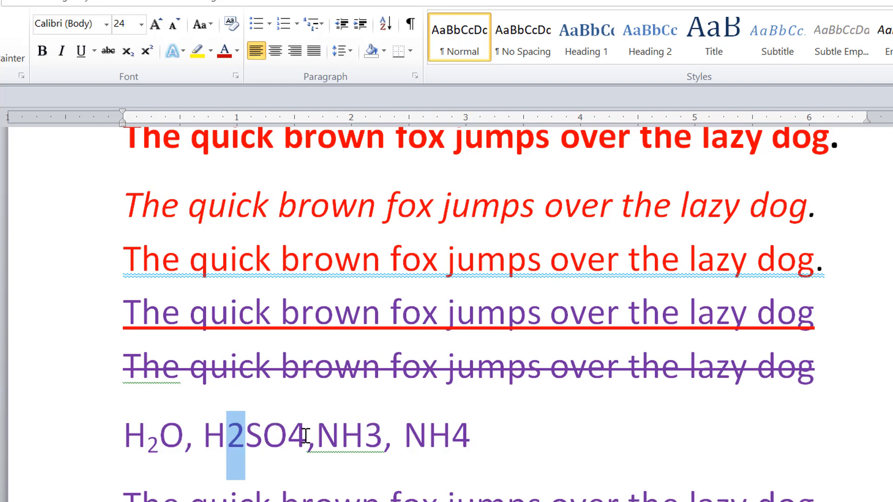
left_click_drag(306, 438, 288, 438, "ctrl")
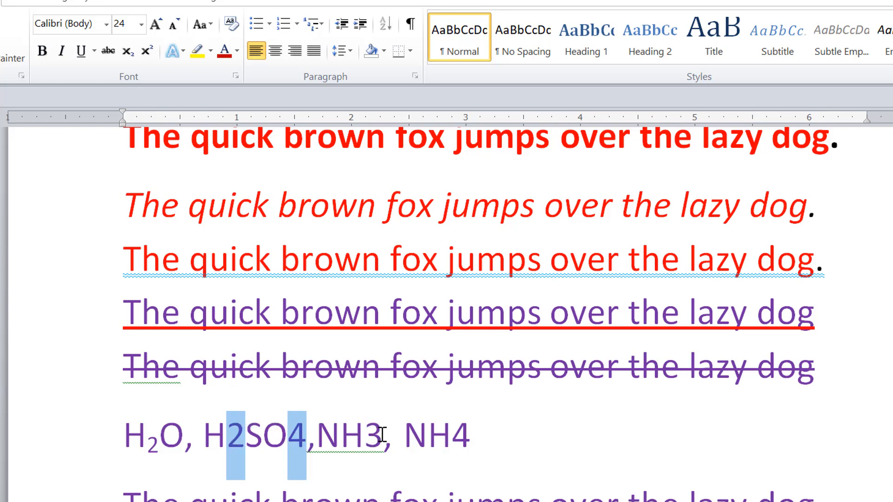
left_click_drag(382, 435, 372, 437, "ctrl")
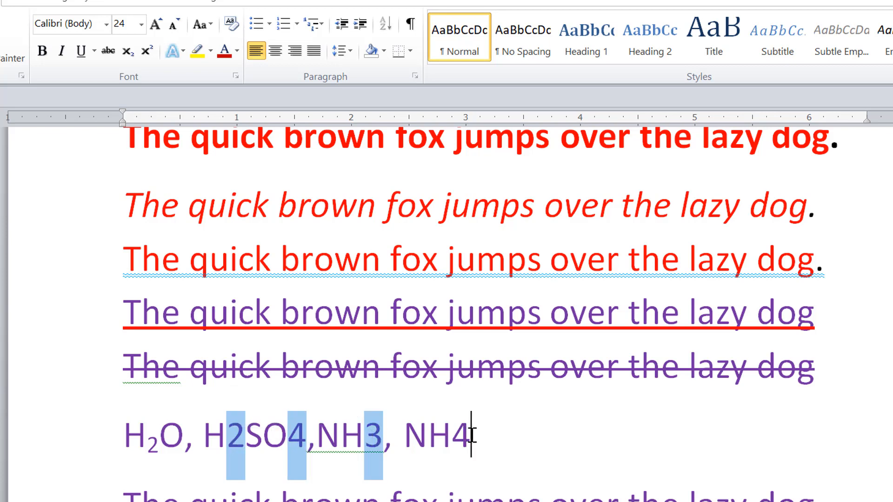
left_click_drag(471, 435, 453, 437, "ctrl")
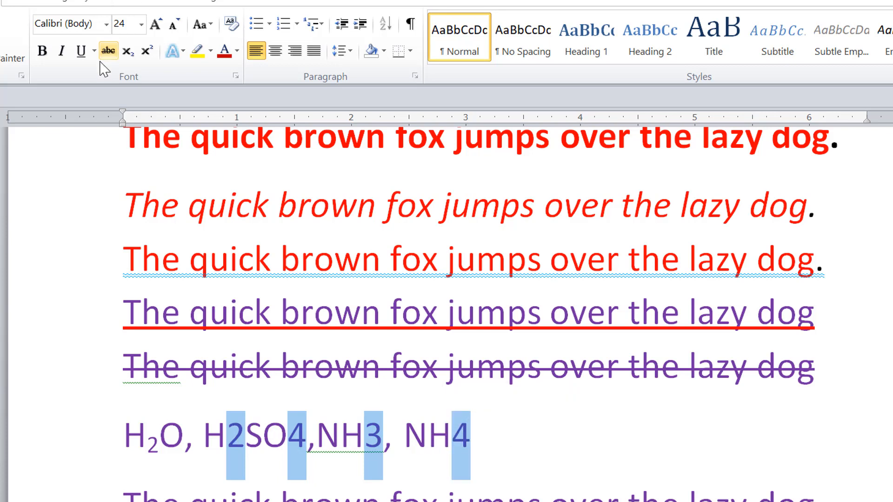
left_click(128, 50)
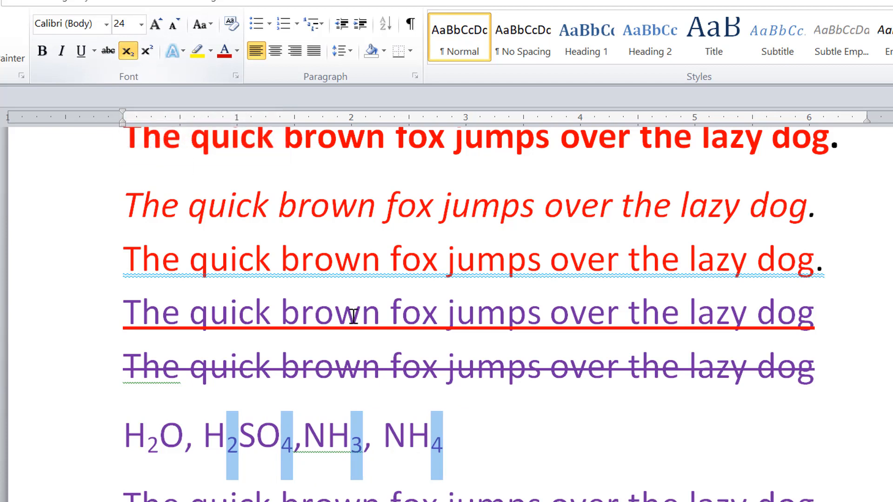
left_click(488, 435)
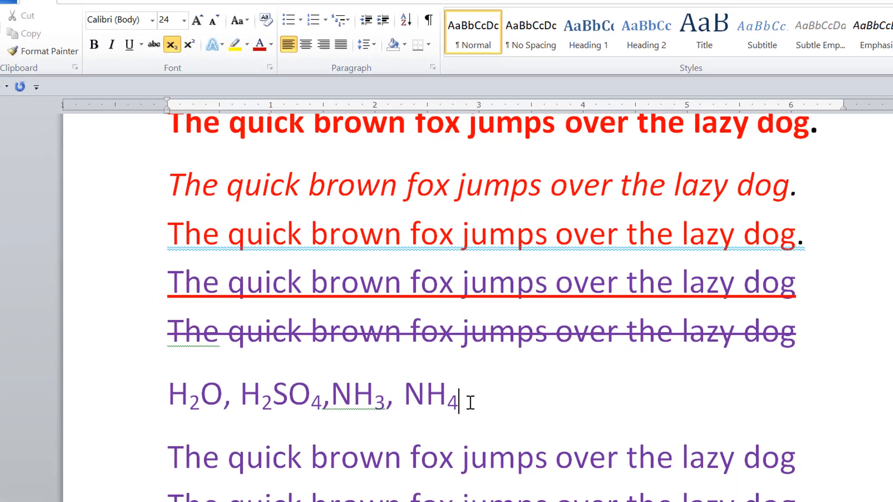
key("Return")
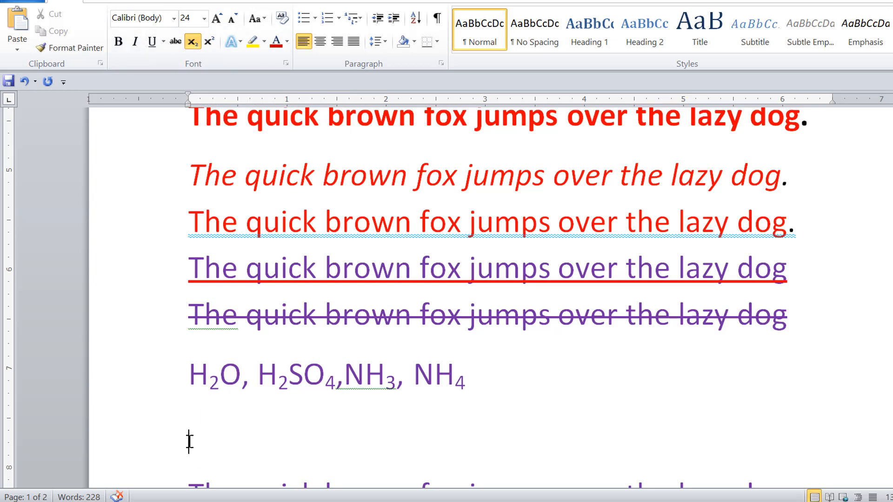
type("dff")
key("BackSpace")
key("BackSpace")
key("BackSpace")
Enter "(a+b)2=a2+2ab+b2" as normal, non-subscript text on the line below the chemical formulas.
type("(a+")
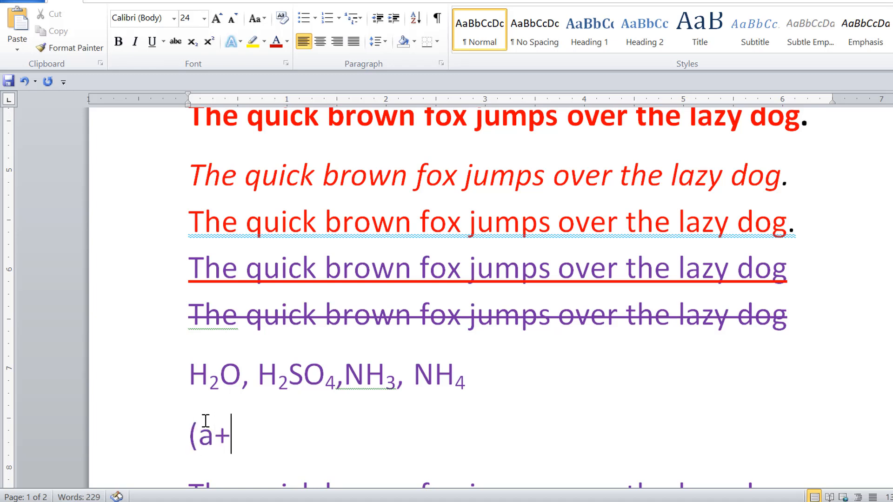
type("b)")
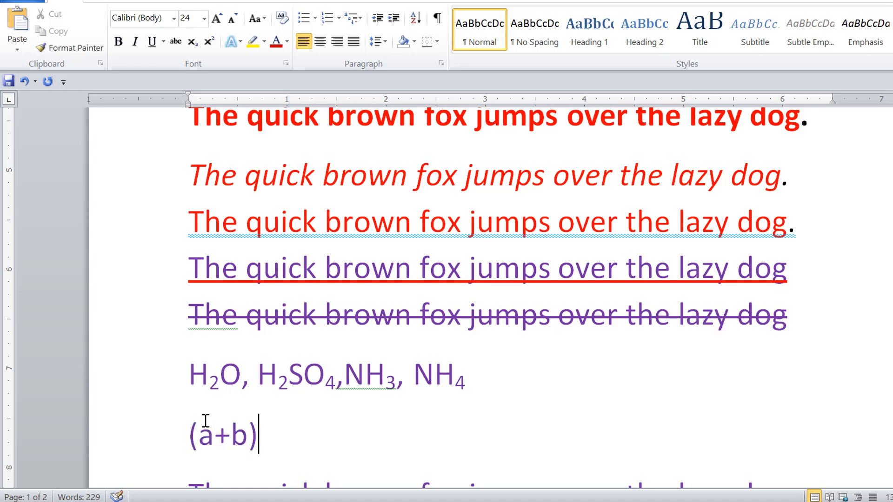
type("2=")
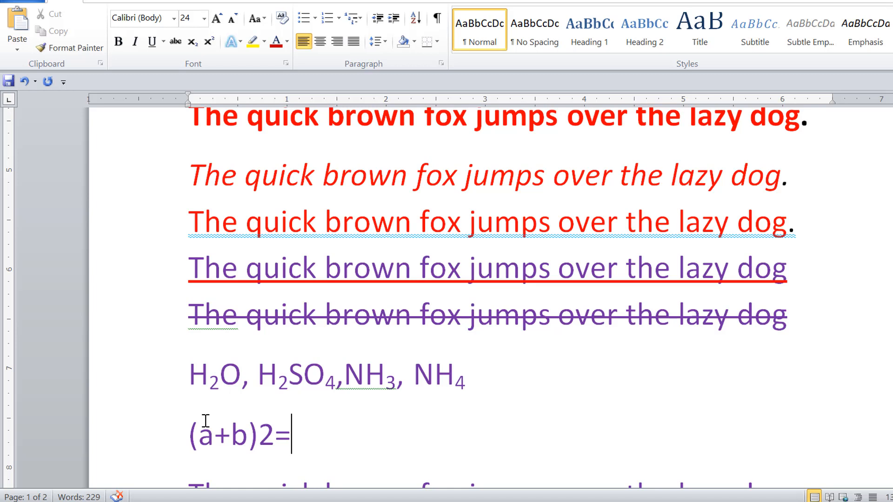
type("a2+")
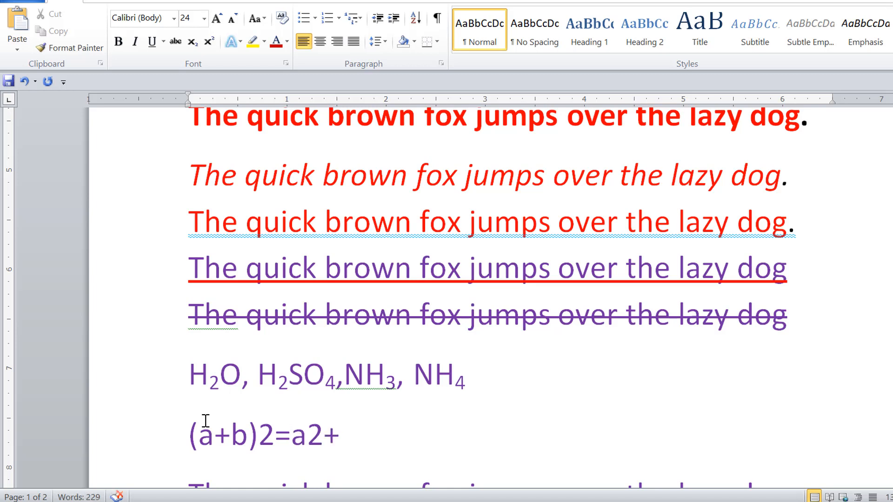
type("2ab+")
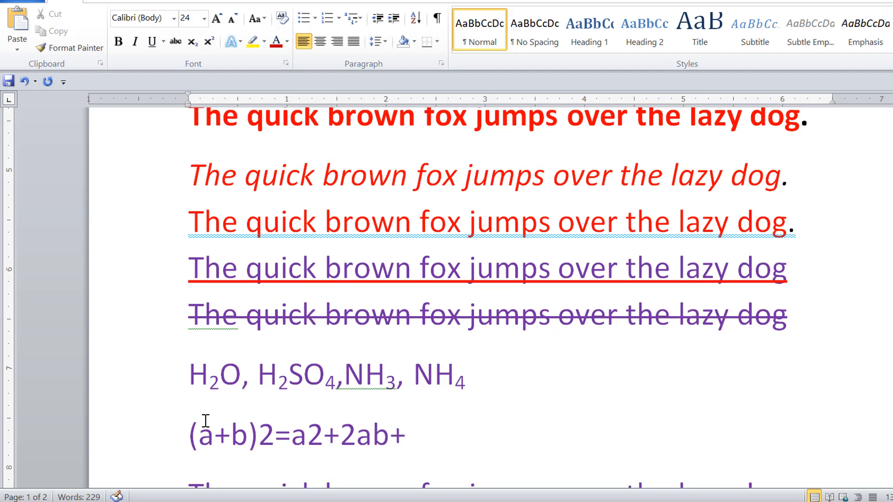
type("b2")
Enter "(a-b)2=a2-2ab+b2" on a new line below the (a+b) formula.
key("Return")
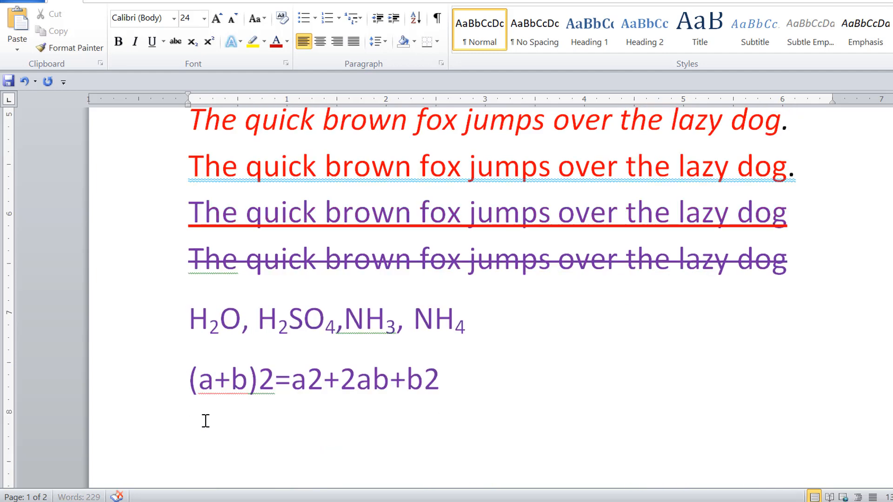
type("(a-b)")
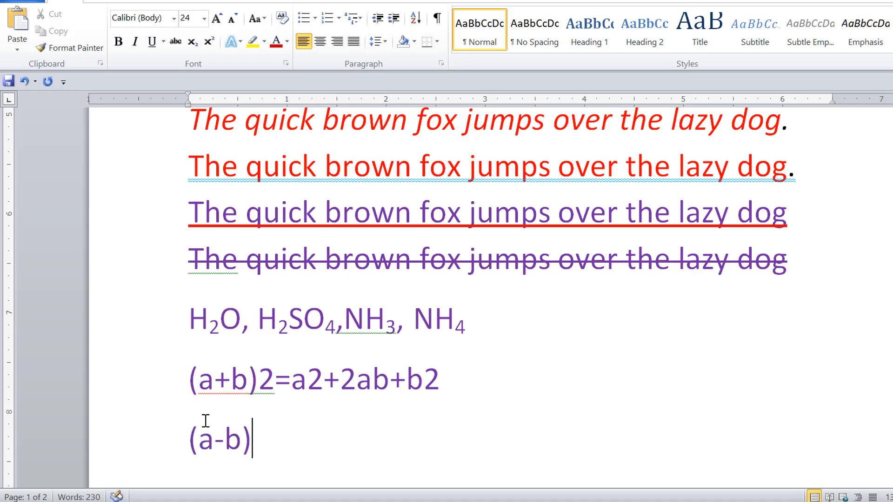
type("2=a")
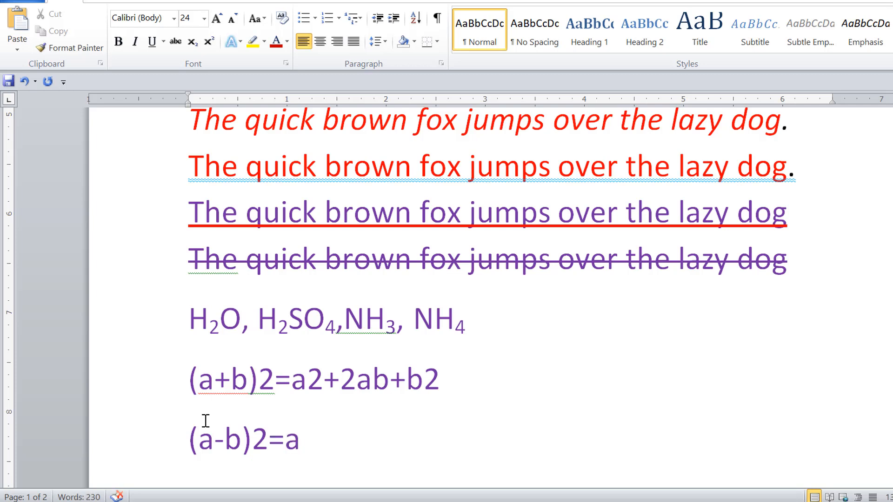
type("2-2a")
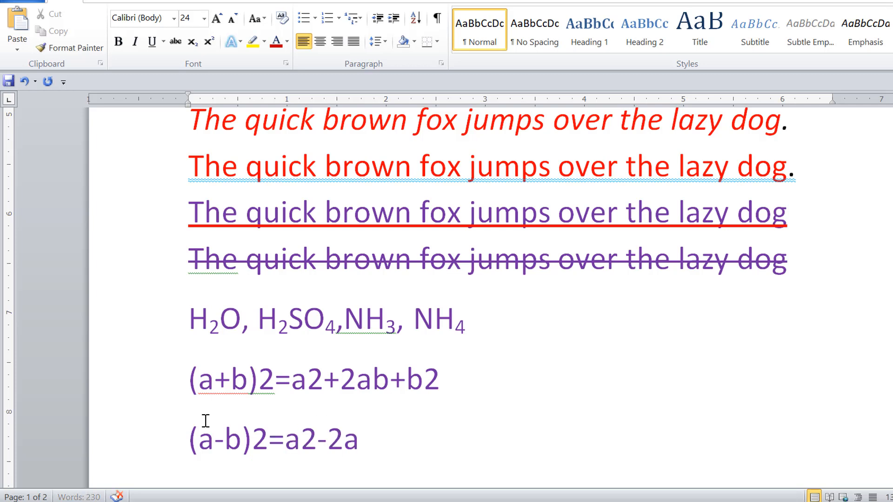
type("b+b")
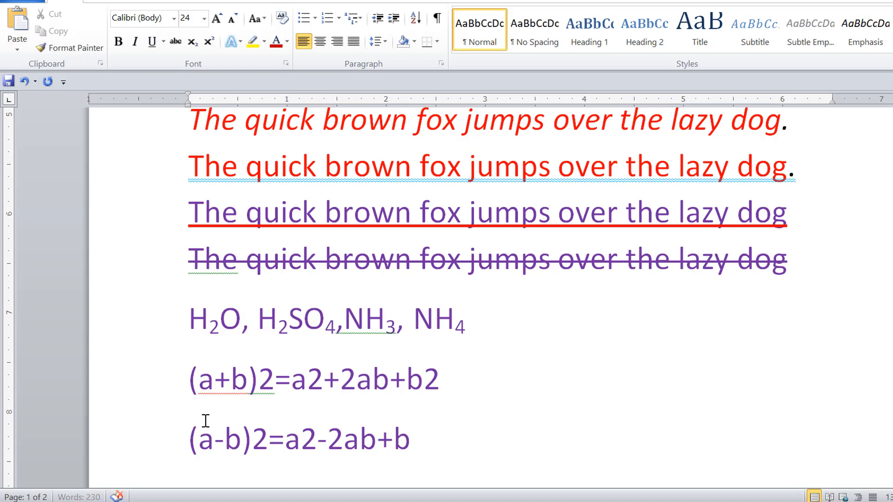
type("2")
Format the exponent 2s in both algebra formulas as superscript together, leaving the coefficient in 2ab normal, and deselect them.
scroll(334, 382, "down", 1)
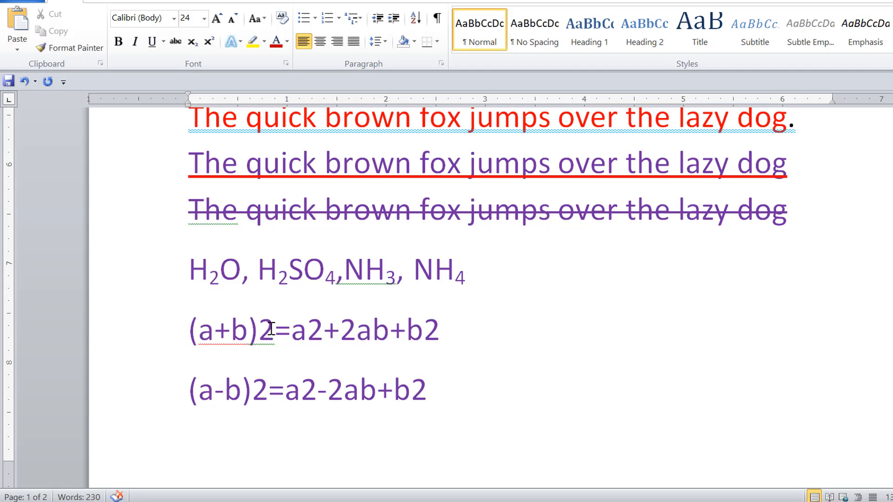
left_click_drag(271, 328, 267, 329)
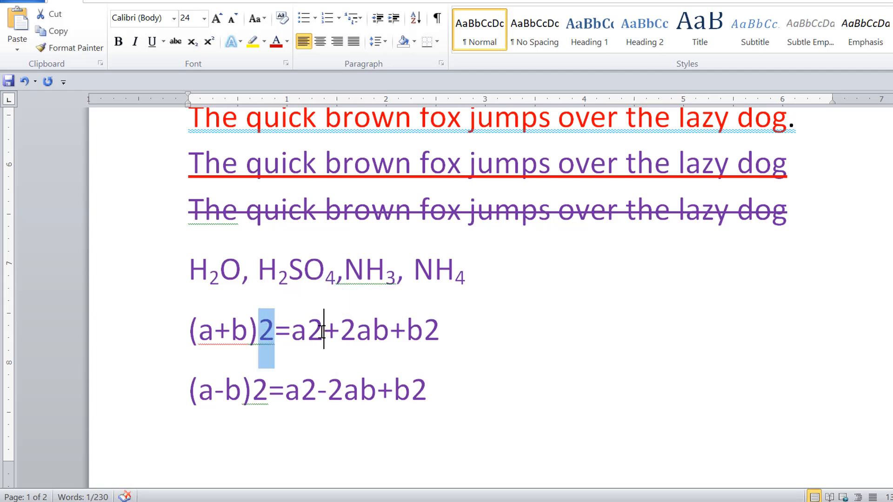
left_click_drag(324, 329, 307, 329)
left_click_drag(428, 328, 432, 333)
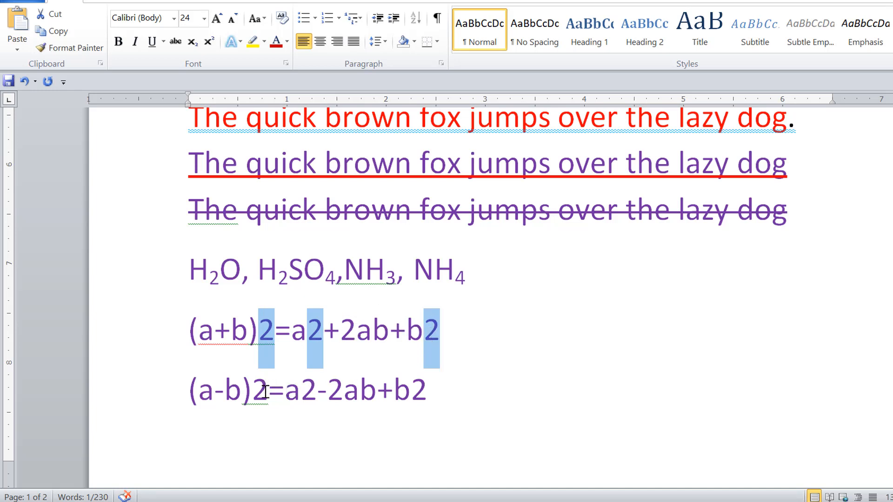
left_click_drag(268, 391, 257, 396)
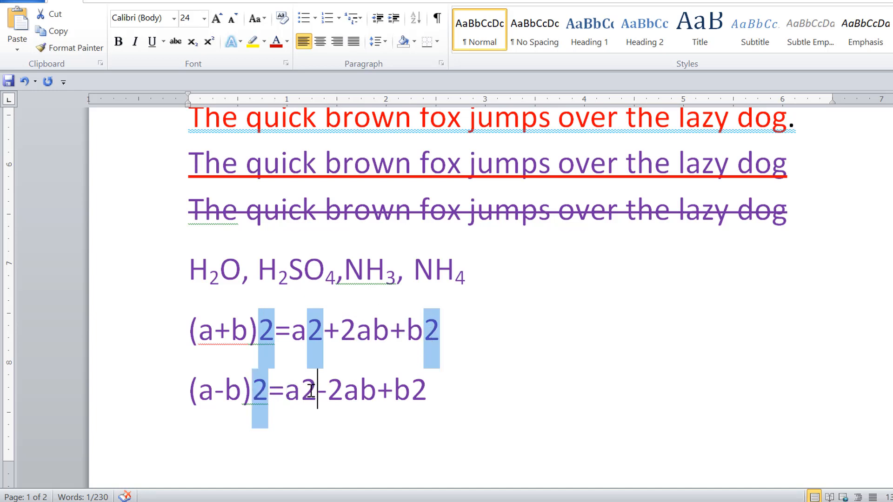
left_click_drag(310, 390, 309, 391)
left_click_drag(428, 387, 411, 391)
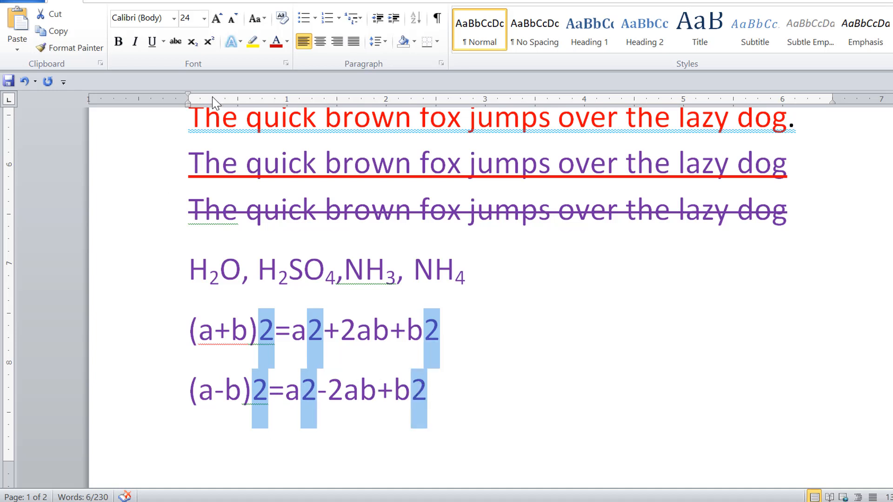
left_click(209, 42)
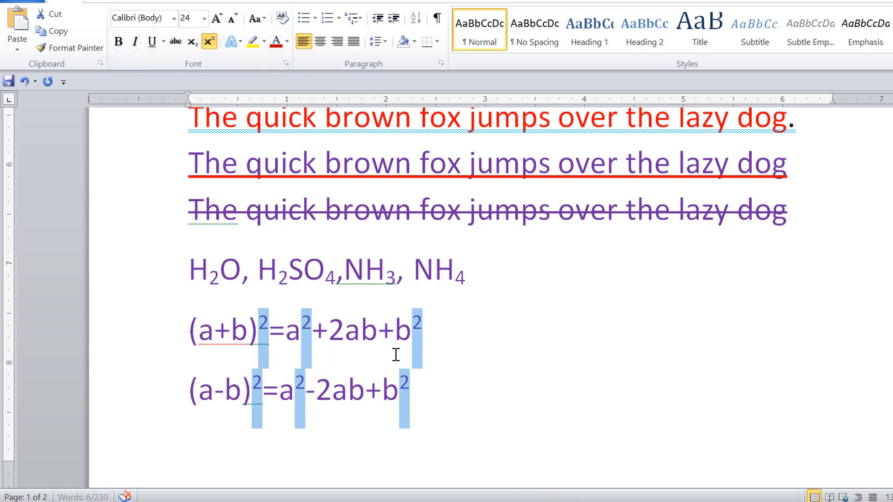
left_click(430, 400)
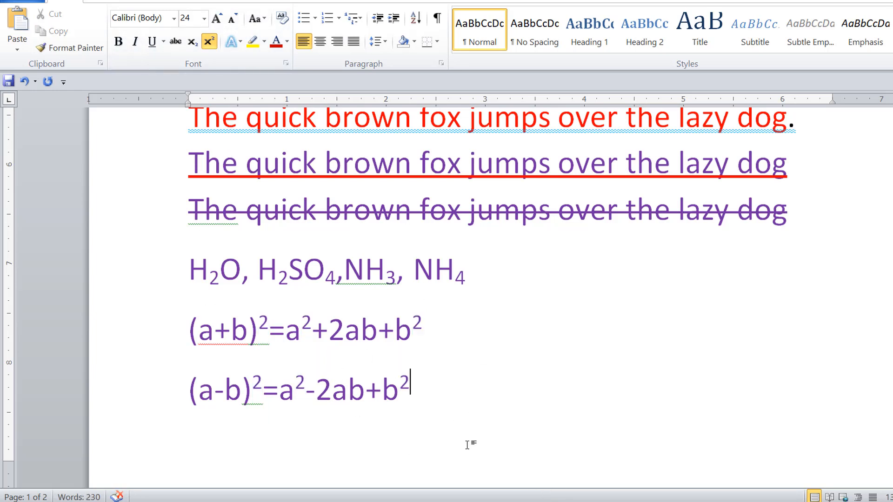
Apply the solid orange text effect preset to the first "The quick brown fox" line on page 2.
key("Right")
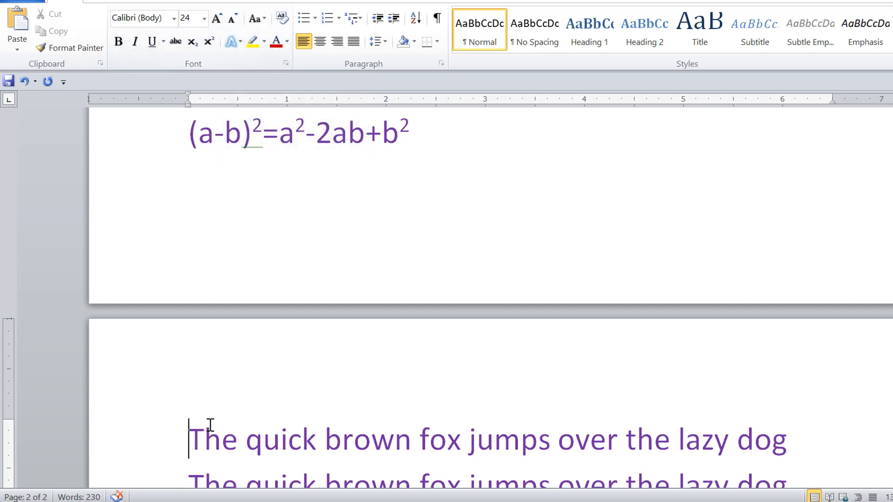
left_click_drag(202, 435, 768, 449)
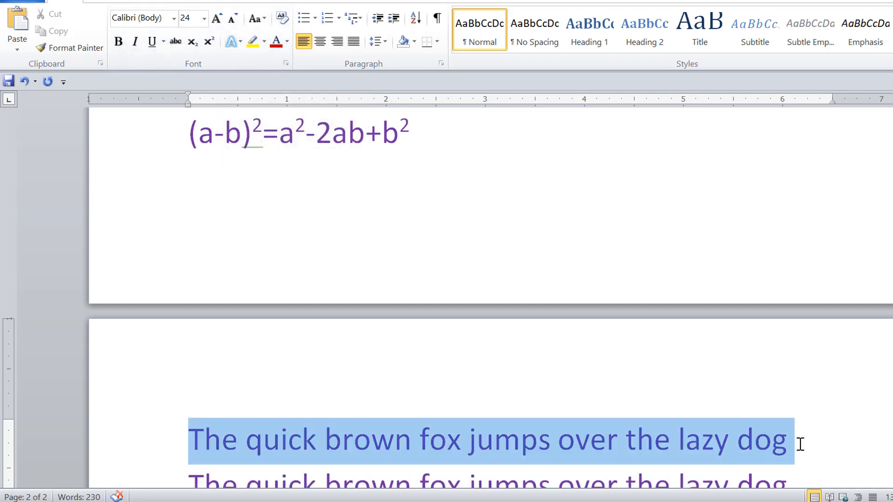
left_click(236, 42)
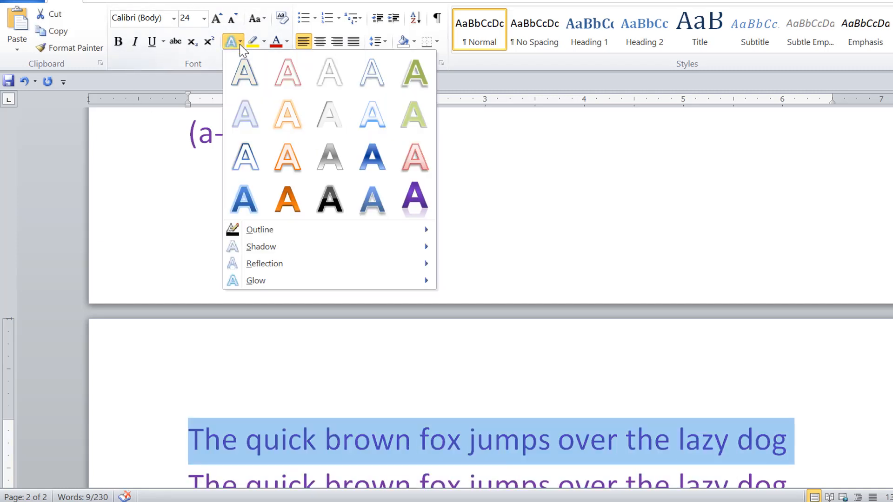
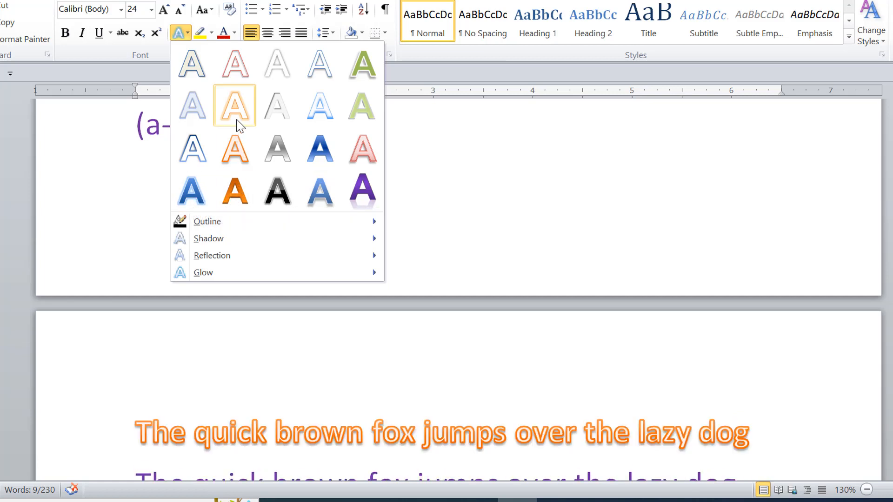
left_click(235, 190)
Give the orange text-effect line a red outline and deselect it to view the effect enlarged.
left_click(180, 33)
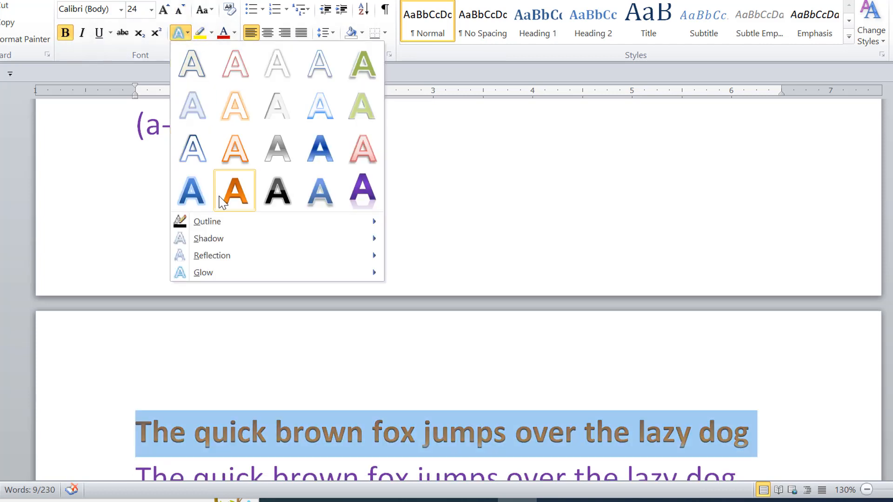
mouse_move(217, 228)
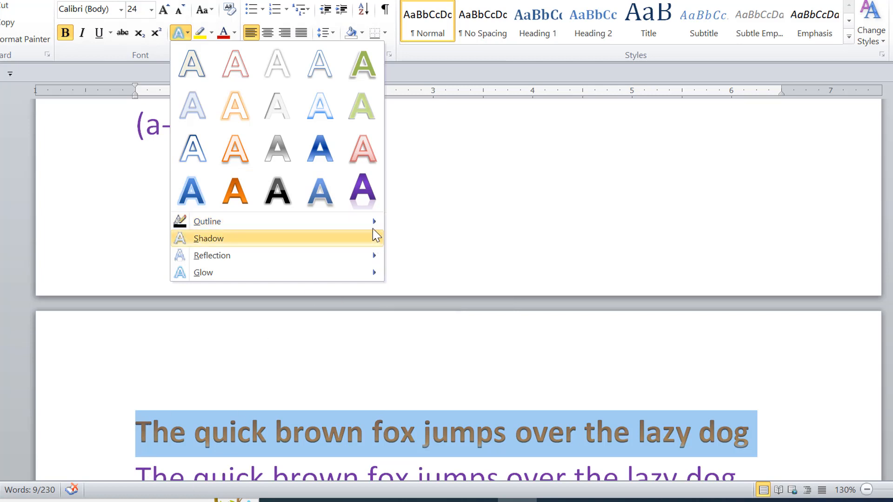
mouse_move(373, 221)
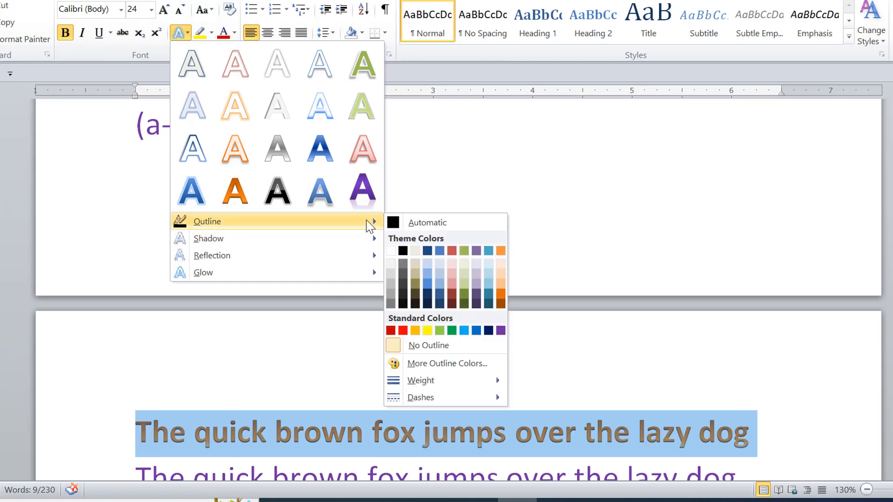
left_click(402, 330)
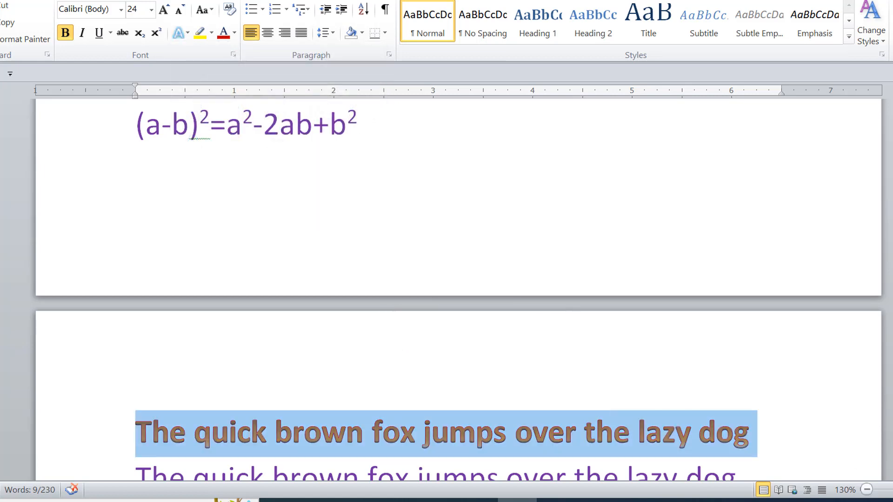
scroll(542, 259, "up", 2, "ctrl")
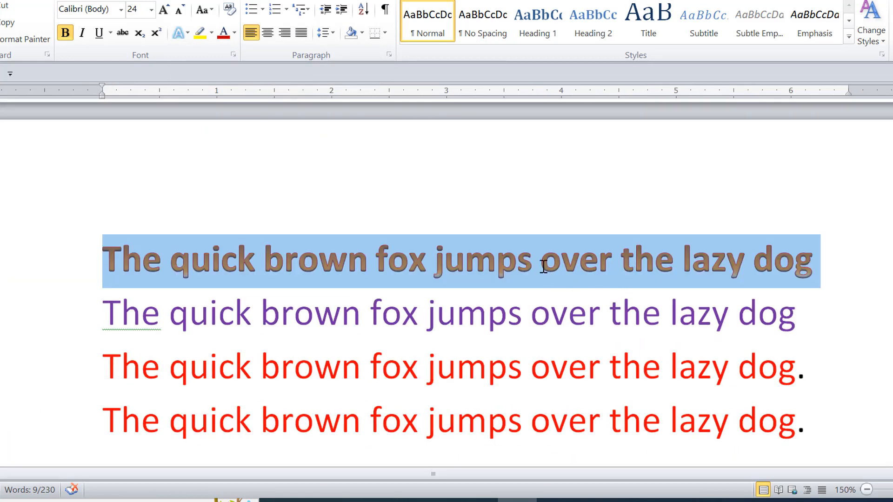
left_click(541, 259)
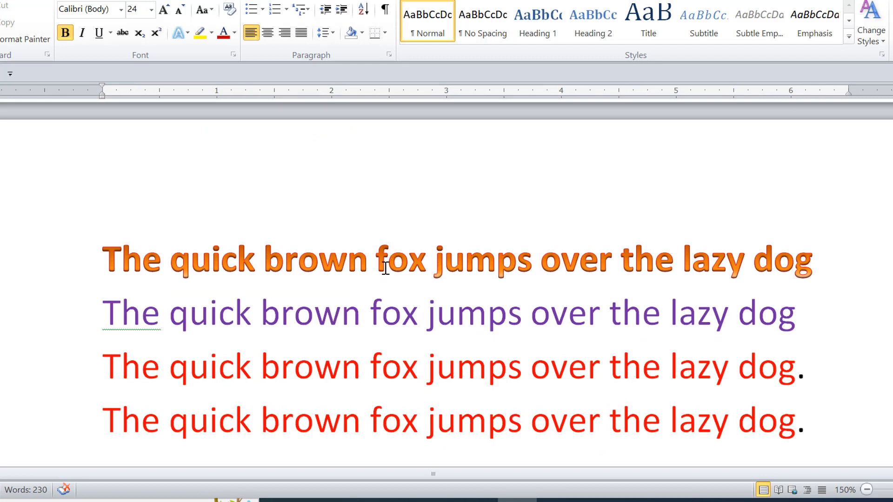
Set the outline colour of the orange text-effect line to standard green and deselect it.
left_click_drag(100, 253, 822, 263)
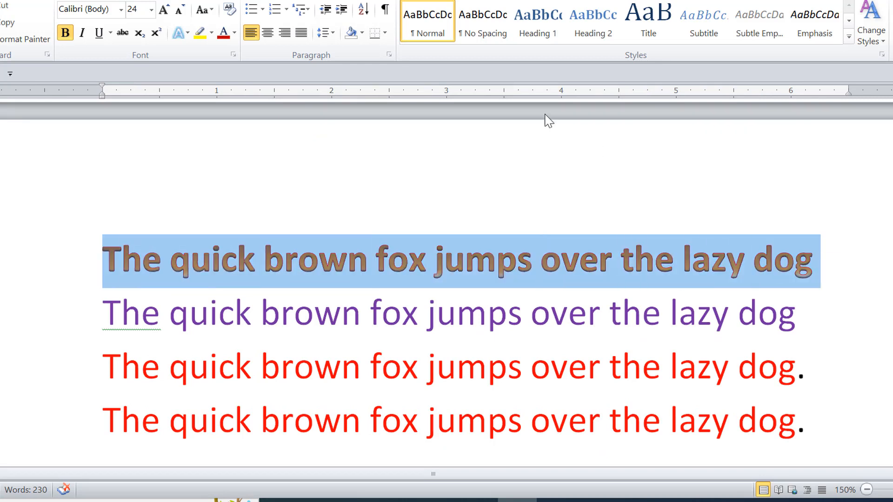
left_click(187, 34)
mouse_move(297, 225)
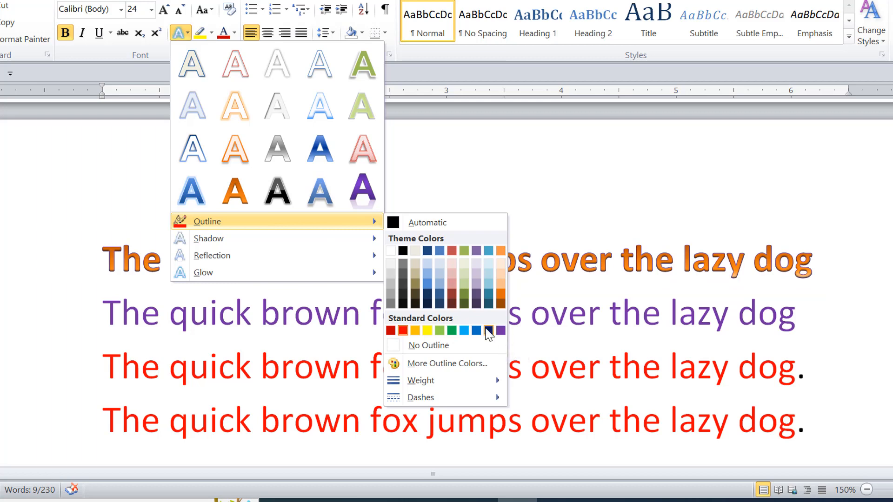
left_click(451, 330)
left_click(796, 358)
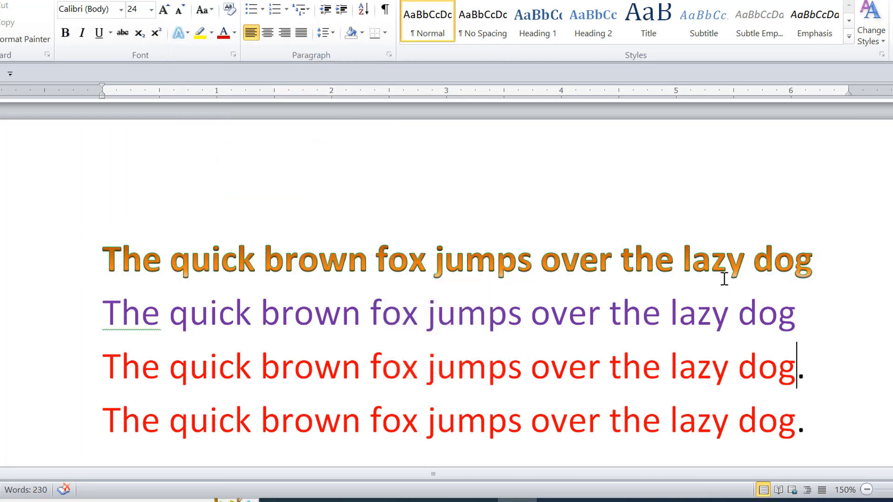
Try to apply a 3 pt text outline weight without selecting the orange line.
left_click_drag(890, 489, 892, 490)
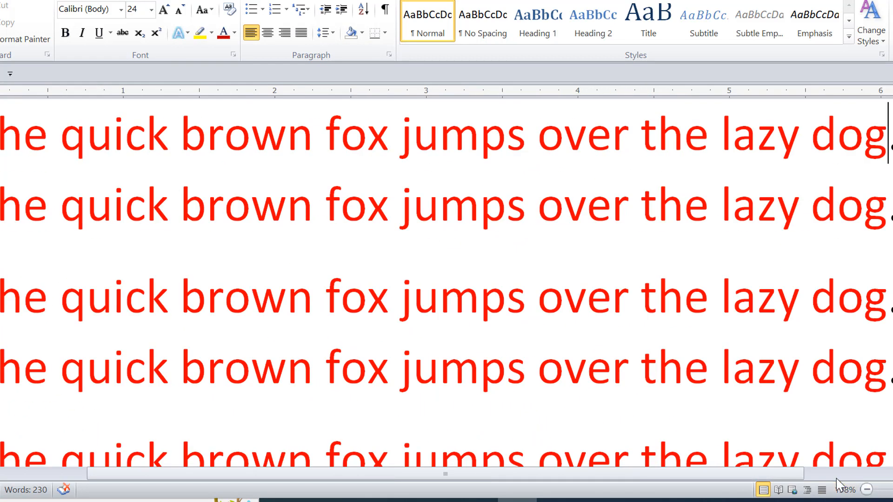
left_click_drag(773, 473, 587, 463)
scroll(519, 282, "up", 5)
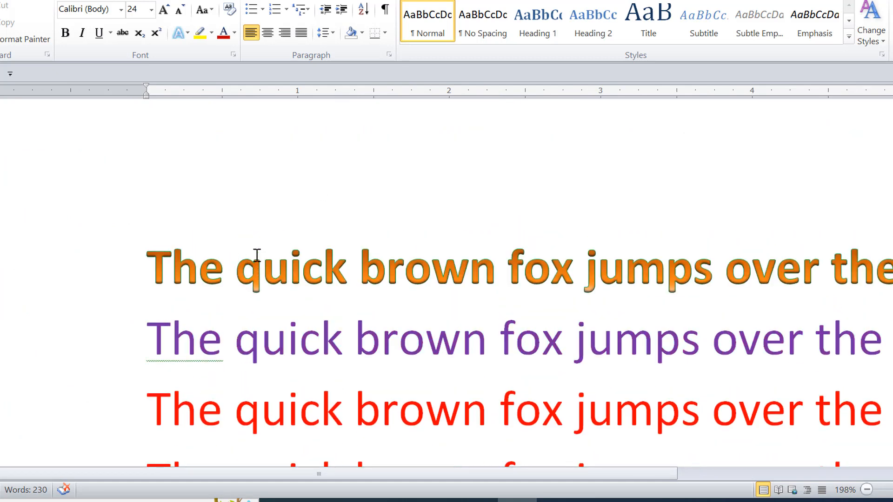
left_click(186, 34)
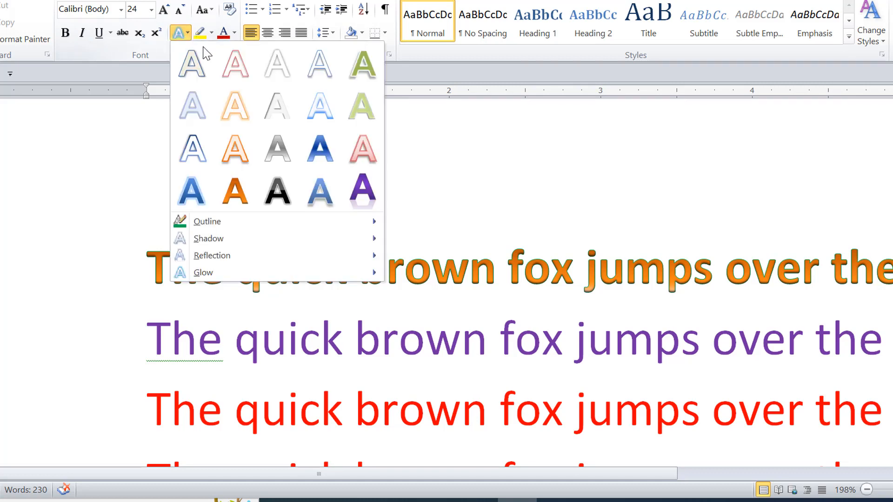
mouse_move(246, 221)
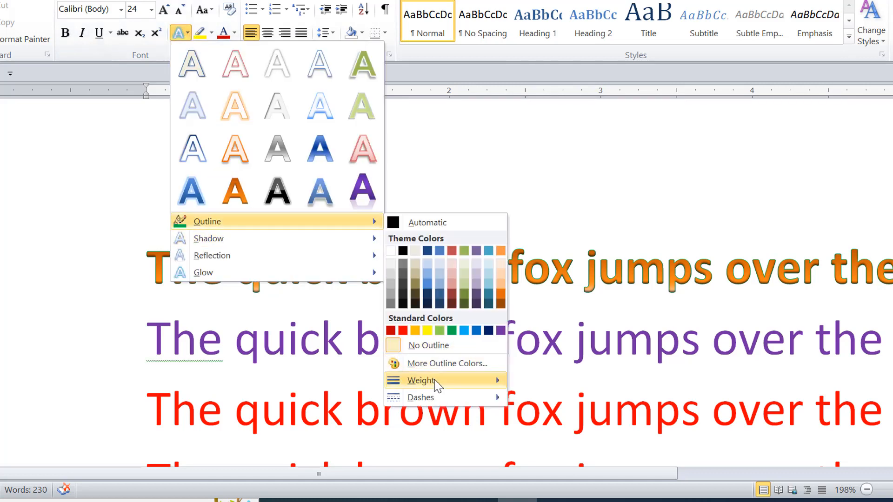
mouse_move(436, 383)
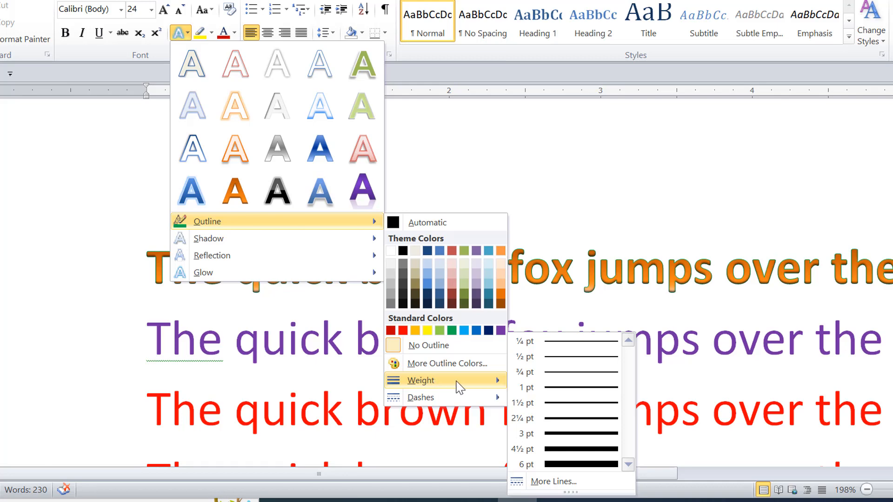
left_click(571, 433)
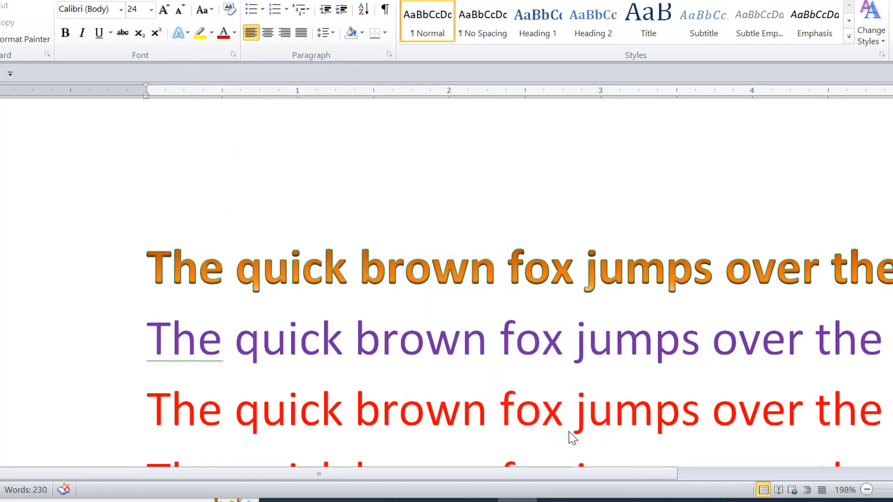
Select the whole orange line and set its green text outline weight to 1 pt.
left_click_drag(156, 277, 868, 274)
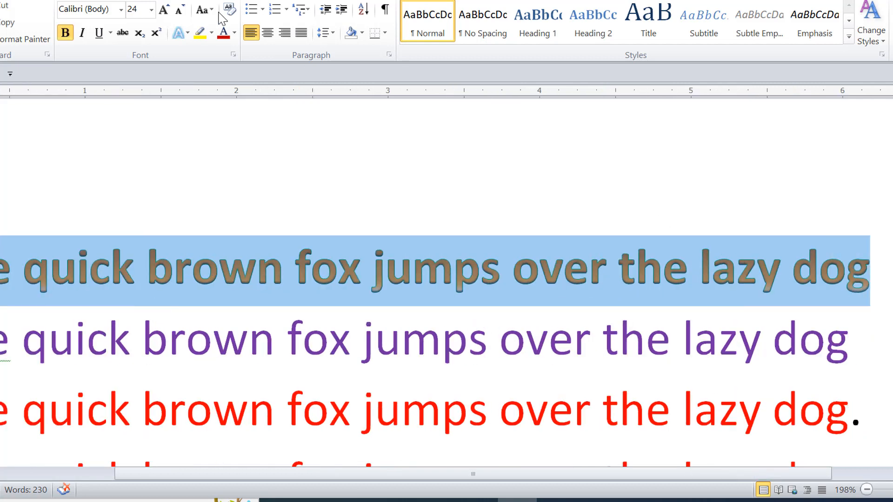
left_click(186, 33)
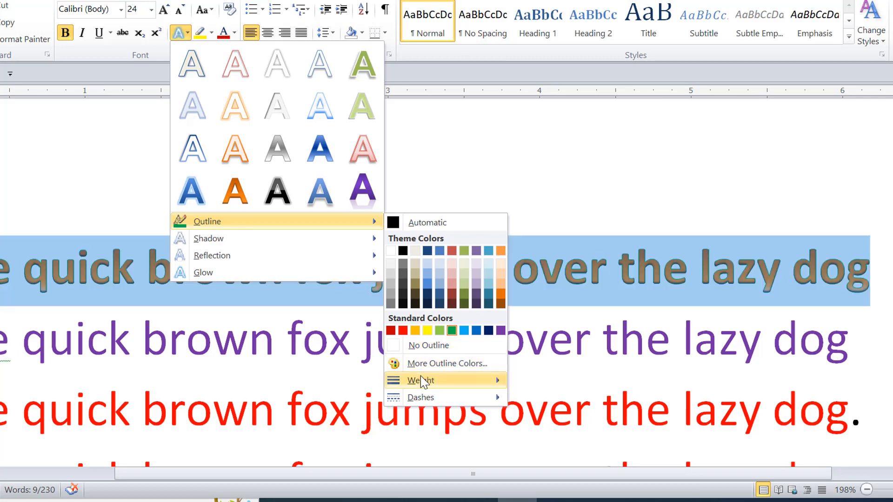
mouse_move(420, 377)
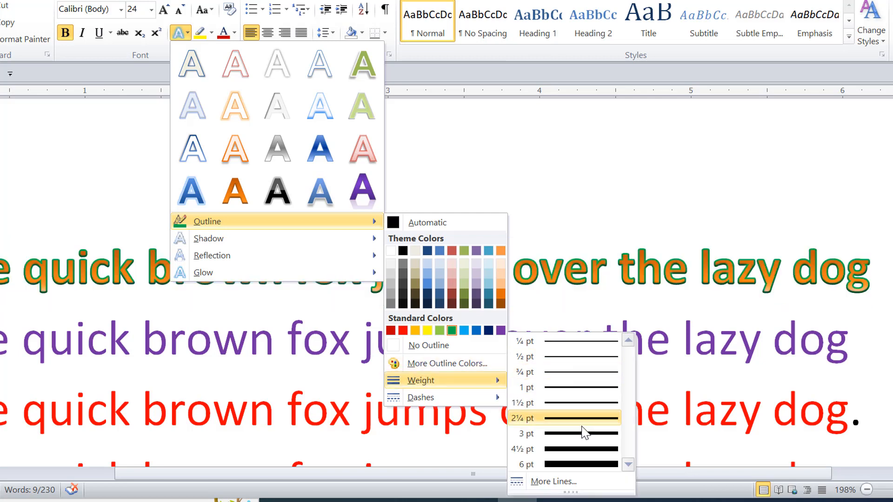
left_click(578, 388)
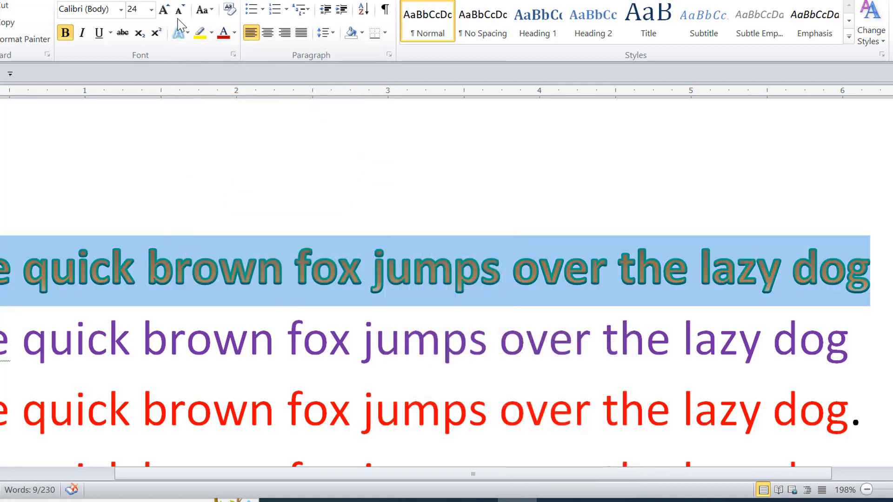
Set the dash style of the orange line's green text outline to Round Dot.
left_click(179, 32)
mouse_move(224, 238)
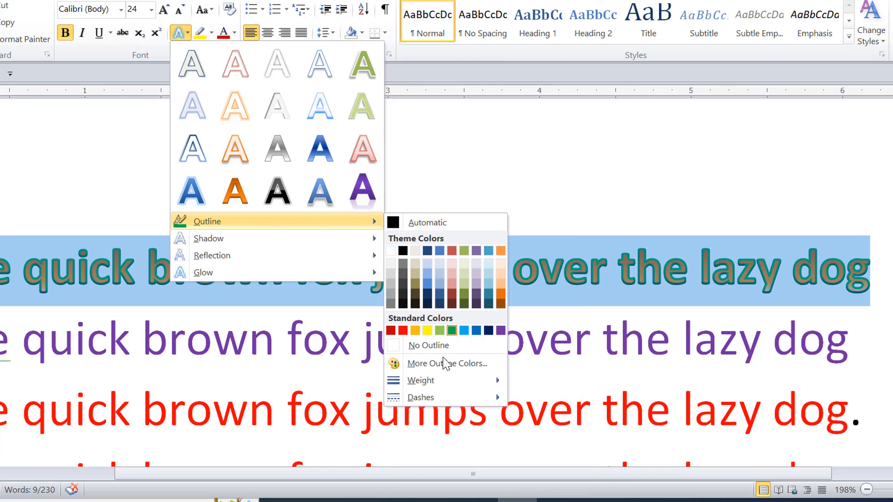
mouse_move(436, 398)
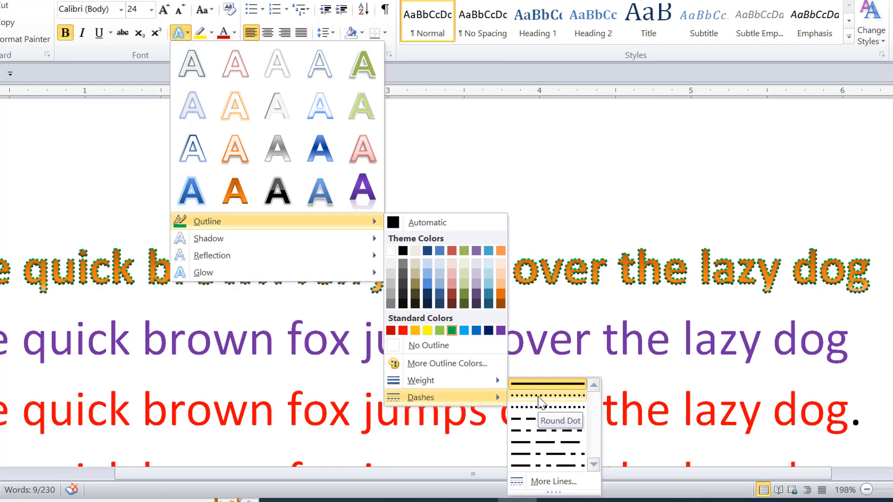
left_click(540, 401)
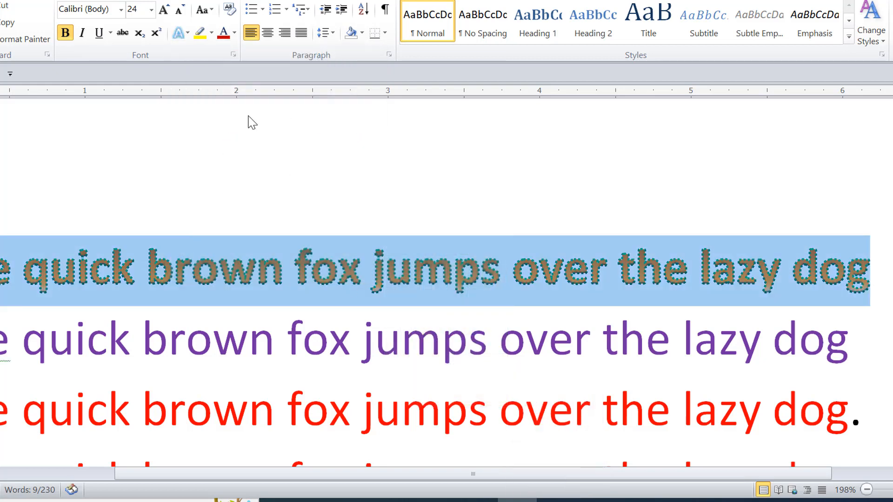
Apply the outer shadow offset diagonally up and to the right to the orange line and deselect it.
left_click(187, 33)
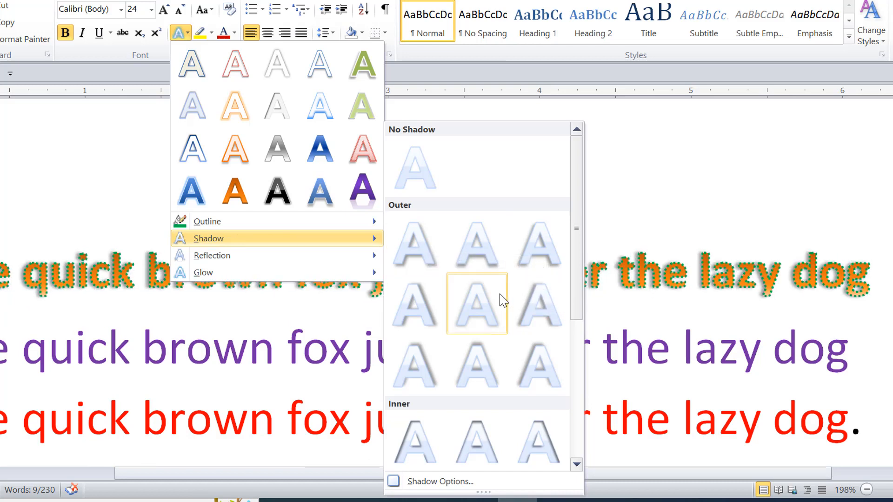
left_click(424, 366)
left_click(254, 310)
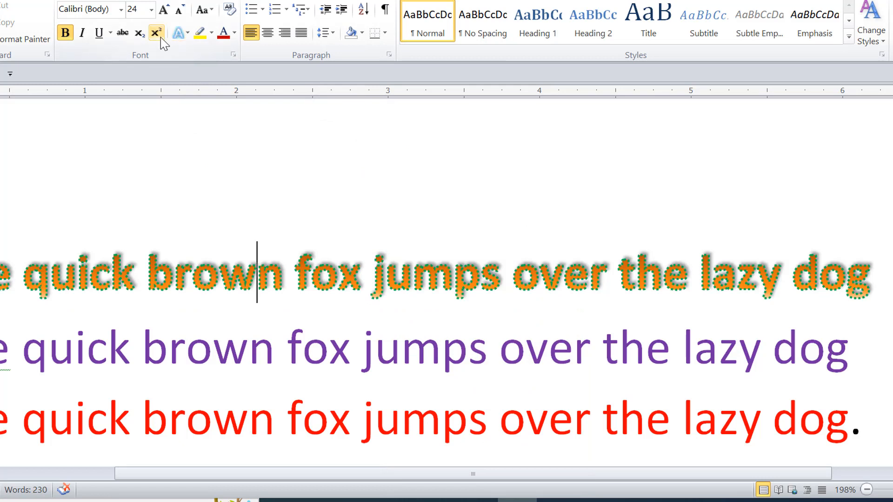
left_click(187, 35)
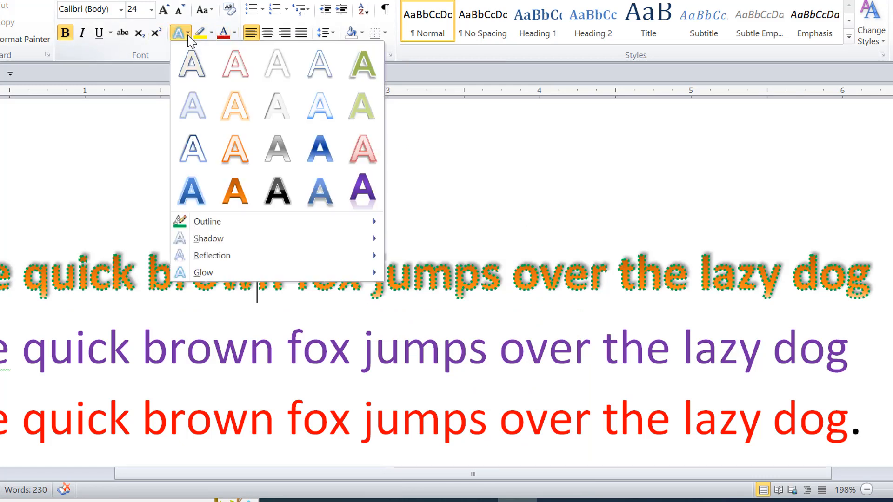
mouse_move(314, 244)
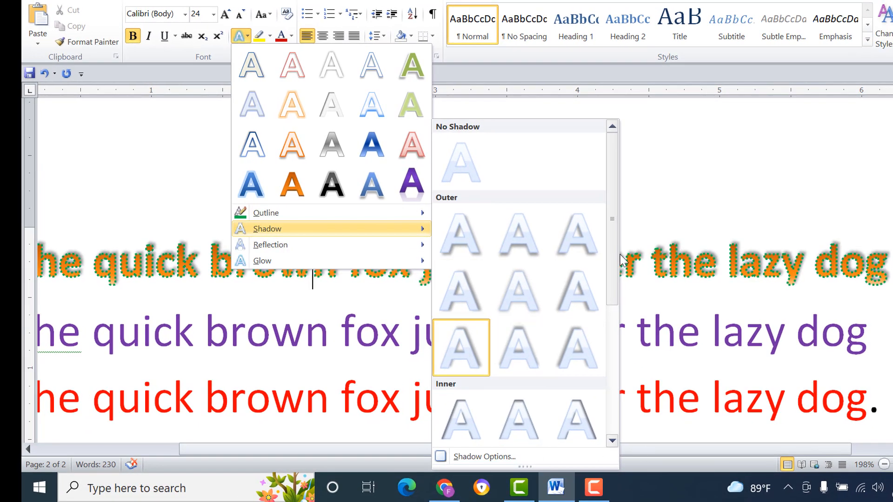
left_click_drag(612, 250, 610, 315)
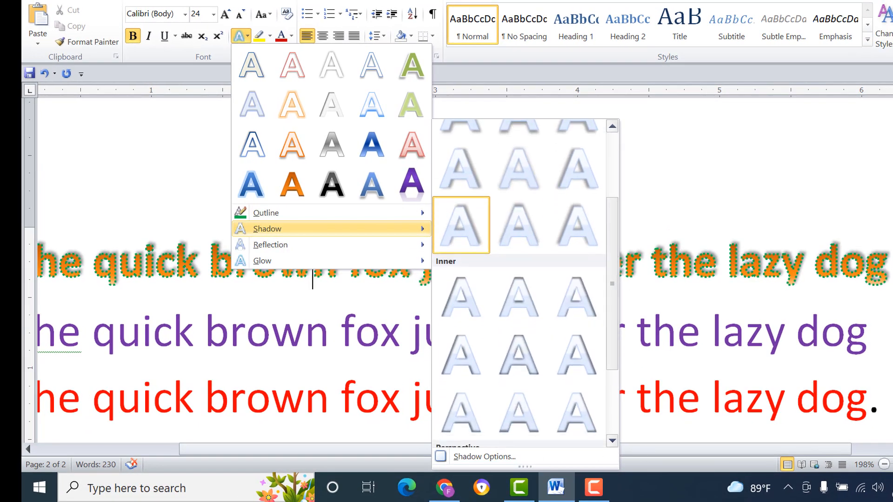
left_click(477, 456)
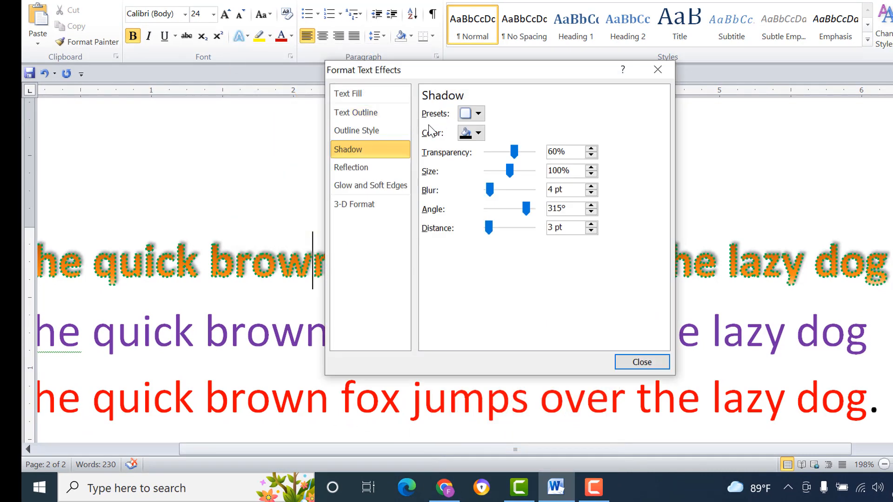
left_click(477, 134)
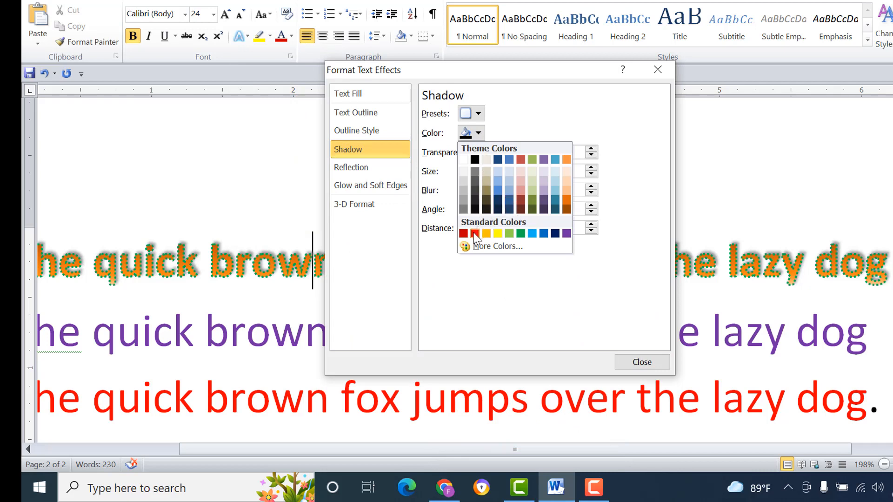
left_click(153, 293)
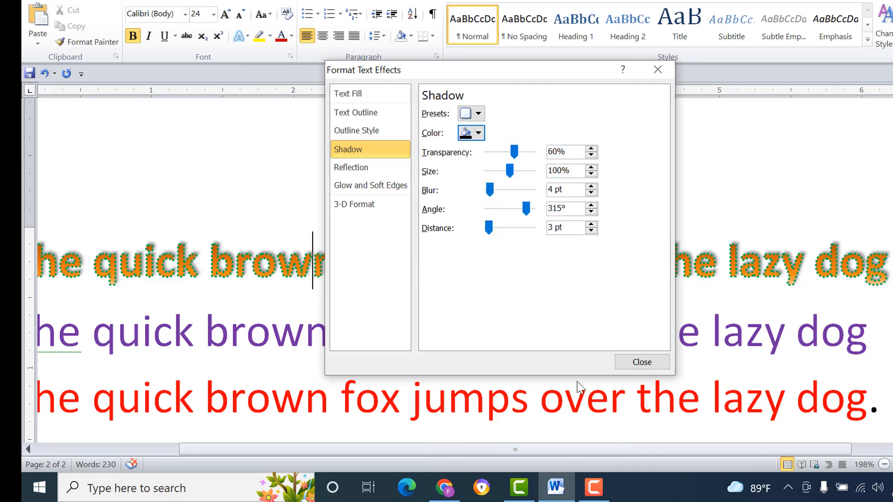
left_click(641, 362)
Select the whole orange line, set its text shadow colour to standard red in the shadow options, and deselect it.
left_click_drag(861, 251, 110, 278)
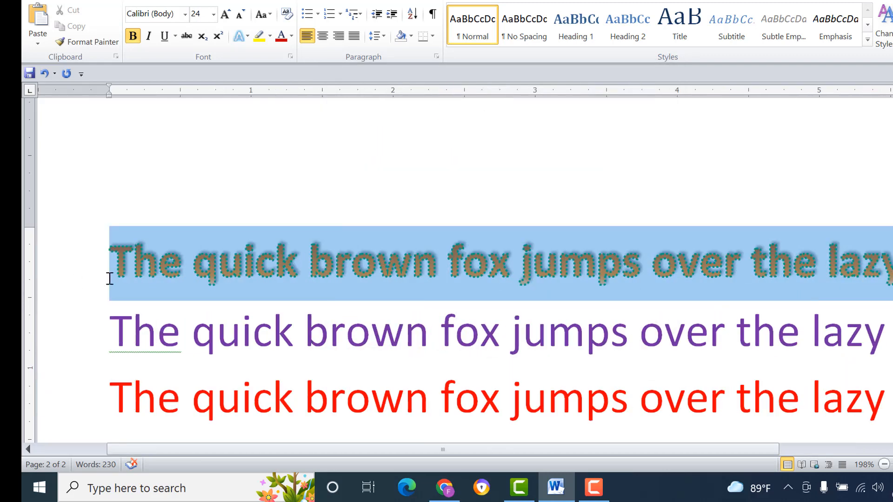
left_click(248, 36)
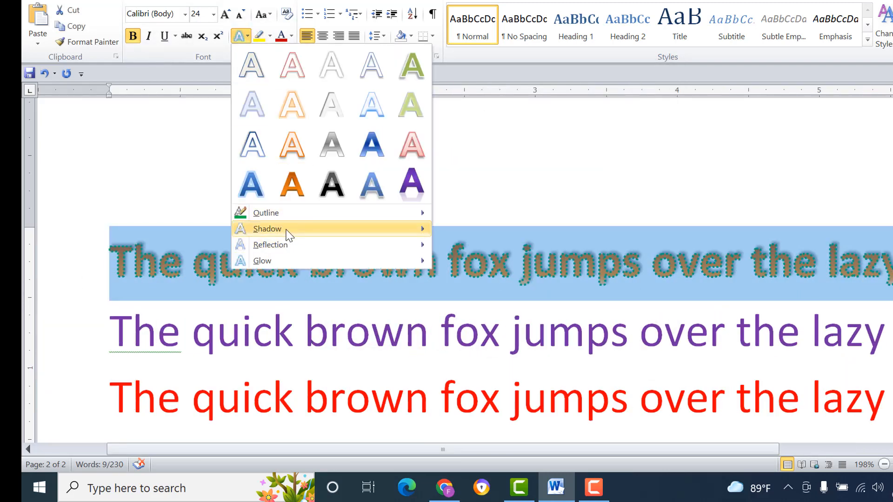
mouse_move(288, 235)
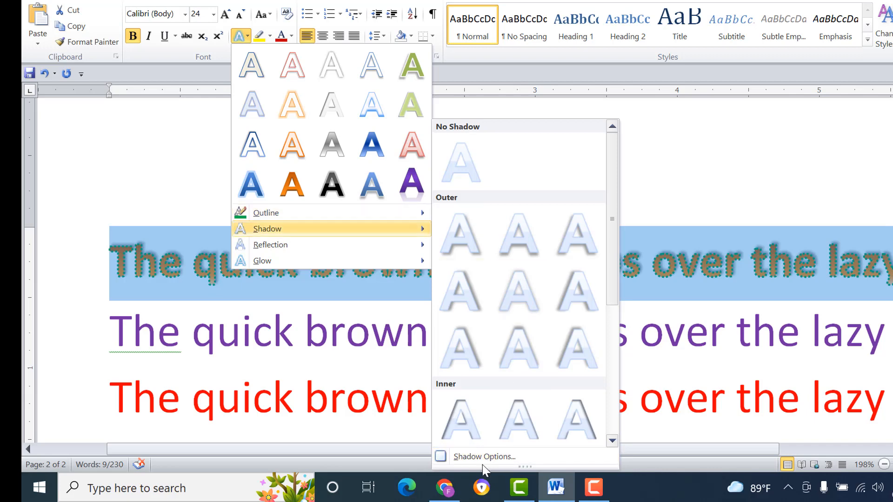
left_click(474, 455)
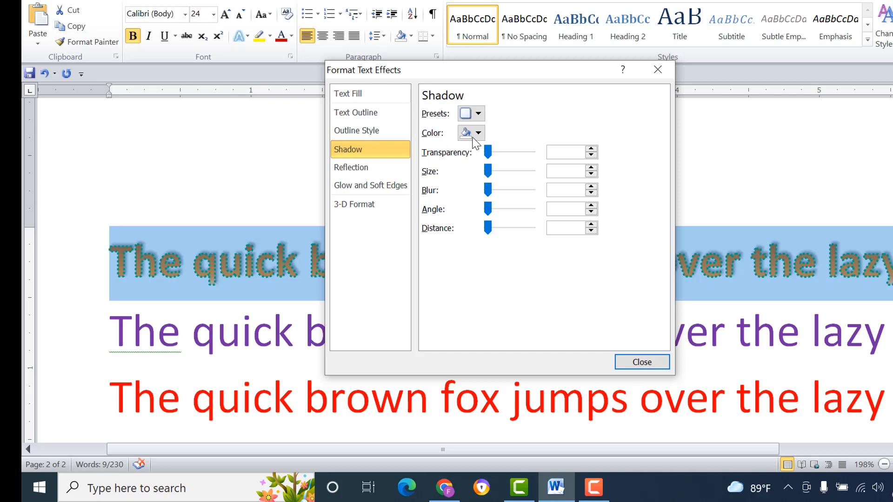
left_click(478, 134)
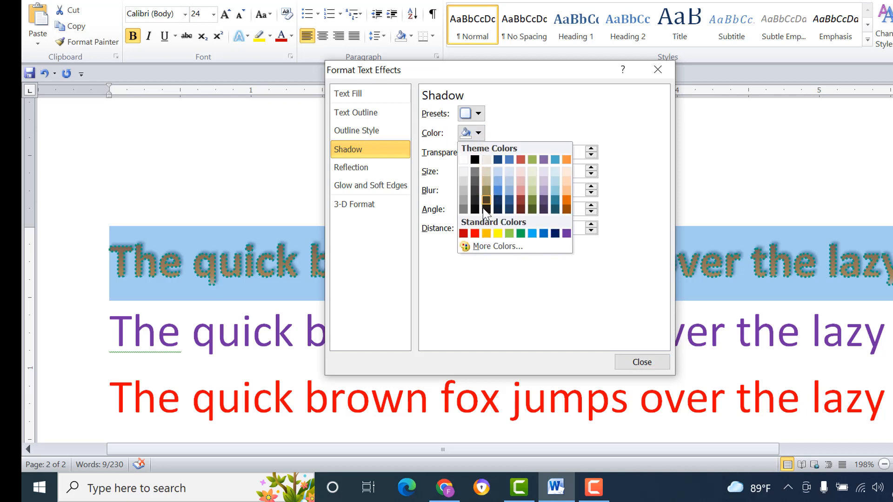
left_click(475, 234)
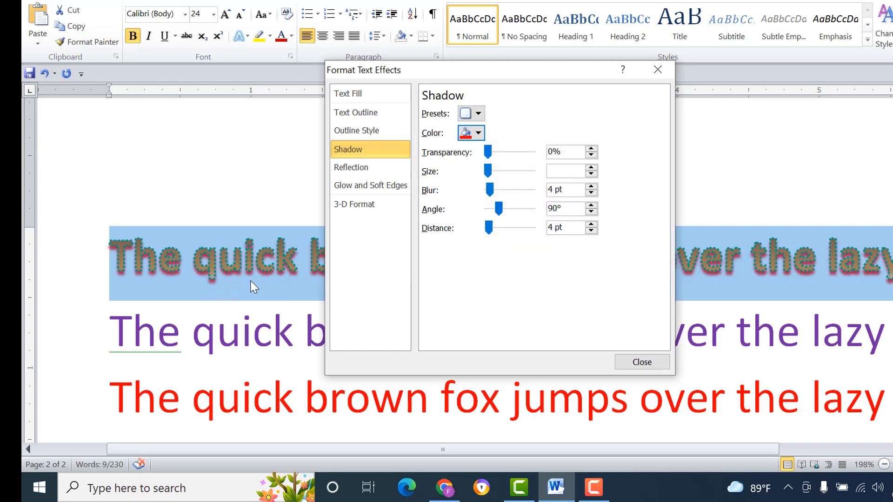
left_click(740, 265)
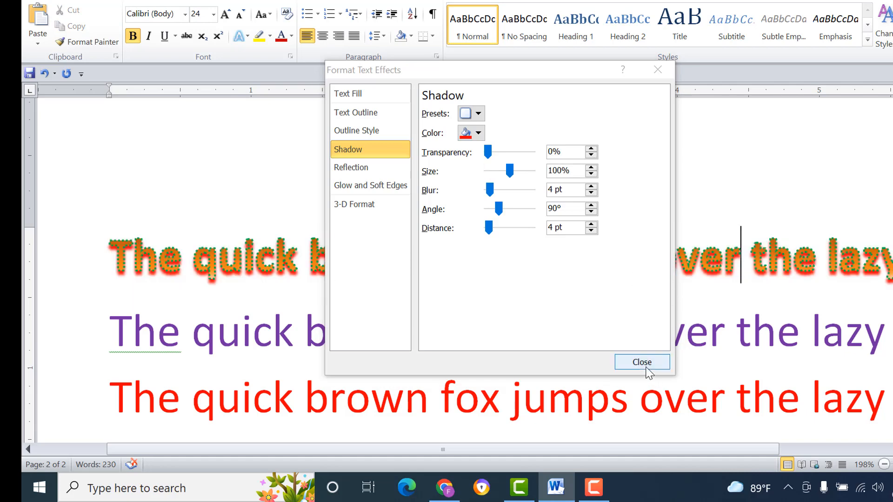
left_click(646, 370)
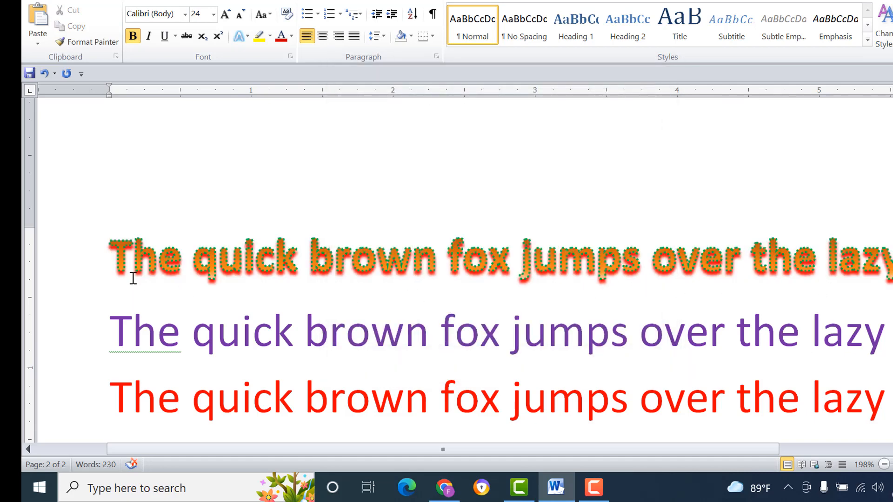
Try to apply the first reflection variation without selecting the orange line.
left_click(248, 39)
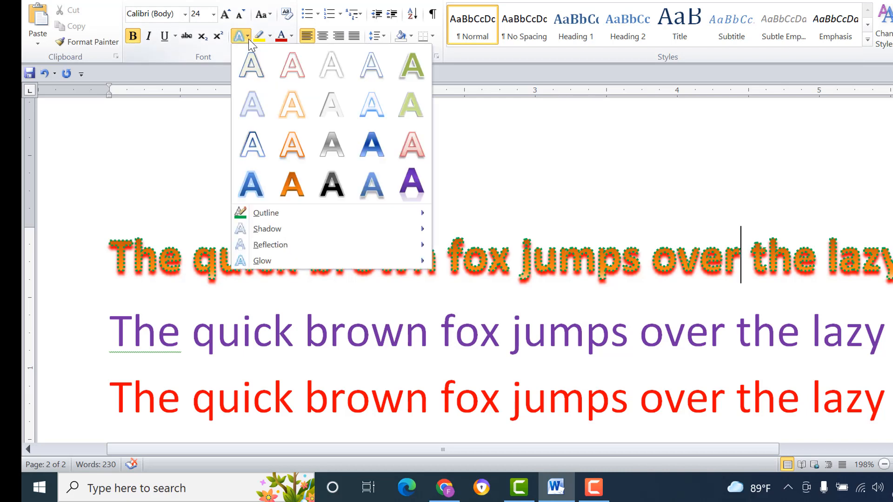
mouse_move(300, 246)
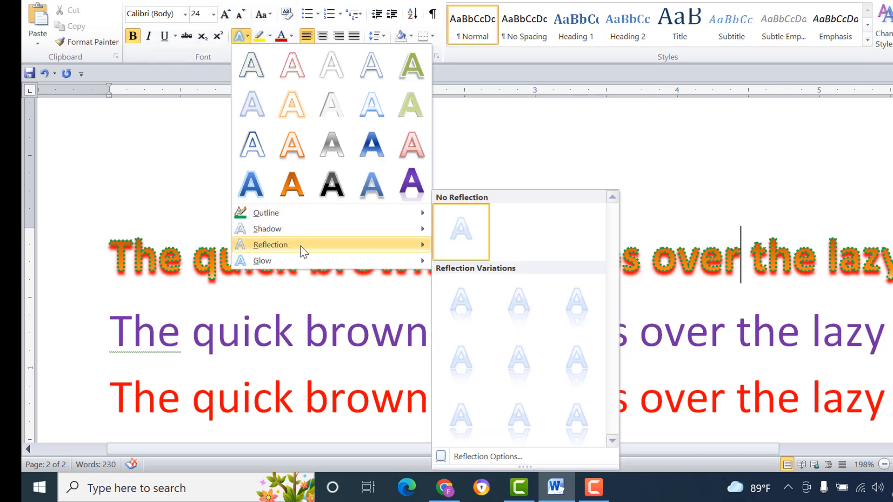
left_click(471, 312)
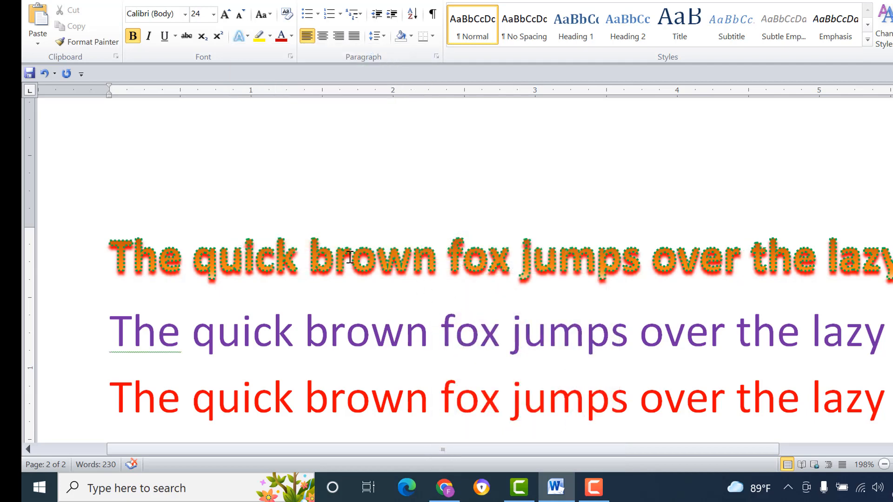
Select the whole orange line, apply the first reflection variation, and deselect it to view the effect.
left_click_drag(120, 267, 886, 265)
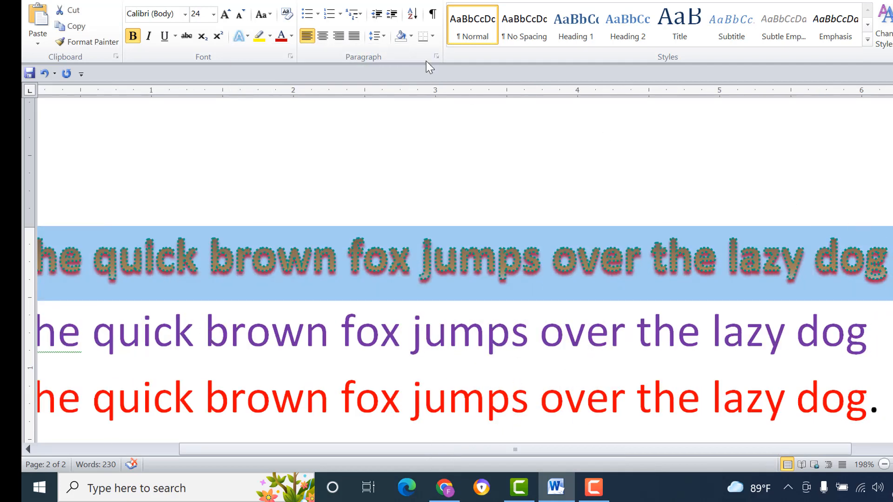
left_click(240, 39)
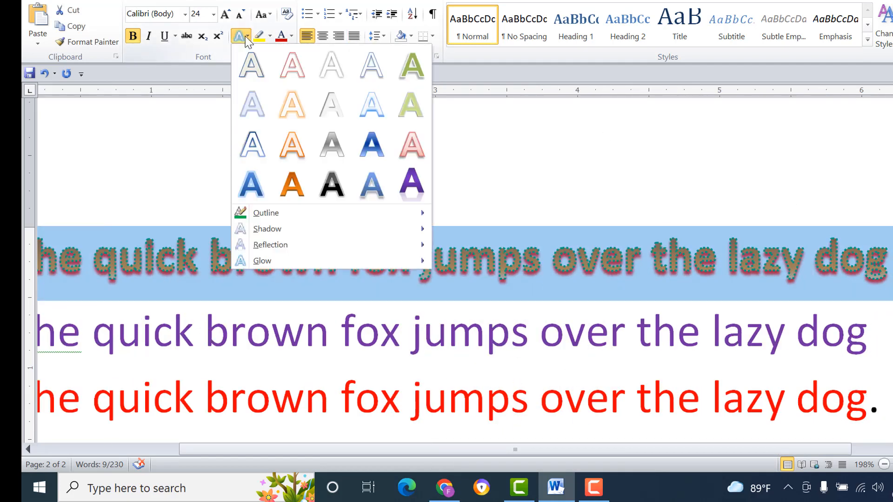
mouse_move(274, 249)
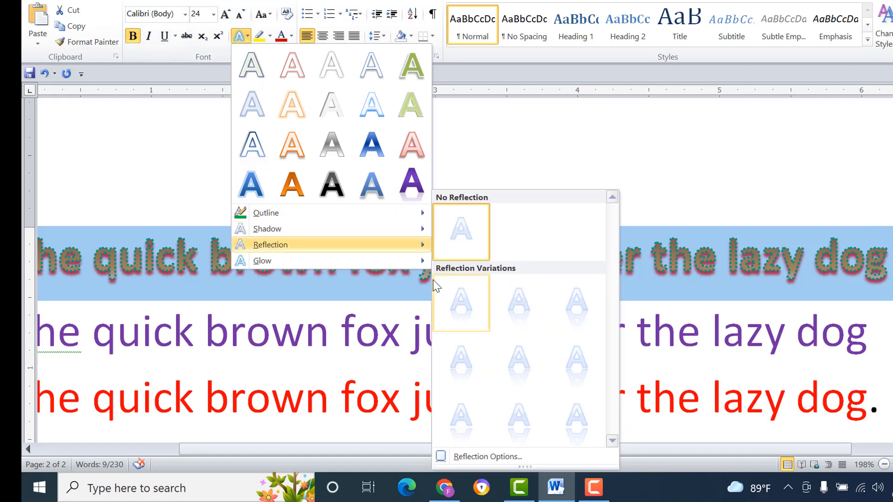
left_click(469, 303)
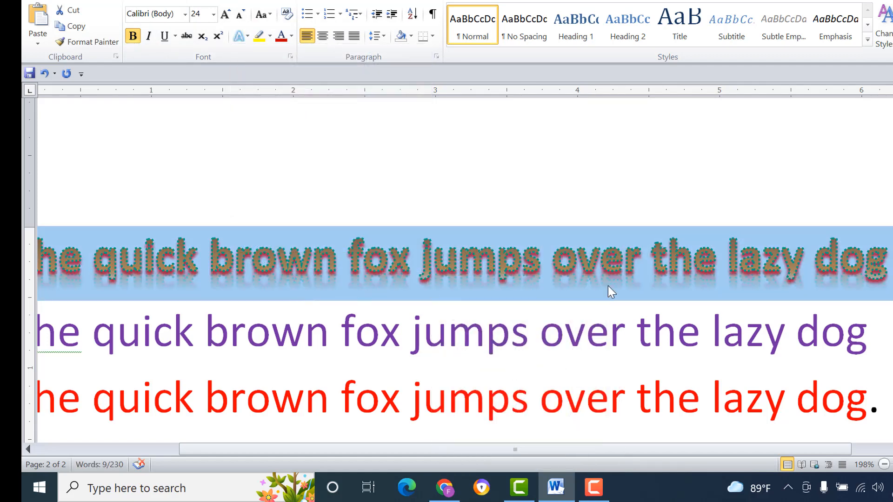
left_click(644, 272)
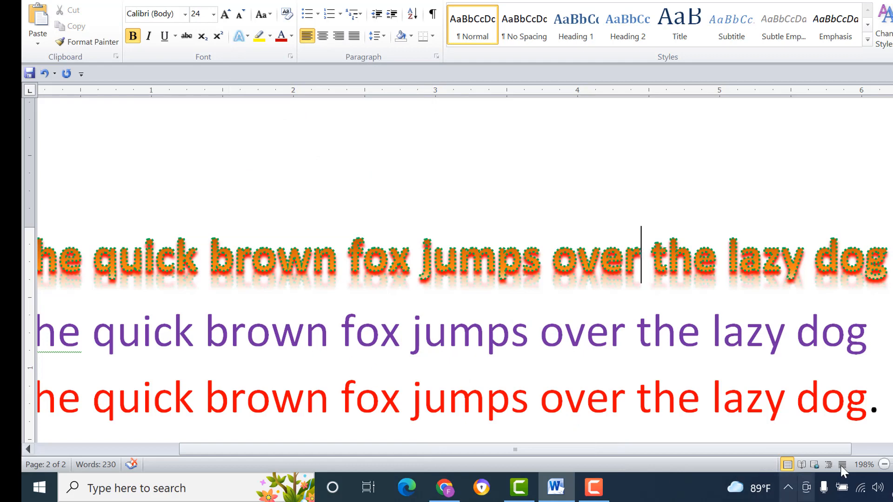
scroll(455, 269, "down", 9)
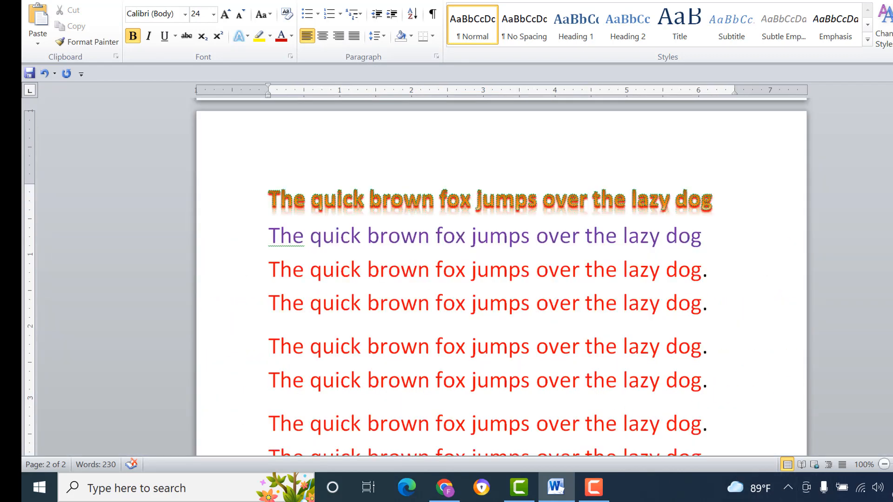
scroll(456, 270, "up", 12)
scroll(208, 240, "down", 7)
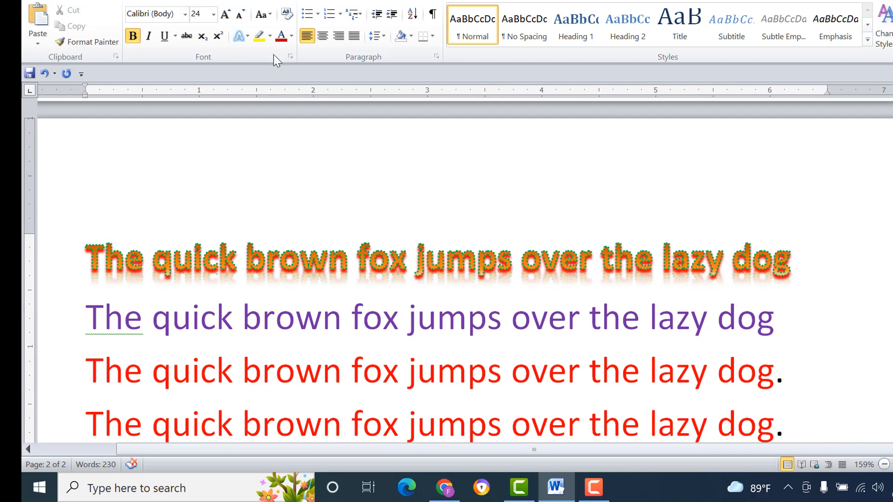
left_click(242, 36)
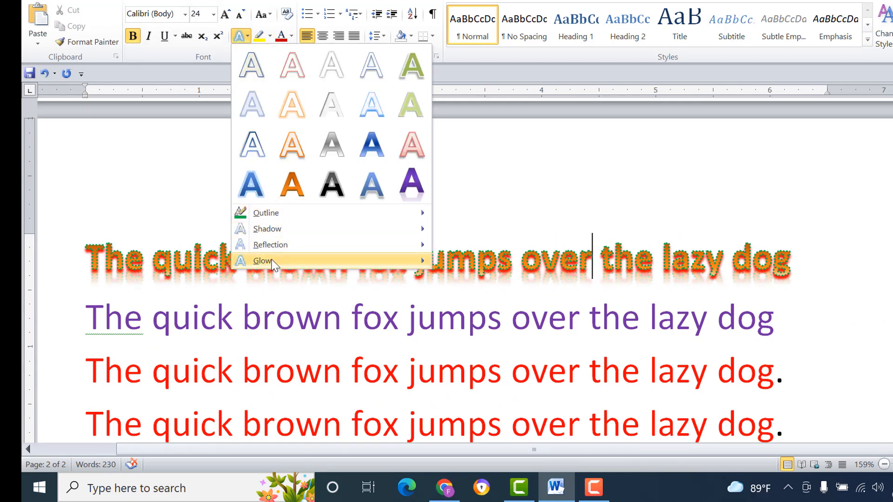
mouse_move(274, 265)
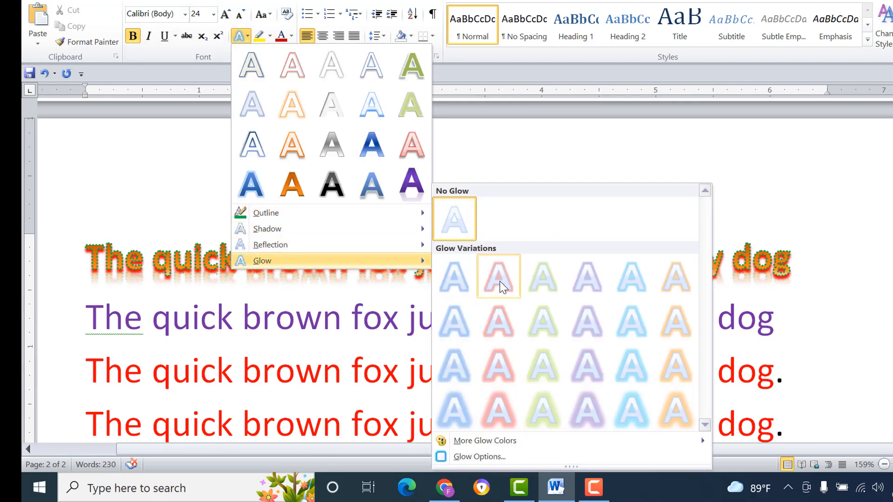
left_click(856, 269)
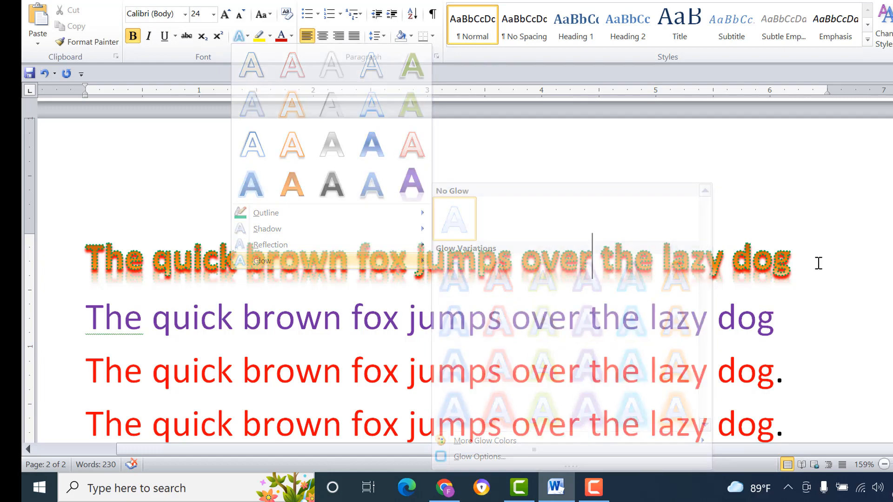
Select the whole orange line, apply the red glow variation from the first row, and deselect it to view the effect.
left_click_drag(817, 262, 85, 262)
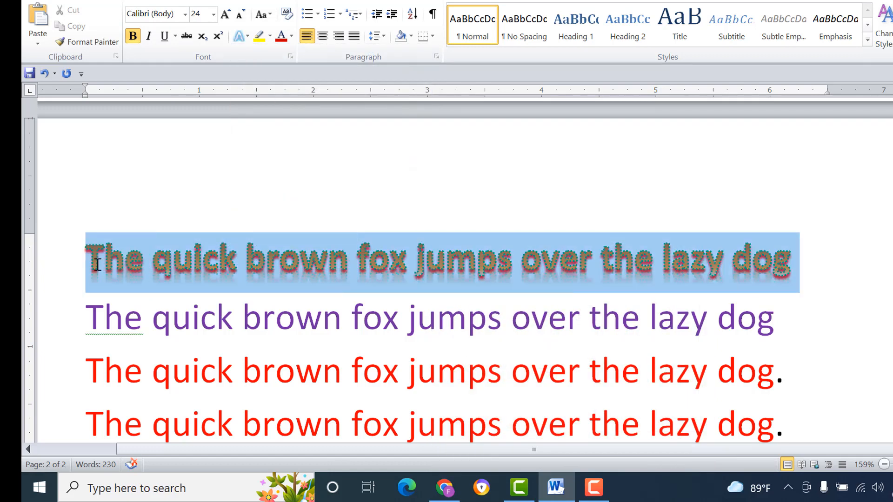
left_click(246, 36)
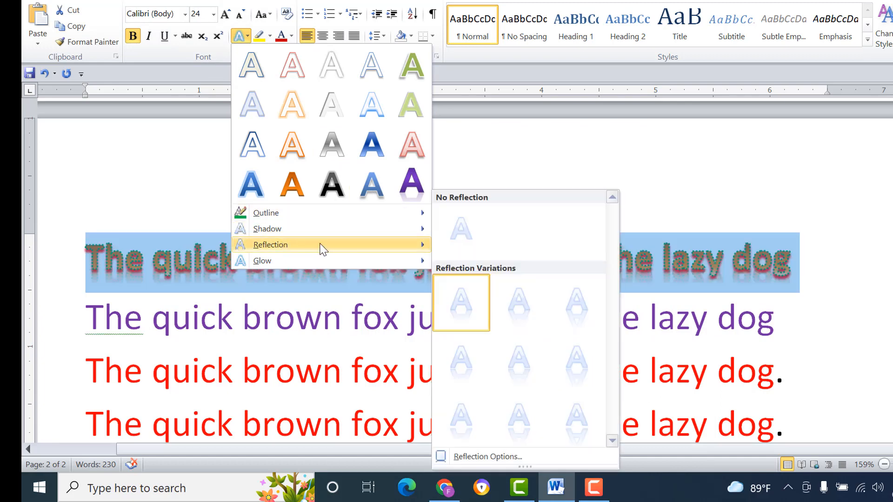
mouse_move(392, 261)
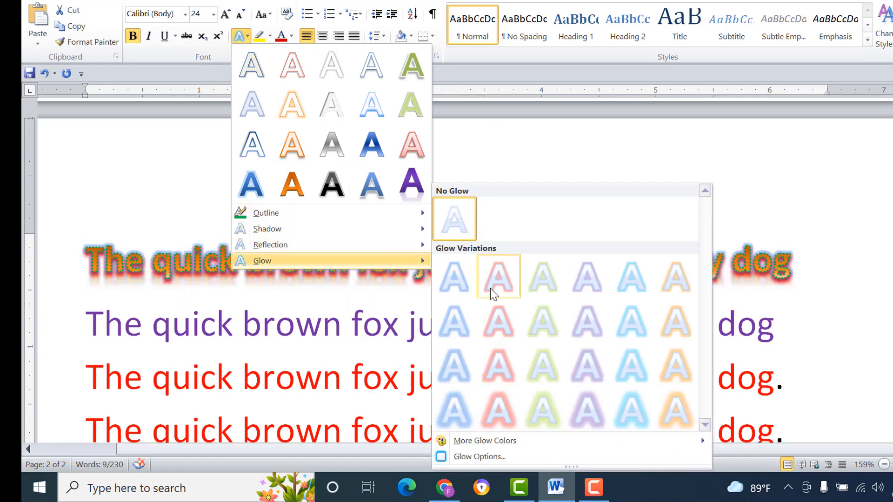
left_click(501, 294)
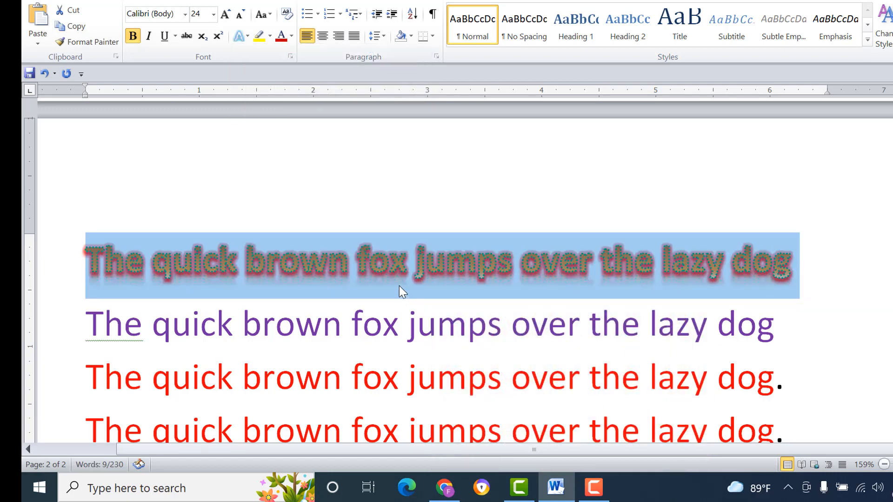
left_click(724, 279)
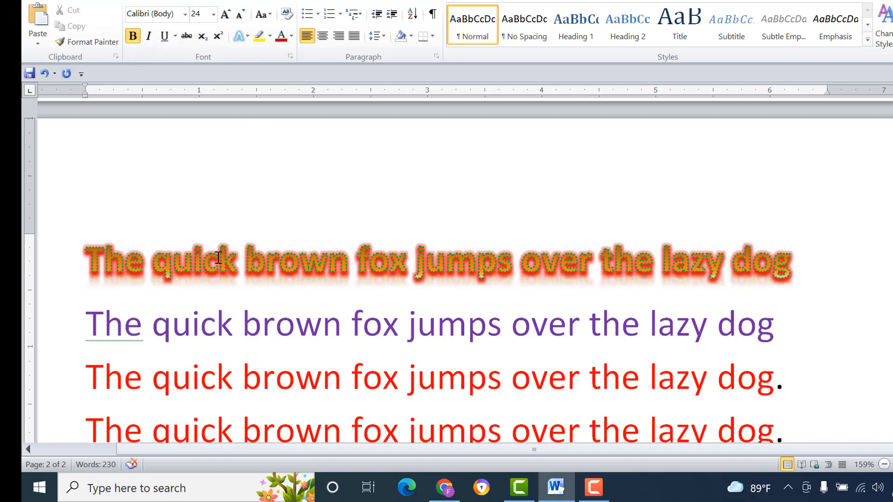
Highlight the entire purple line below the glowing line in pink and deselect it.
left_click_drag(89, 334, 783, 311)
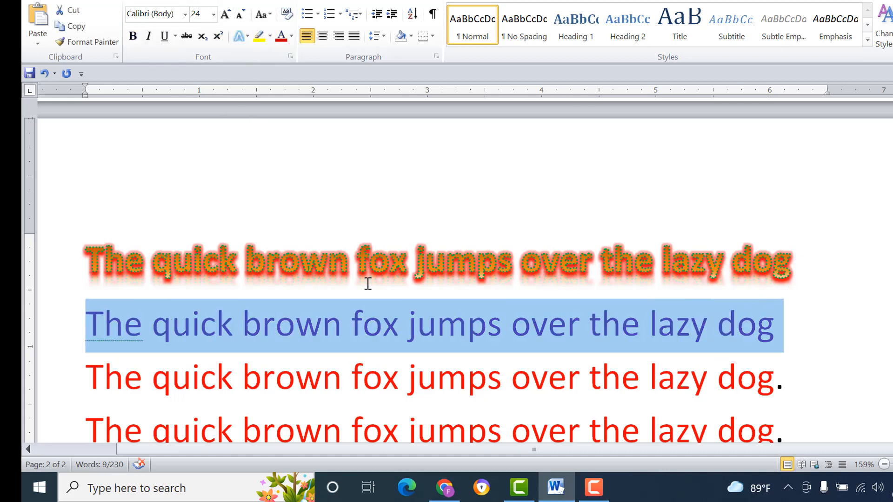
left_click(270, 36)
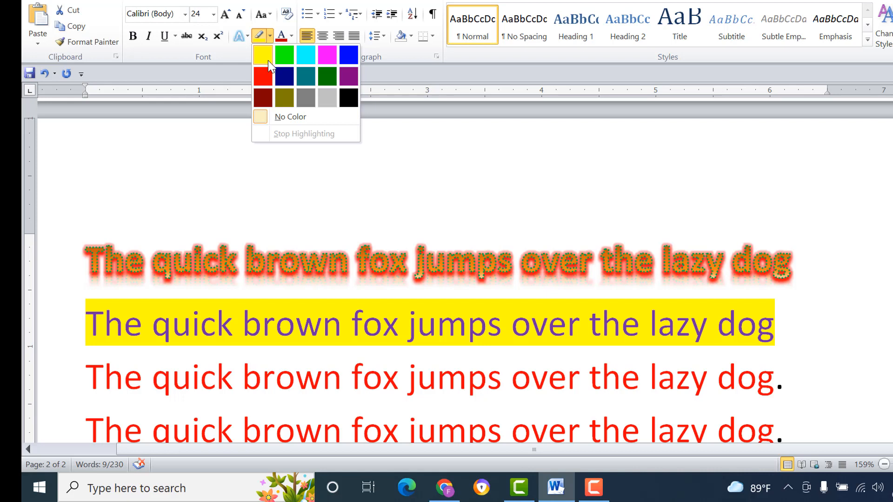
left_click(332, 58)
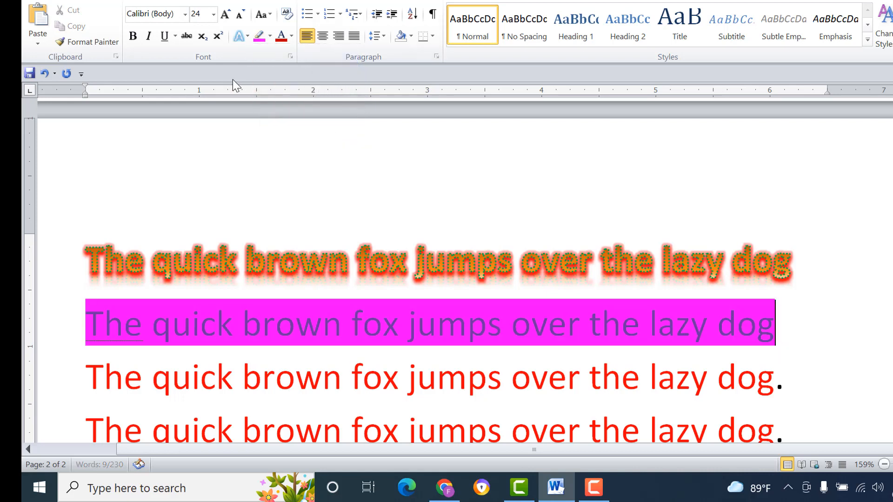
left_click(210, 336)
Turn on the text highlighter and mark the red sentence directly below the pink-highlighted purple line in pink.
key("End")
left_click(259, 36)
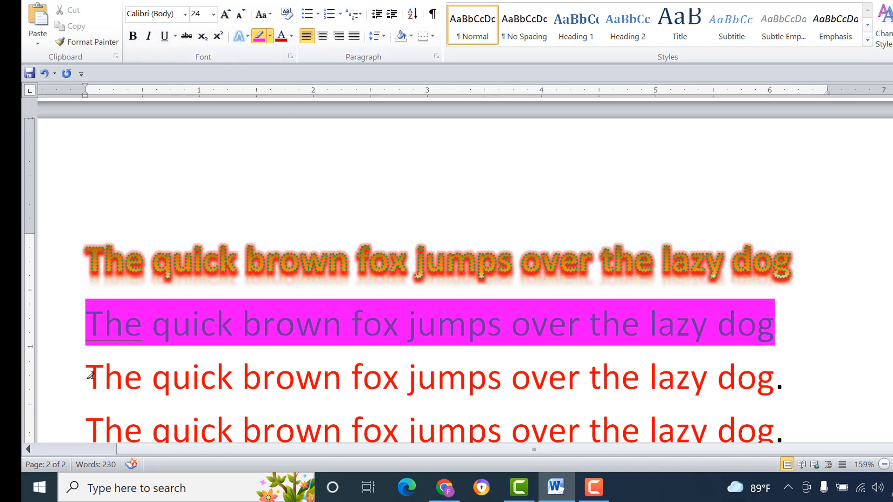
left_click_drag(91, 375, 775, 383)
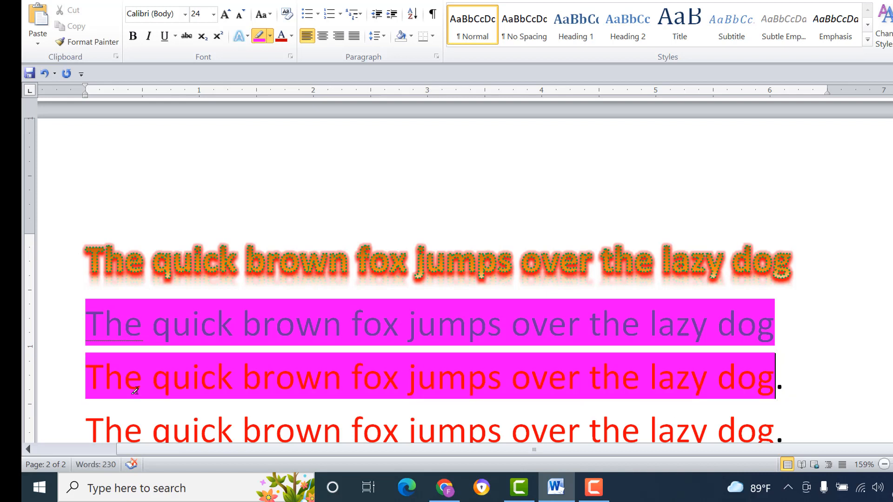
Switch the highlighter colour to yellow and mark the next two red sentences below the pink-highlighted lines.
left_click(270, 36)
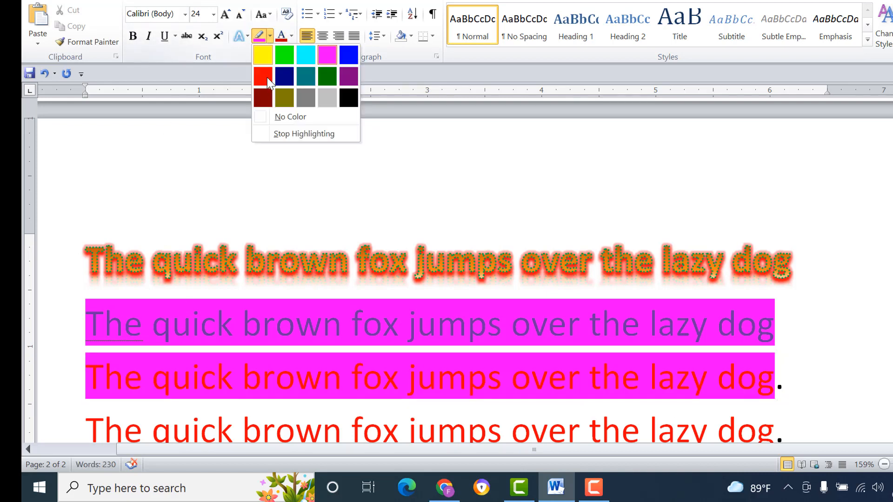
left_click(264, 56)
scroll(259, 326, "down", 2)
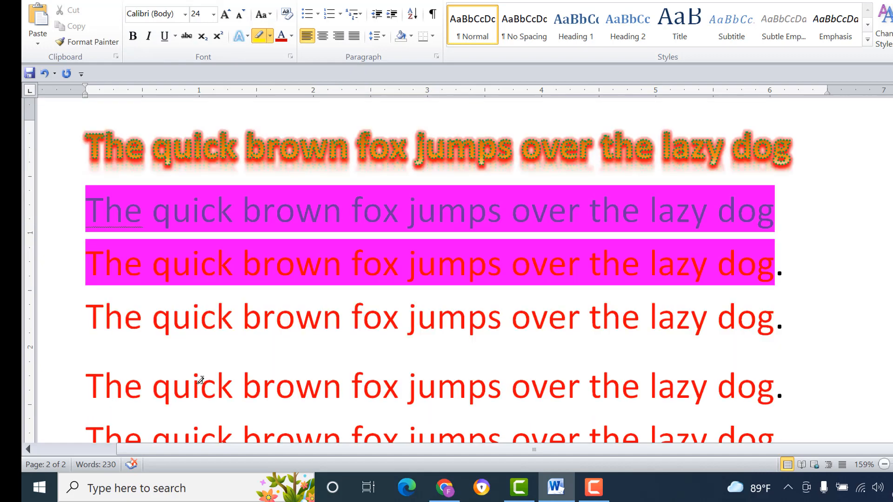
left_click_drag(86, 309, 808, 332)
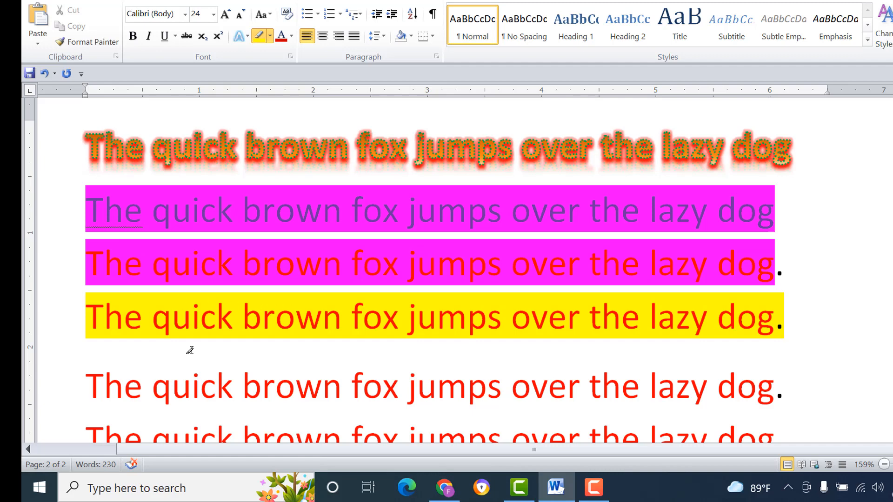
mouse_move(83, 377)
left_mouse_down()
mouse_move(479, 399)
mouse_move(786, 395)
left_mouse_up()
Select the red sentence below the two yellow-highlighted ones, highlight it in violet, and deselect it.
scroll(439, 249, "down", 2)
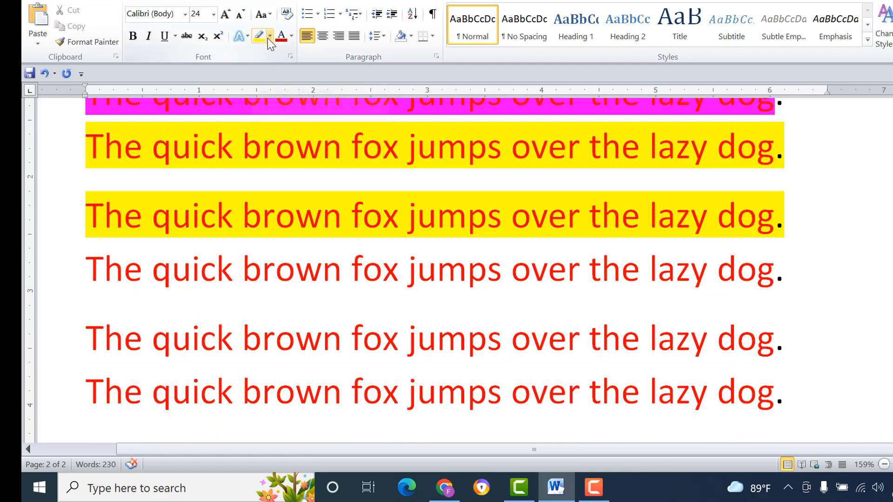
left_click_drag(83, 270, 776, 280)
left_click(111, 268)
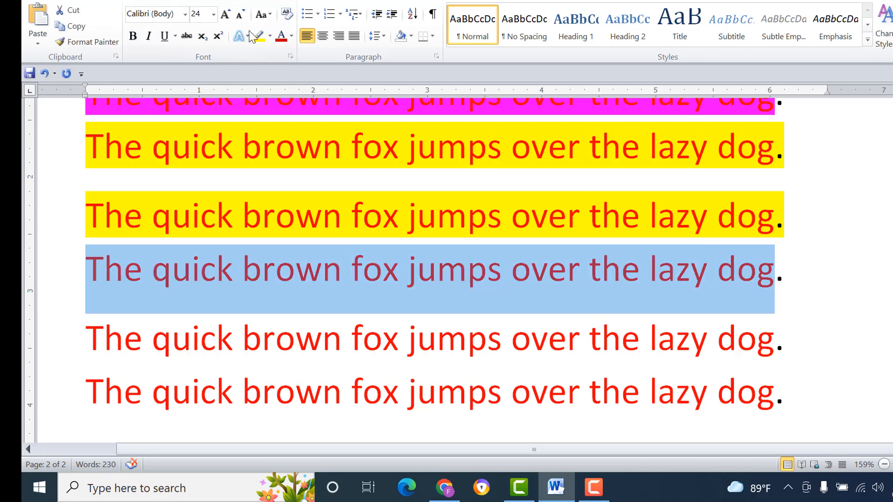
left_click(269, 36)
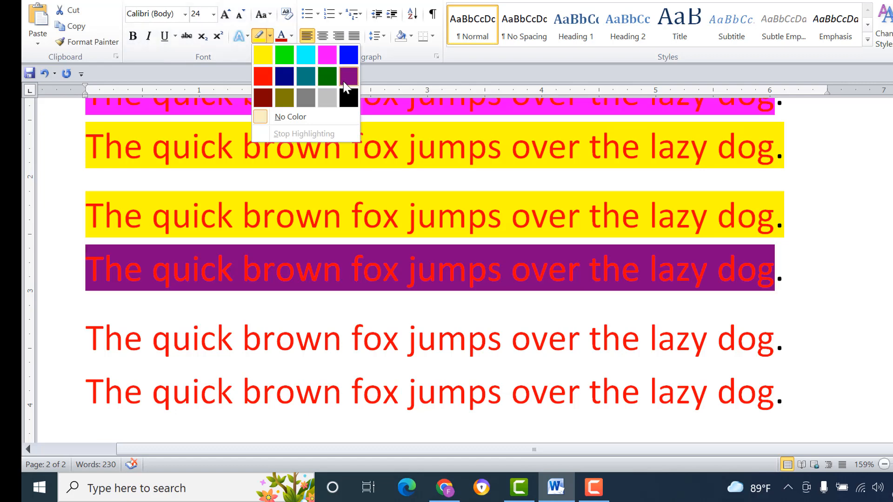
left_click(348, 76)
left_click(130, 339)
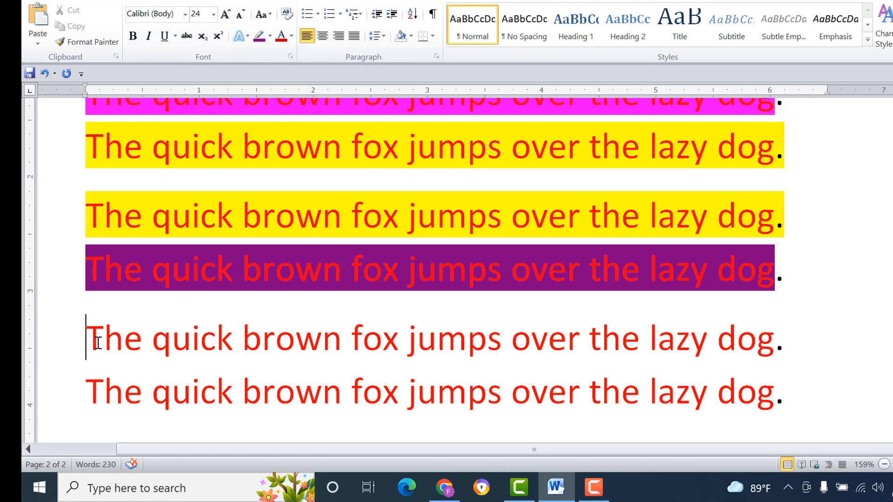
Select the red line below the violet-highlighted sentence, set its font colour to standard purple, and deselect it.
left_click_drag(86, 339, 795, 313)
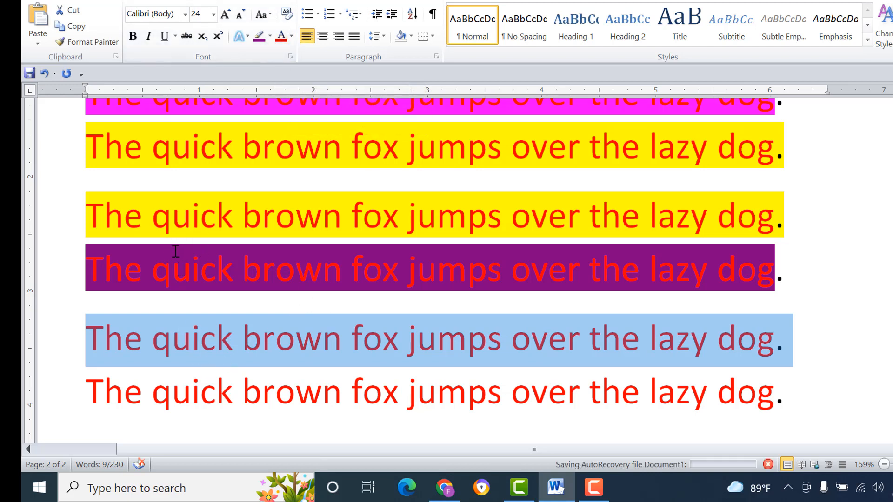
left_click(107, 270)
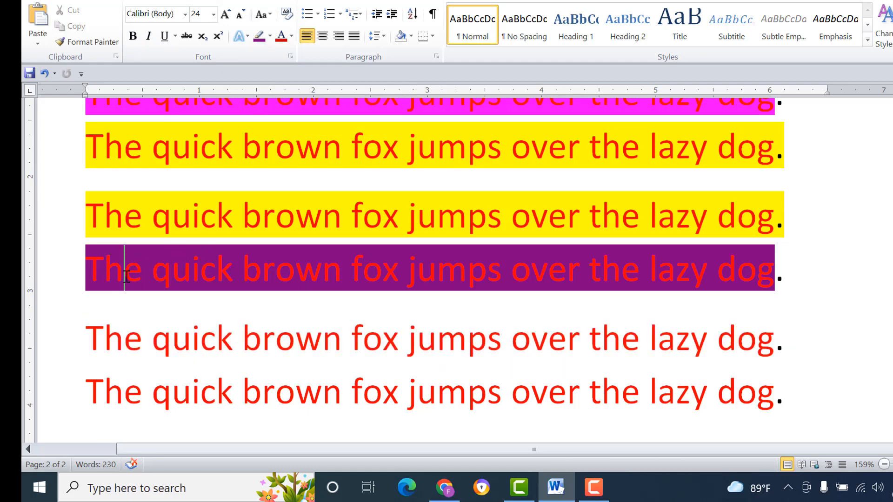
left_click_drag(90, 333, 791, 344)
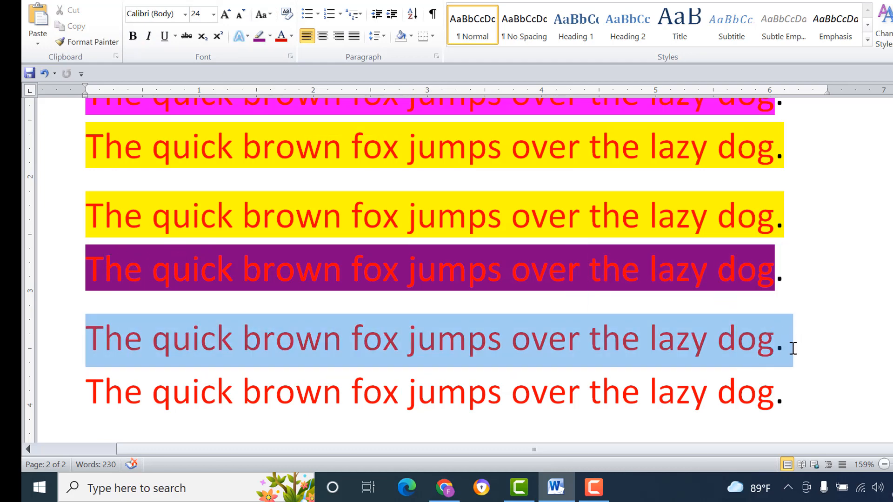
left_click(292, 37)
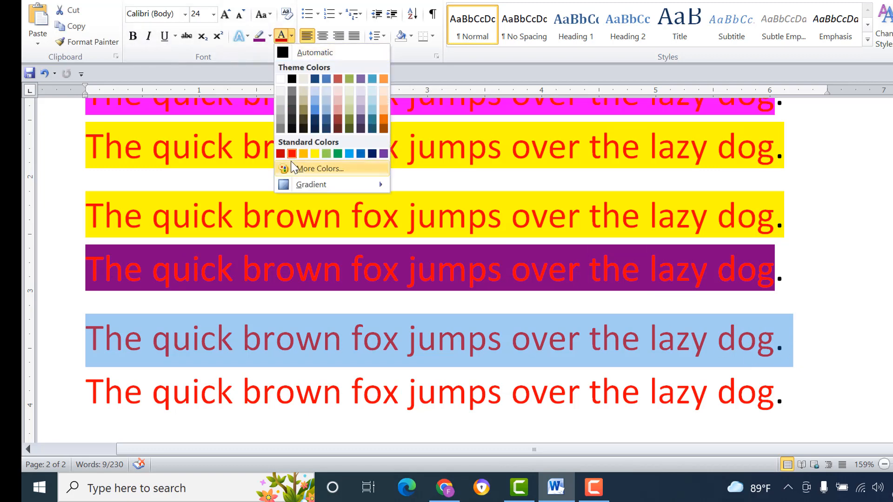
left_click(383, 154)
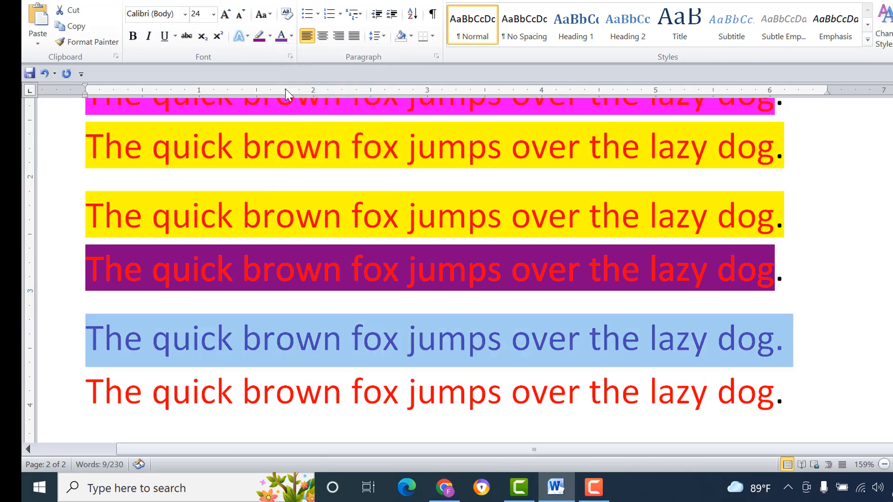
left_click(291, 37)
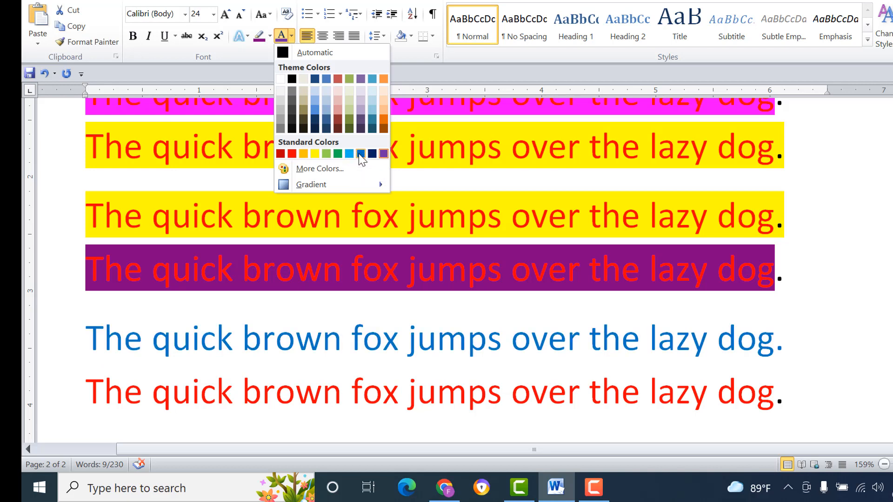
left_click(383, 154)
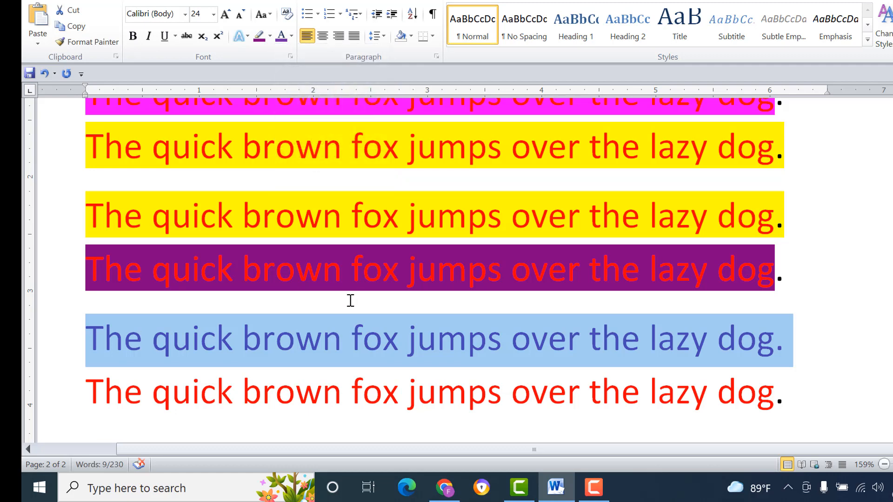
scroll(352, 307, "down", 2)
left_click(336, 216)
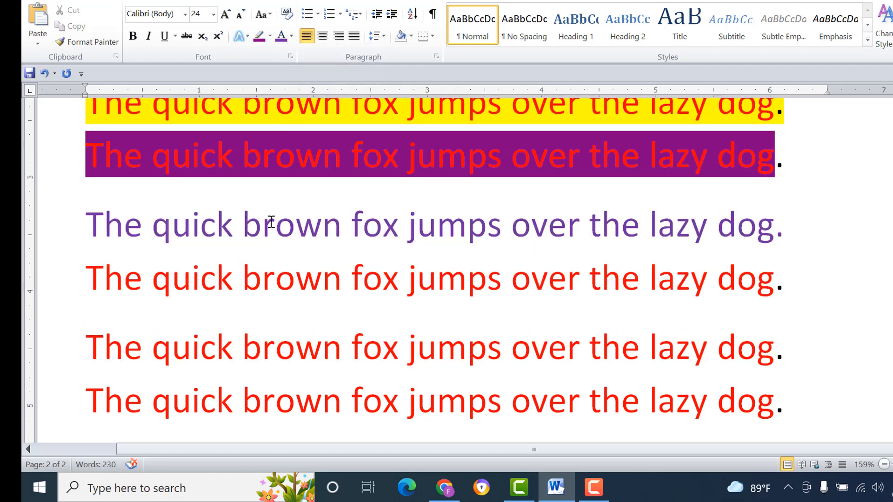
left_click(291, 36)
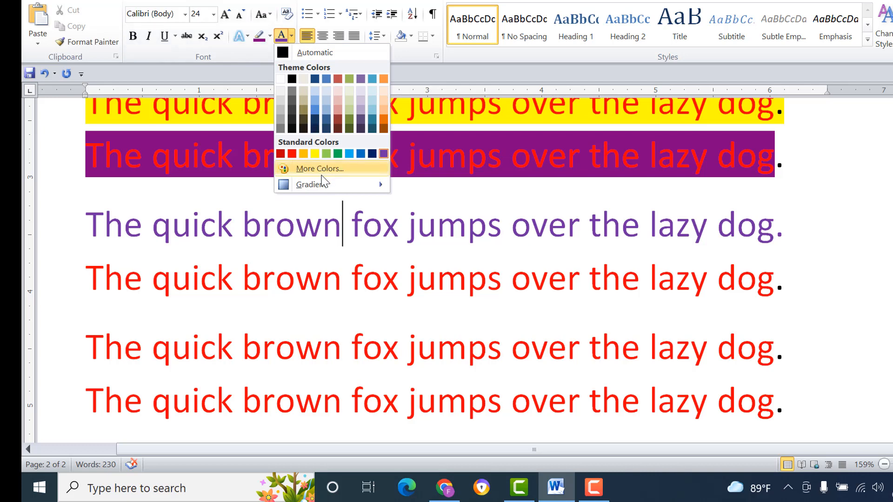
mouse_move(322, 185)
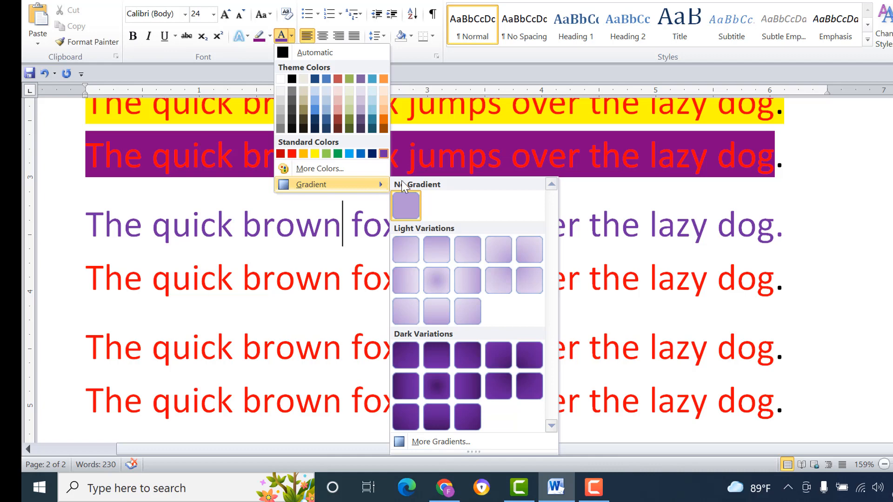
left_click(231, 228)
Select the purple line below the violet-highlighted sentence, set its text fill to solid light blue with 34% transparency, and deselect it.
left_click_drag(80, 224, 793, 235)
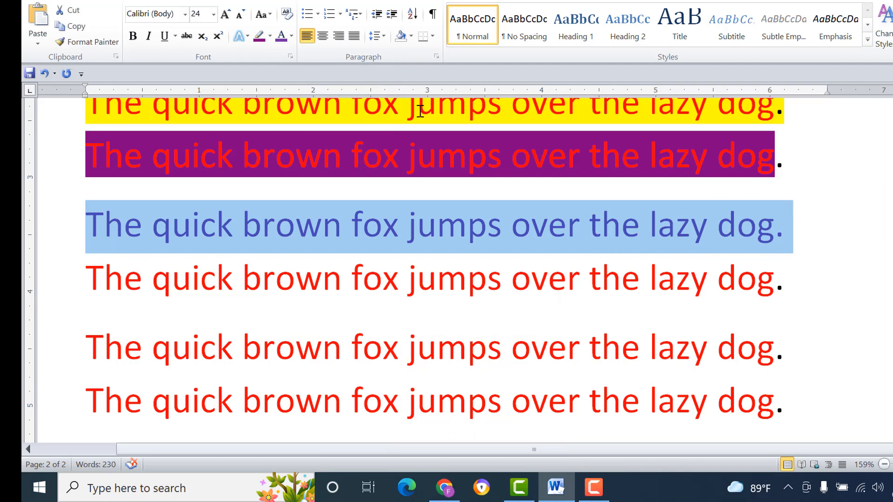
left_click(291, 36)
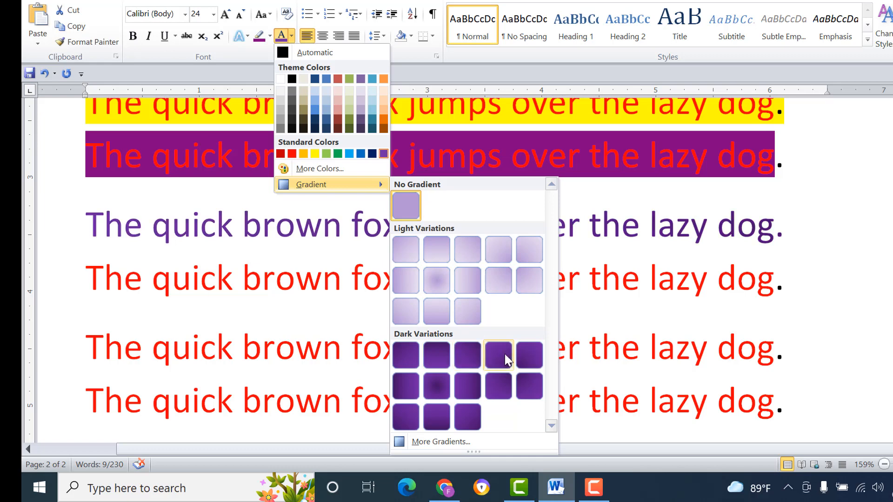
left_click(435, 441)
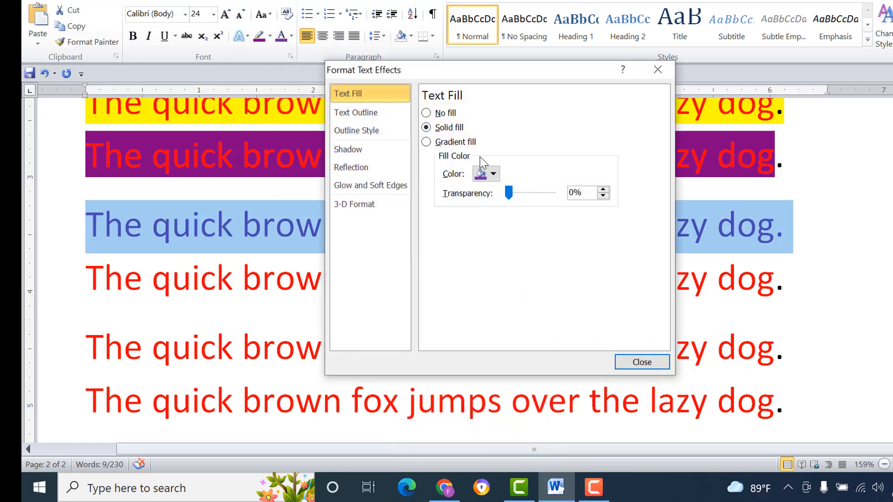
left_click(492, 174)
left_click(521, 230)
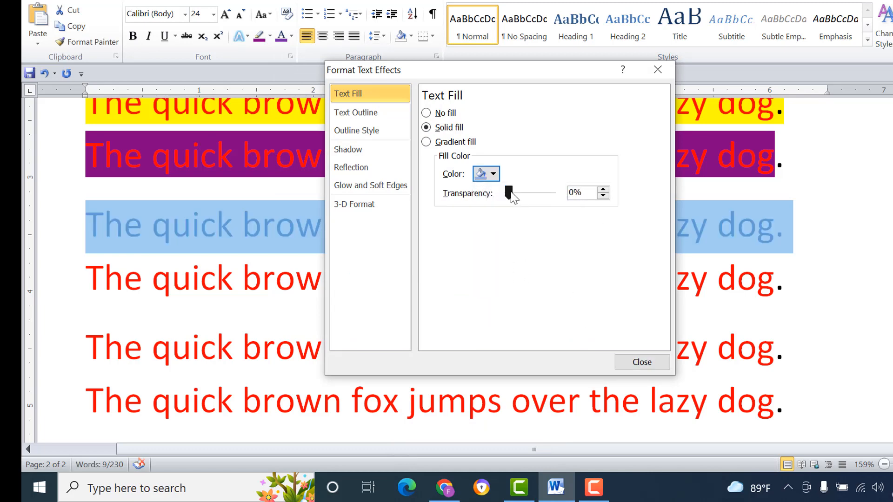
left_click_drag(509, 194, 524, 192)
left_click(638, 362)
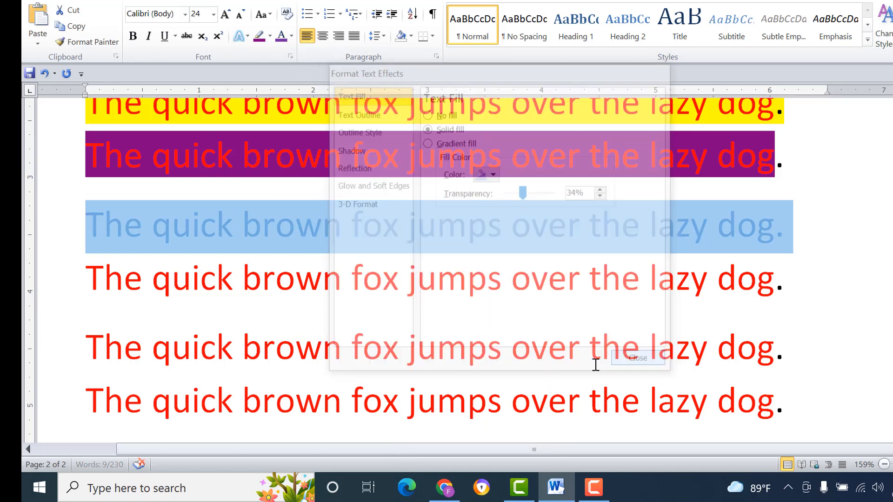
left_click(436, 225)
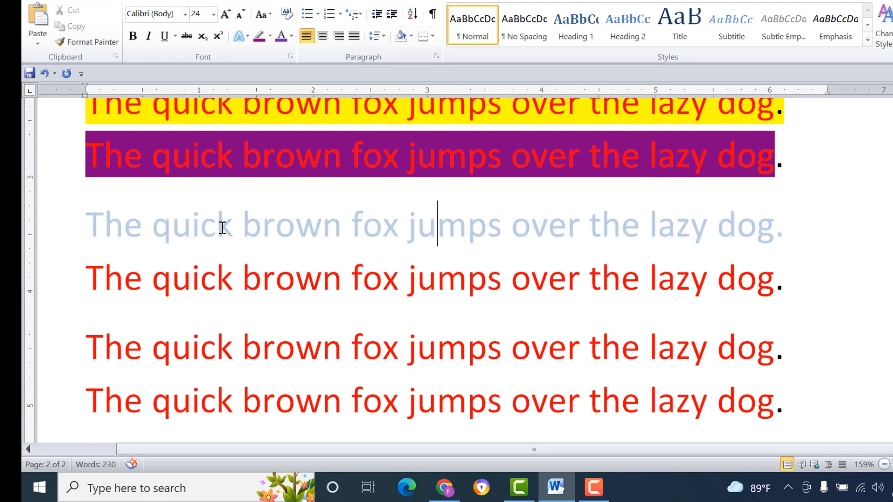
scroll(320, 224, "down", 2)
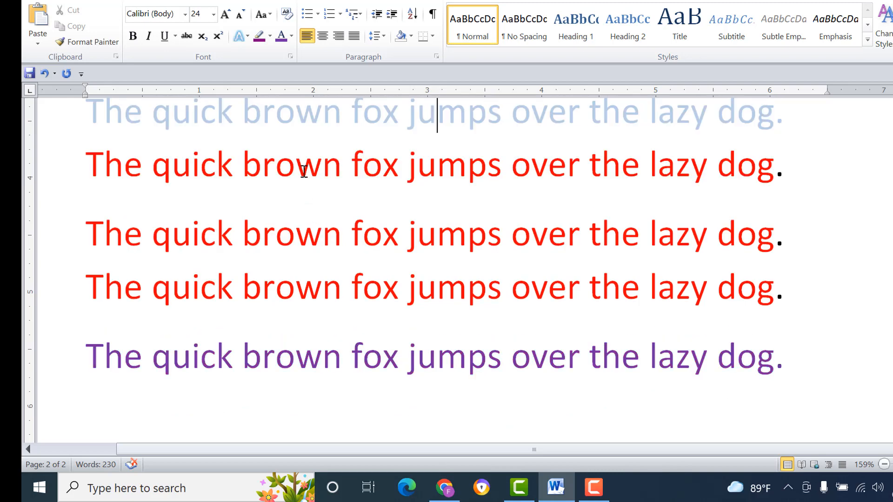
scroll(316, 158, "up", 1)
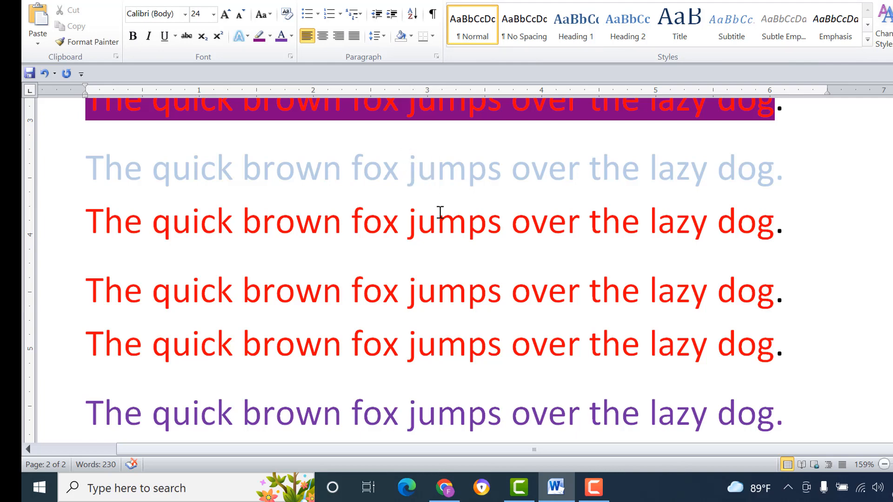
Look back over the formatted samples on both pages and select the red sentence directly below the light blue line.
scroll(439, 209, "up", 15)
scroll(440, 212, "up", 20)
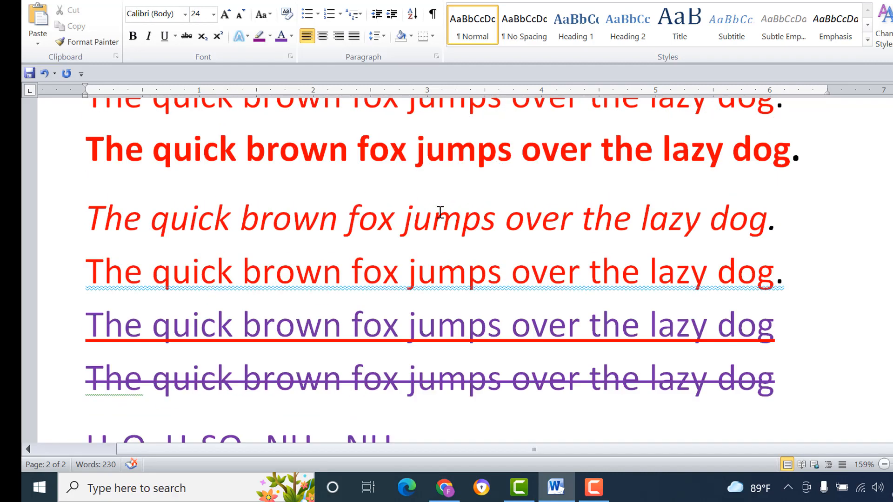
scroll(440, 212, "down", 15)
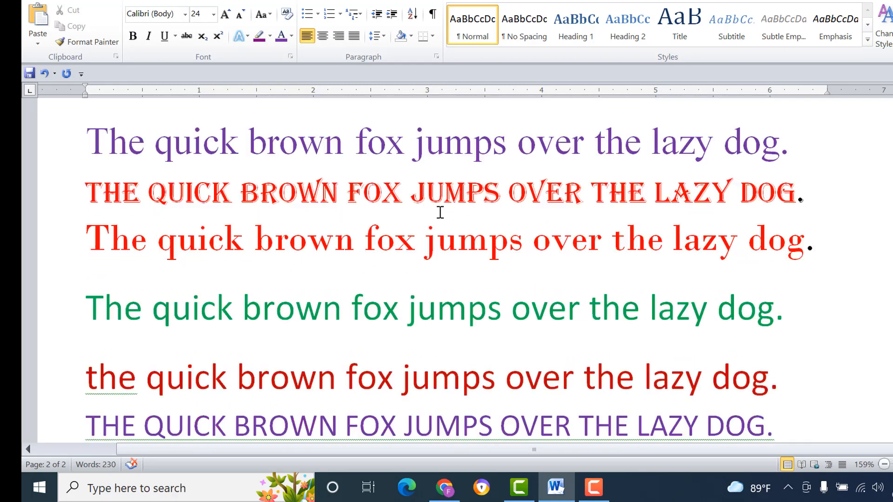
scroll(191, 195, "down", 15)
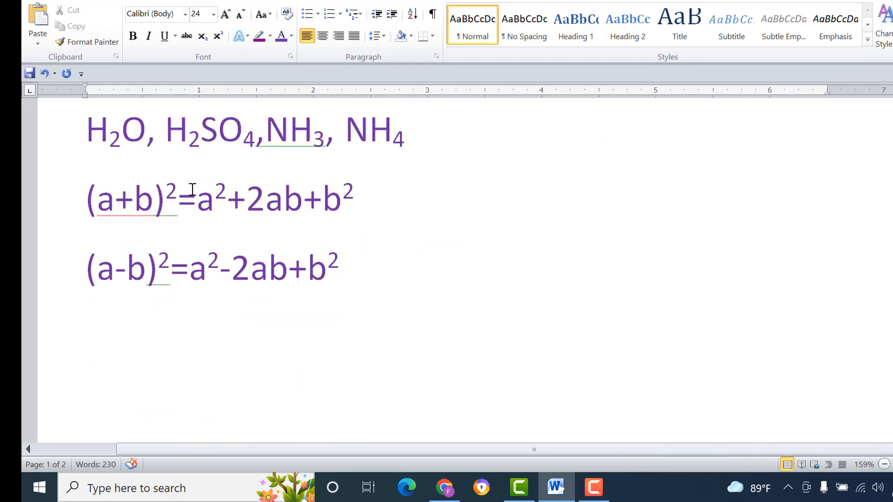
scroll(196, 219, "down", 3)
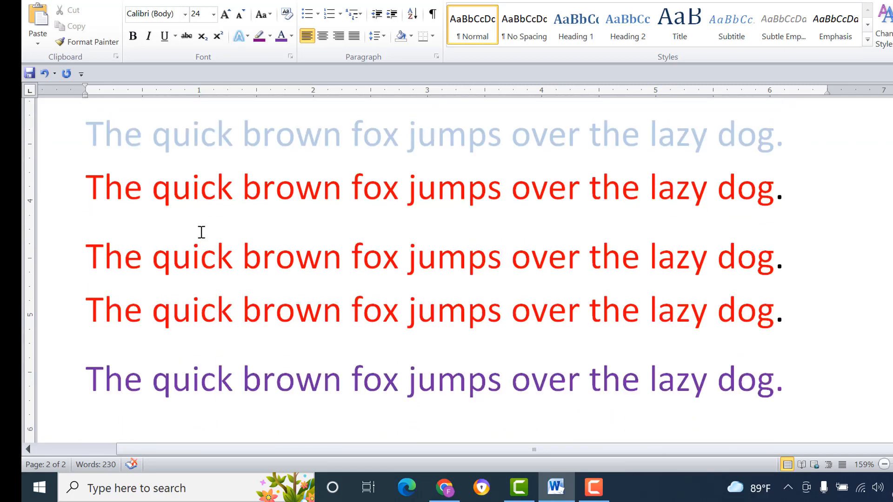
left_click_drag(217, 195, 226, 195)
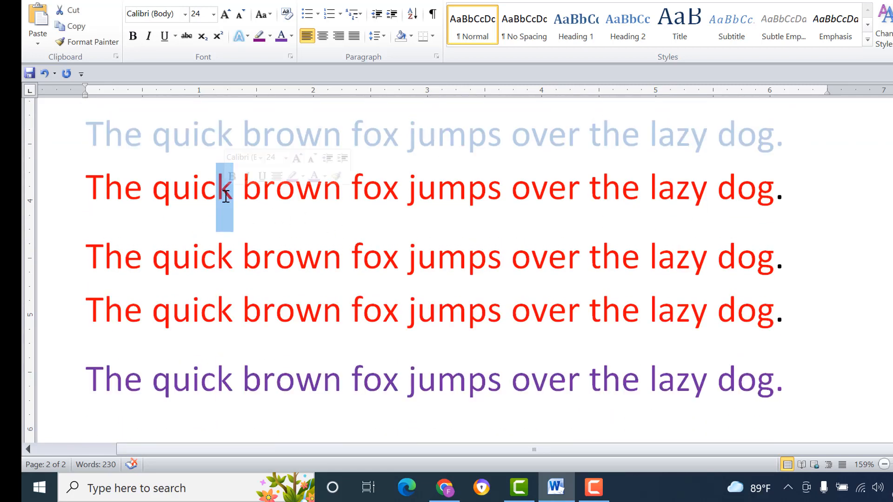
left_click(171, 196)
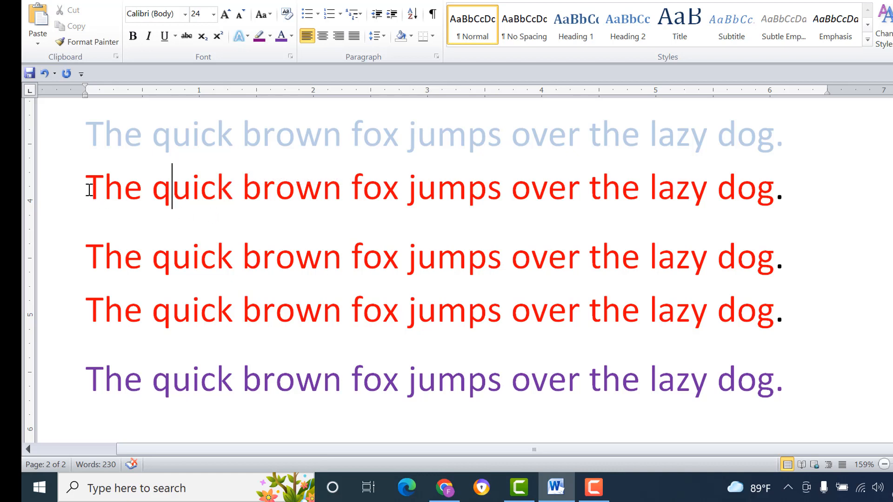
left_click_drag(90, 190, 775, 192)
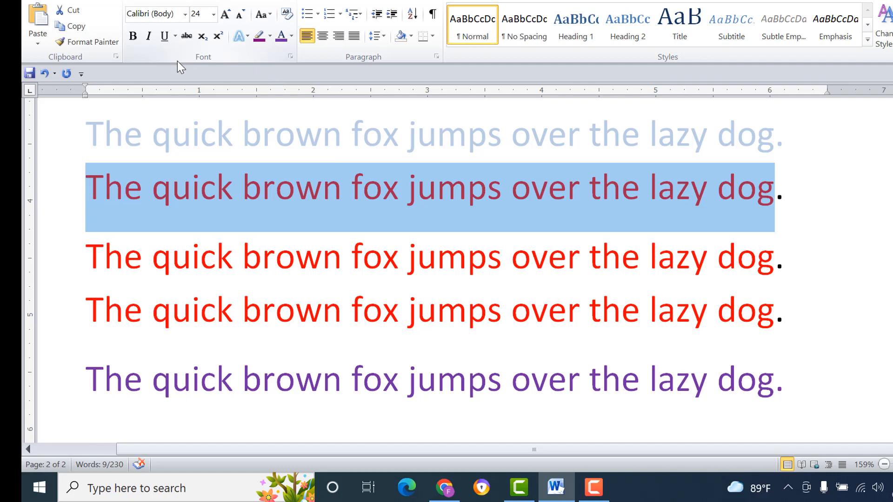
Review the font, case, character formatting, text effect, highlight and colour examples from the first sentence down to the light blue line.
scroll(339, 249, "up", 10)
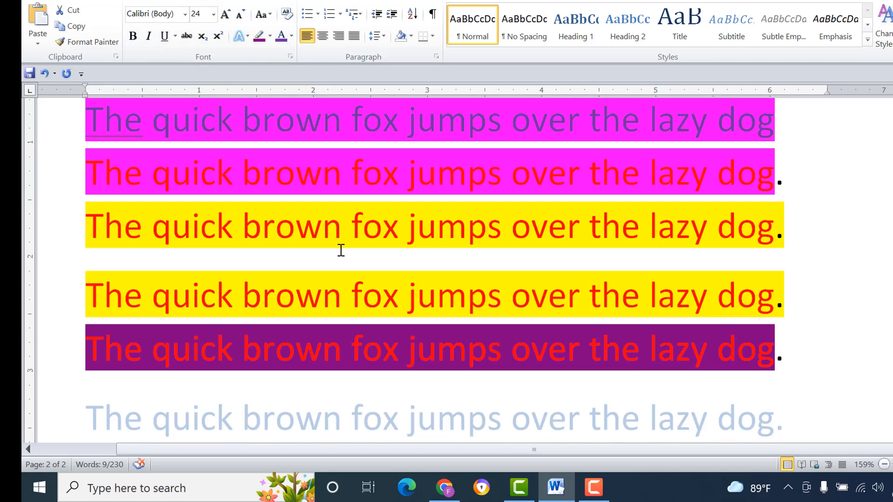
scroll(88, 266, "up", 15)
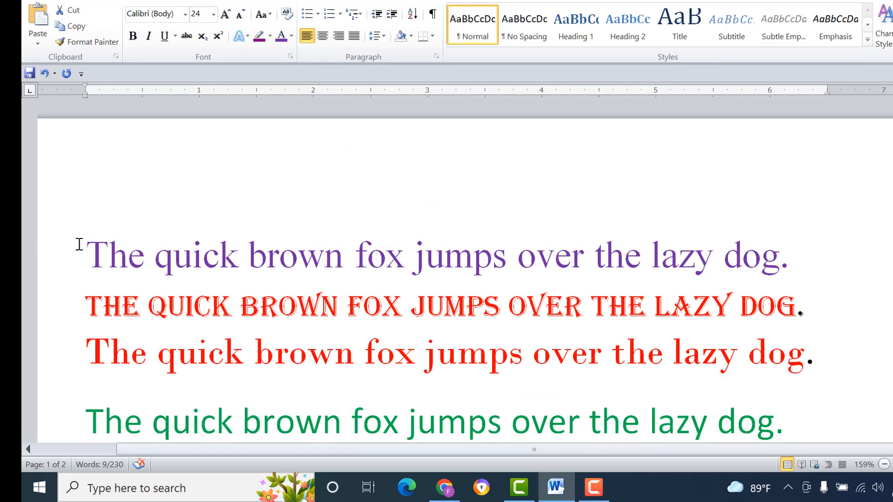
left_click_drag(88, 246, 799, 270)
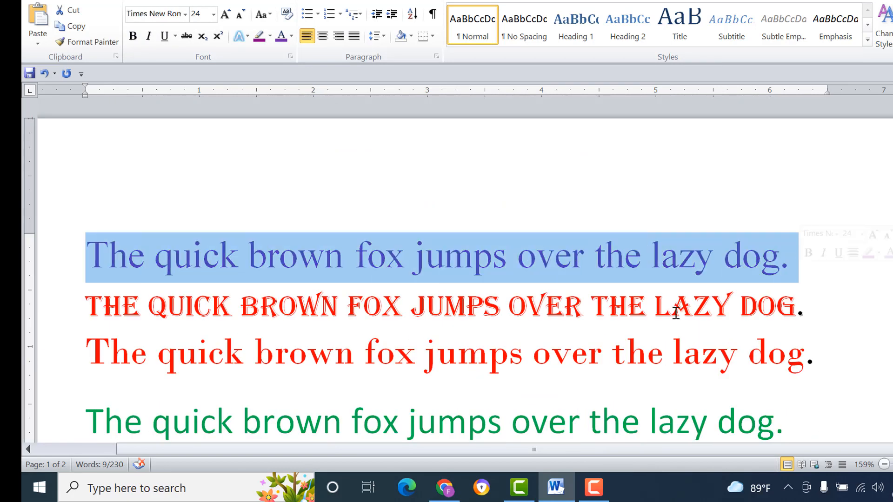
left_click(411, 304)
left_click(393, 355)
scroll(388, 384, "down", 2)
scroll(349, 316, "down", 9)
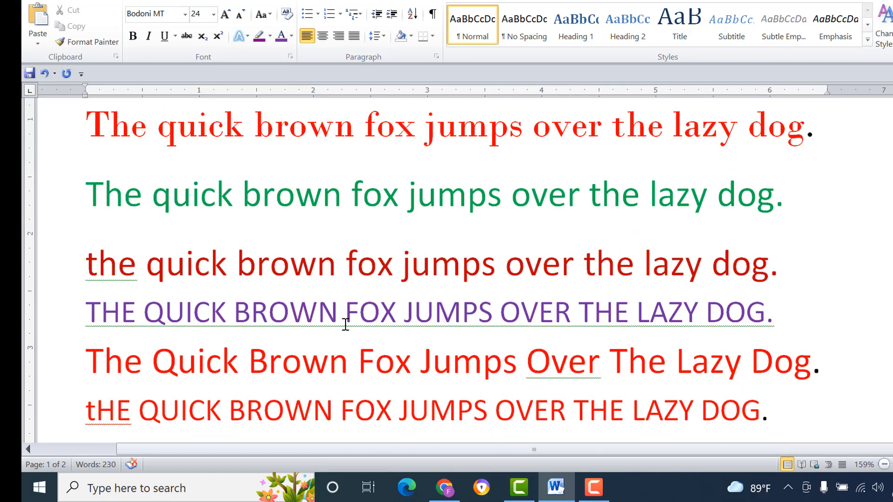
scroll(345, 337, "down", 3)
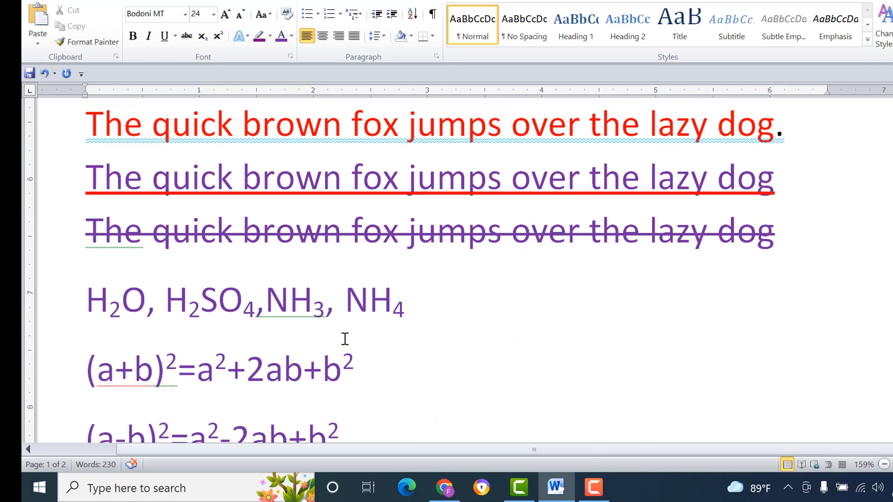
scroll(344, 339, "down", 10)
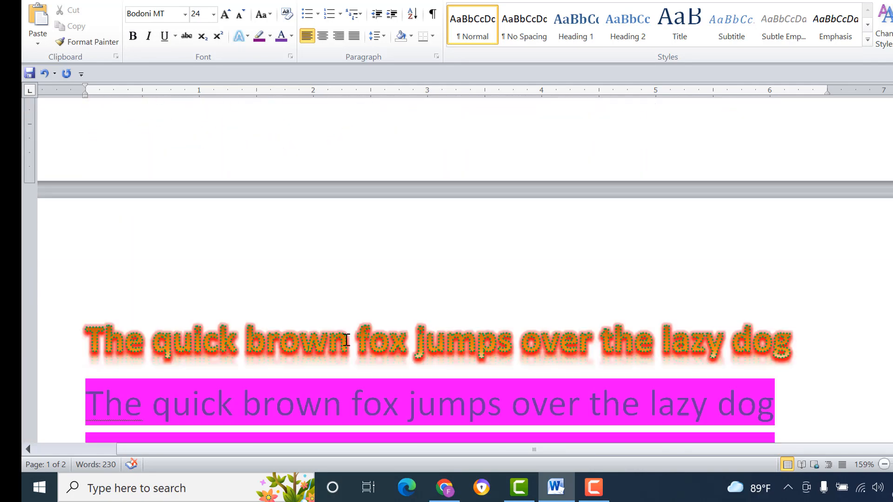
scroll(348, 339, "down", 1)
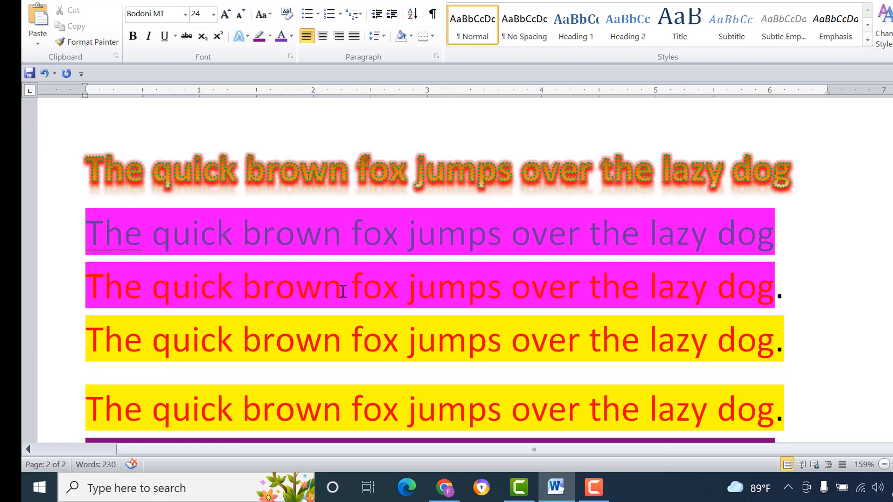
scroll(398, 346, "down", 2)
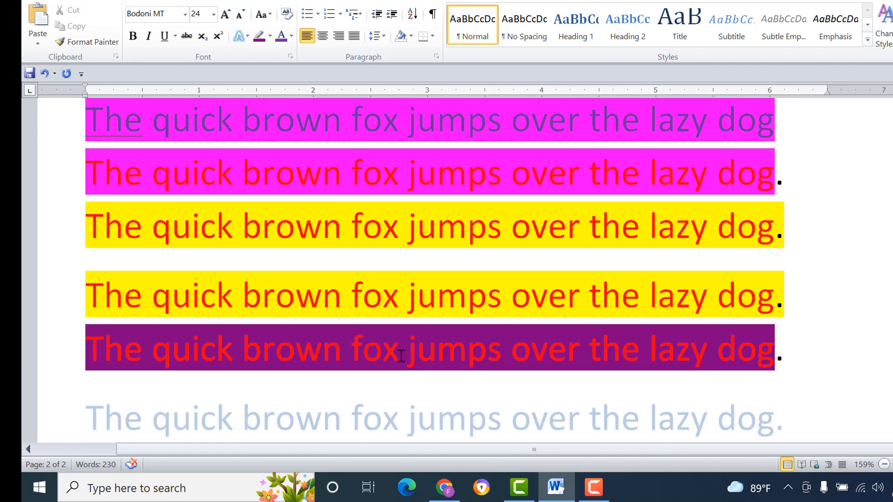
scroll(401, 356, "down", 1)
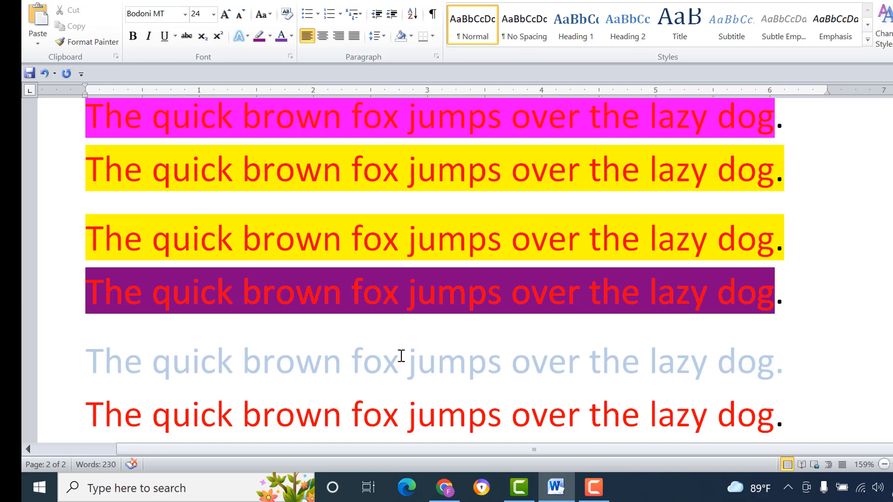